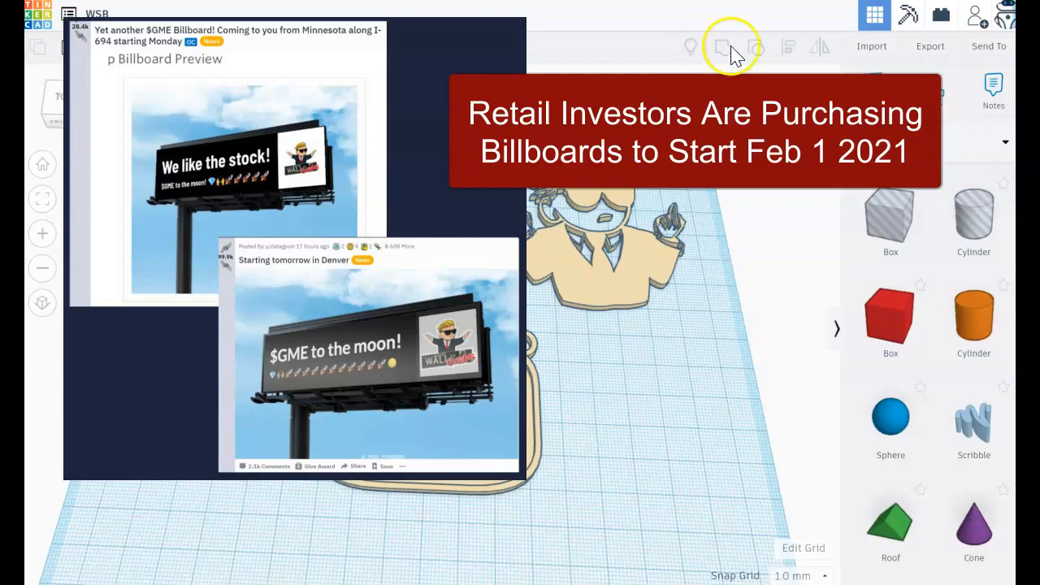
pyautogui.click(476, 376)
pyautogui.moveTo(408, 403); pyautogui.dragTo(419, 458)
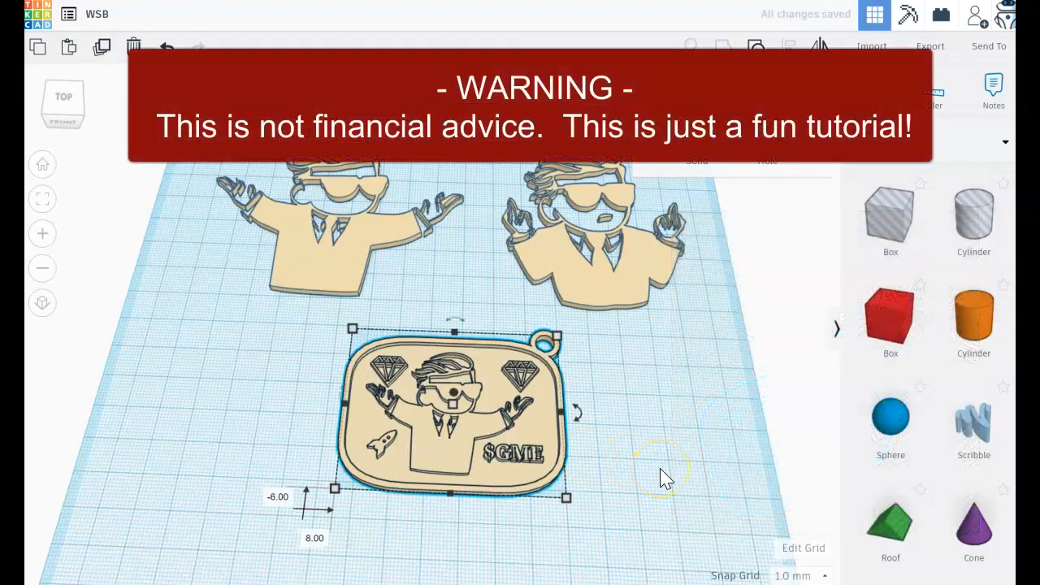
pyautogui.moveTo(308, 260)
pyautogui.mouseDown()
pyautogui.moveTo(297, 300)
pyautogui.moveTo(309, 262)
pyautogui.mouseUp()
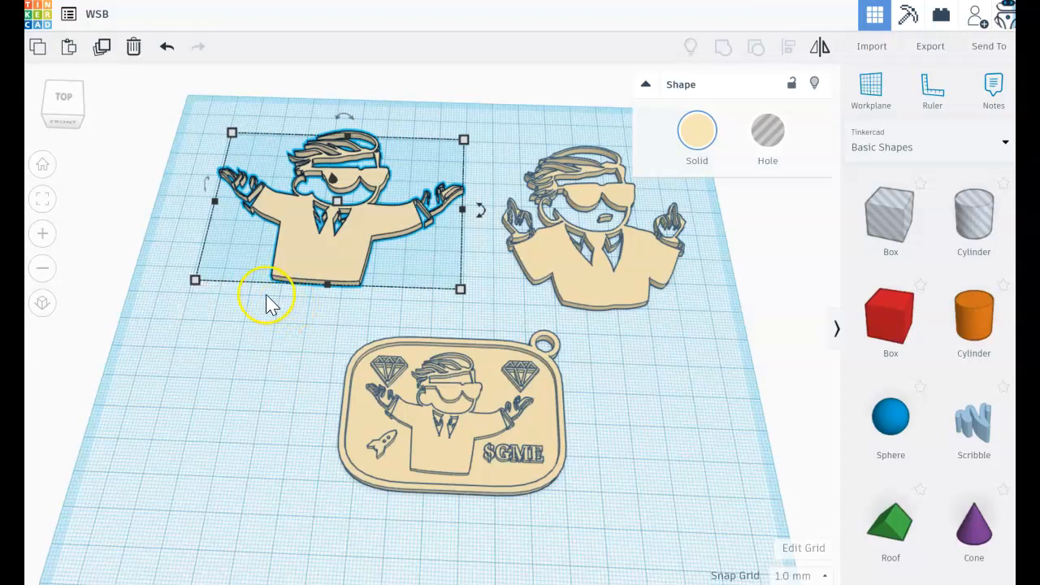
pyautogui.moveTo(448, 457); pyautogui.dragTo(427, 448)
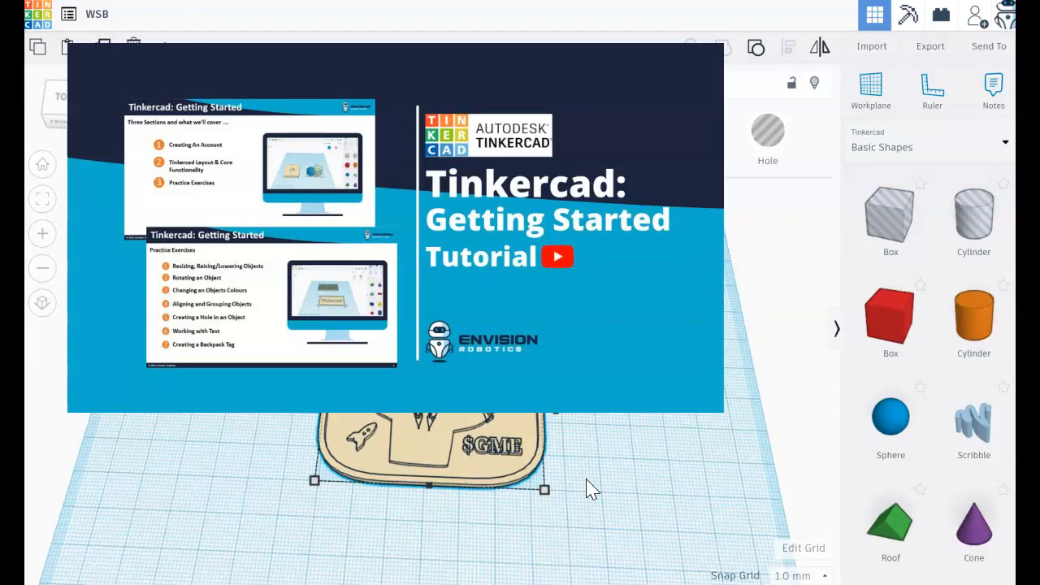
pyautogui.moveTo(442, 453); pyautogui.dragTo(416, 434)
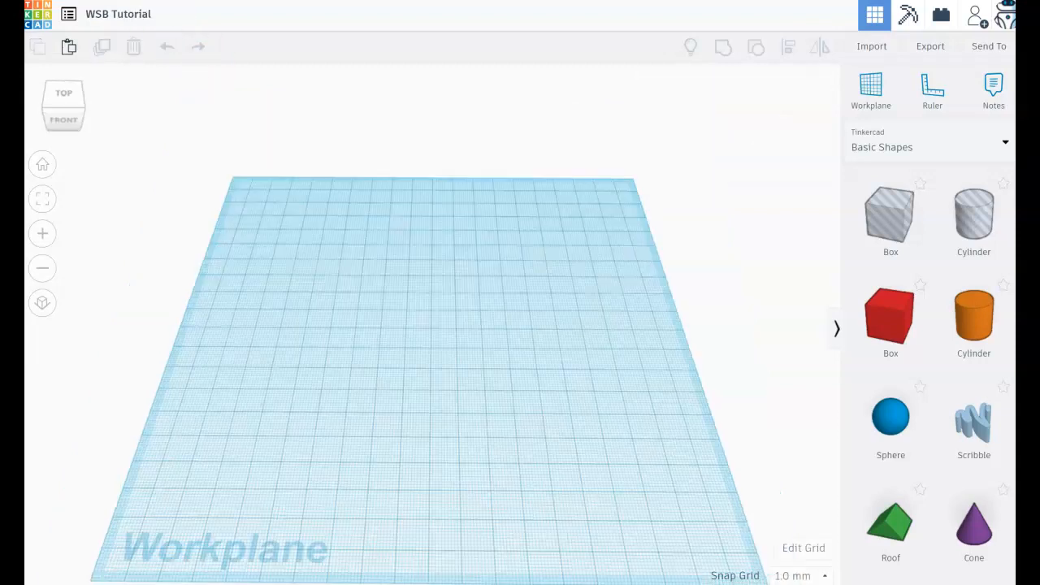
# Import WSB_Head Body.svg onto the empty workplane with its length set to 100
pyautogui.moveTo(509, 367)
pyautogui.mouseDown(button='right')
pyautogui.moveTo(486, 302)
pyautogui.moveTo(522, 432)
pyautogui.mouseUp(button='right')
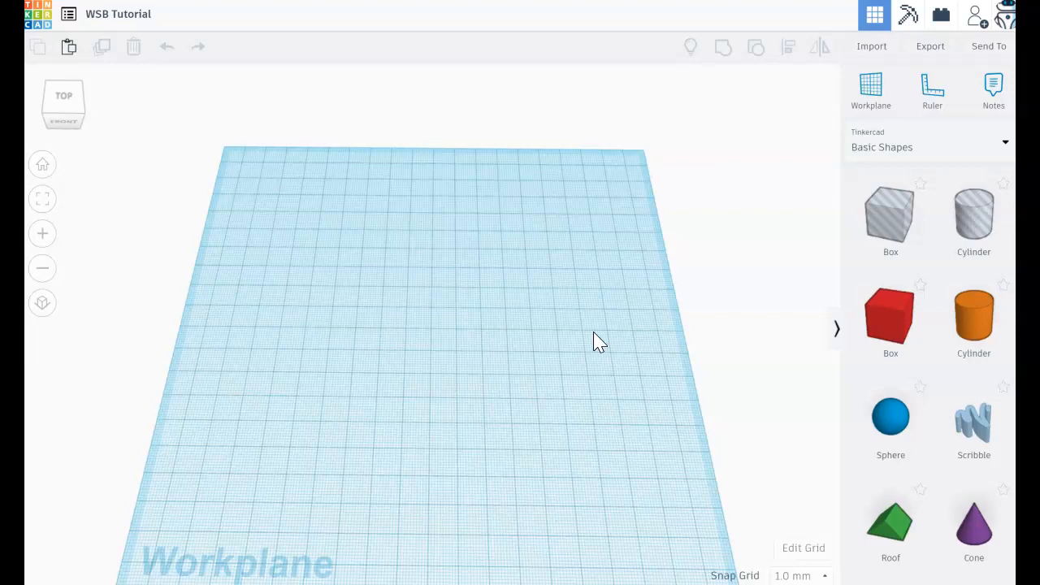
pyautogui.click(599, 298)
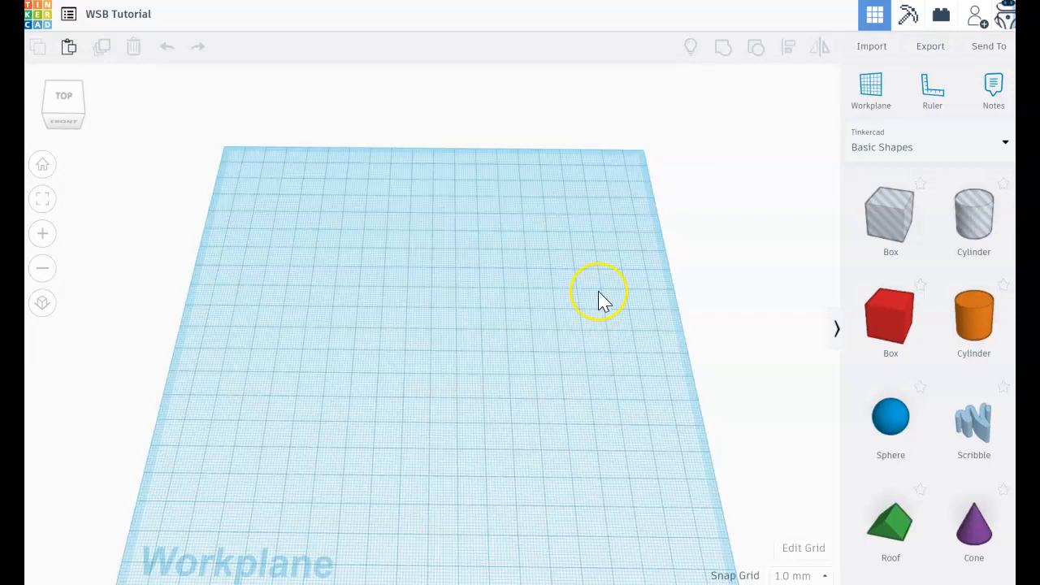
pyautogui.click(867, 49)
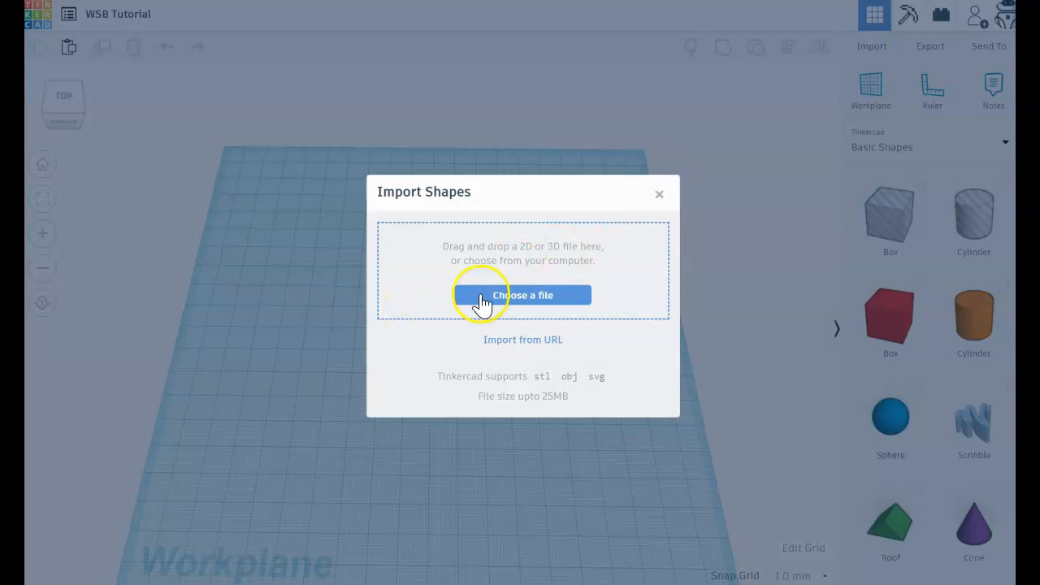
pyautogui.click(399, 293)
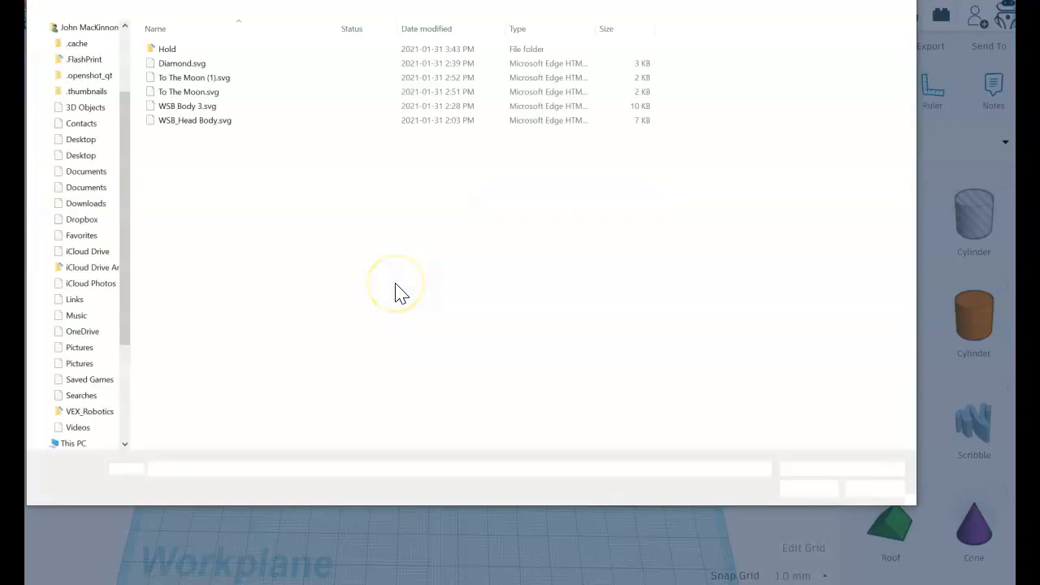
pyautogui.click(179, 123)
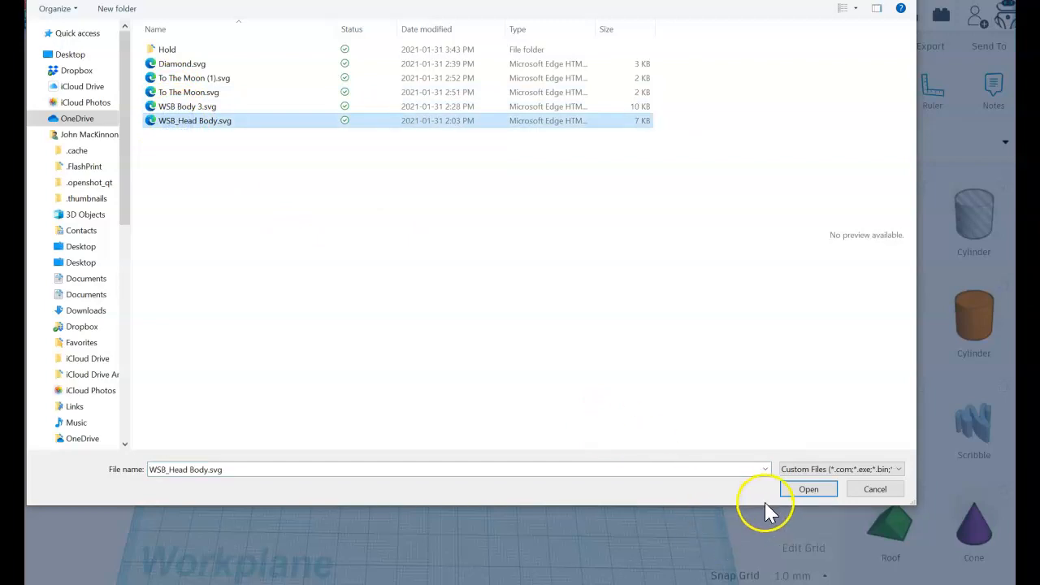
pyautogui.click(806, 490)
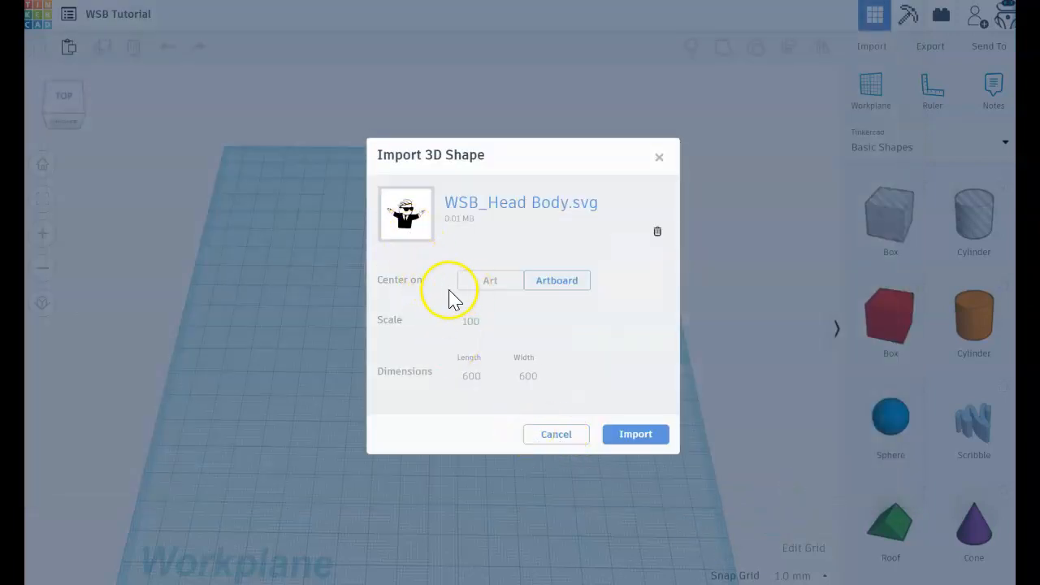
pyautogui.click(491, 376)
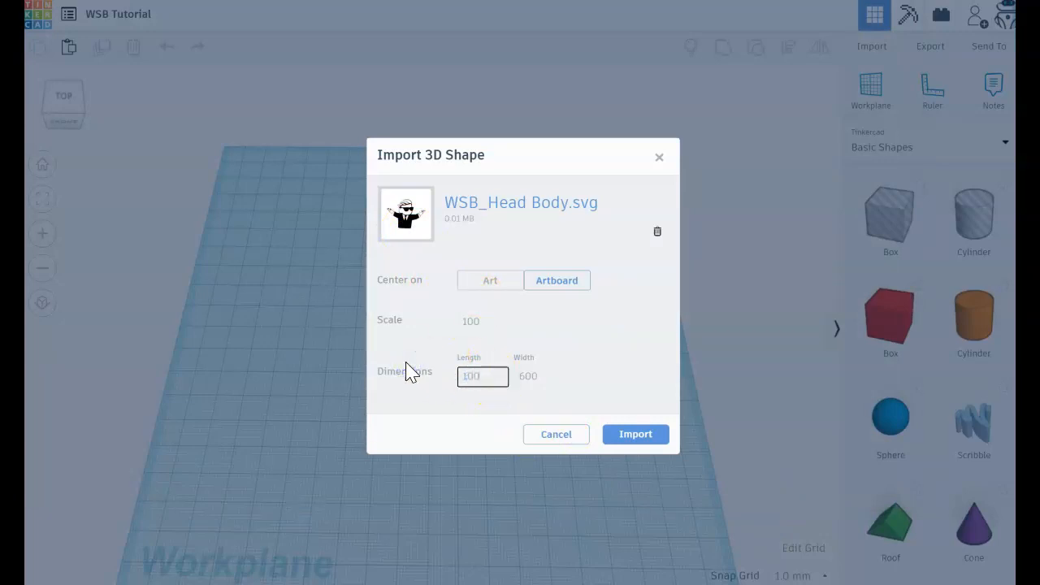
pyautogui.click(626, 439)
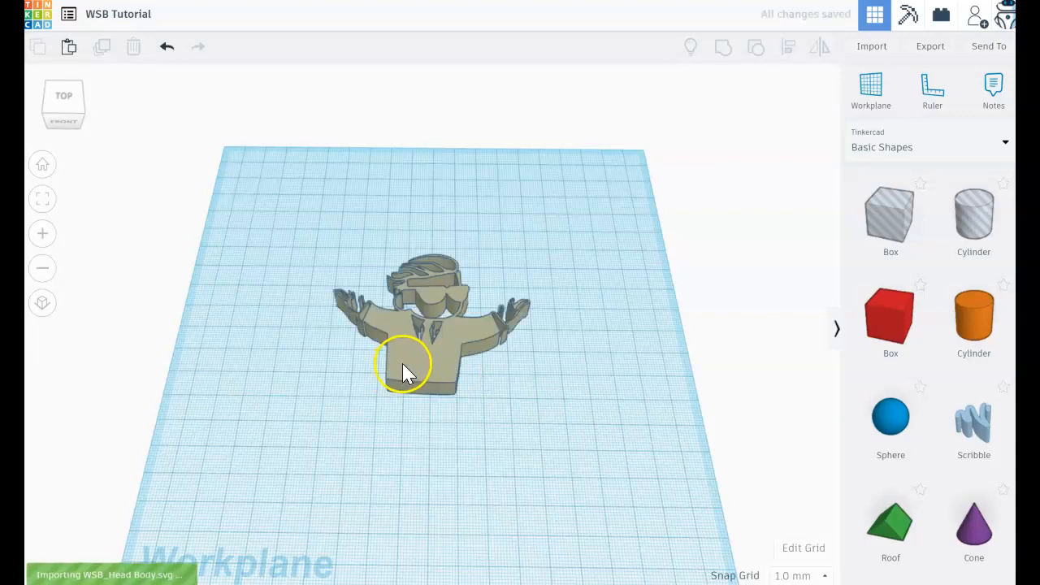
# Set the height of the imported head-and-body figure to 3 mm
pyautogui.click(400, 361)
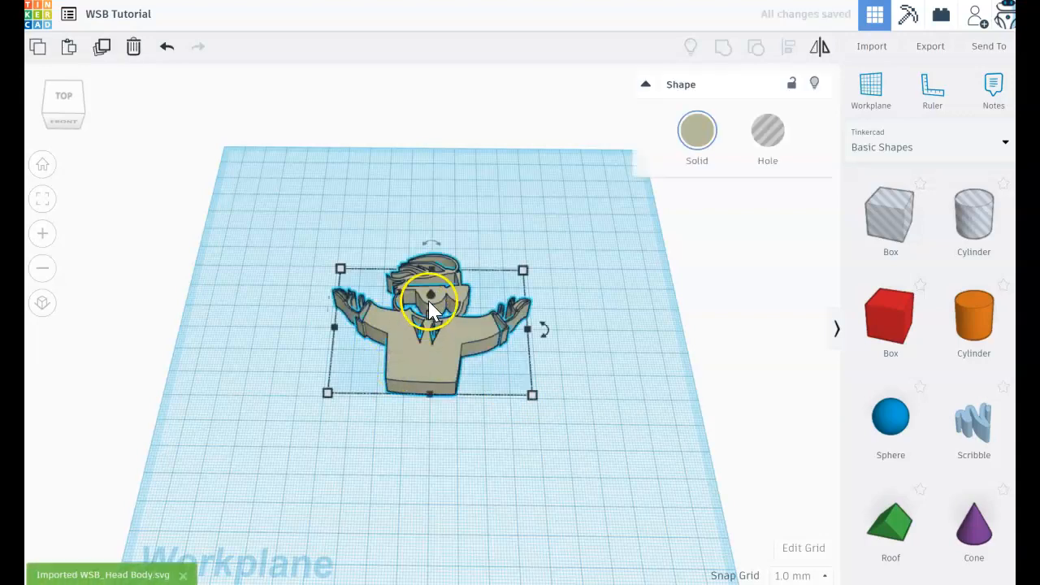
pyautogui.click(497, 321)
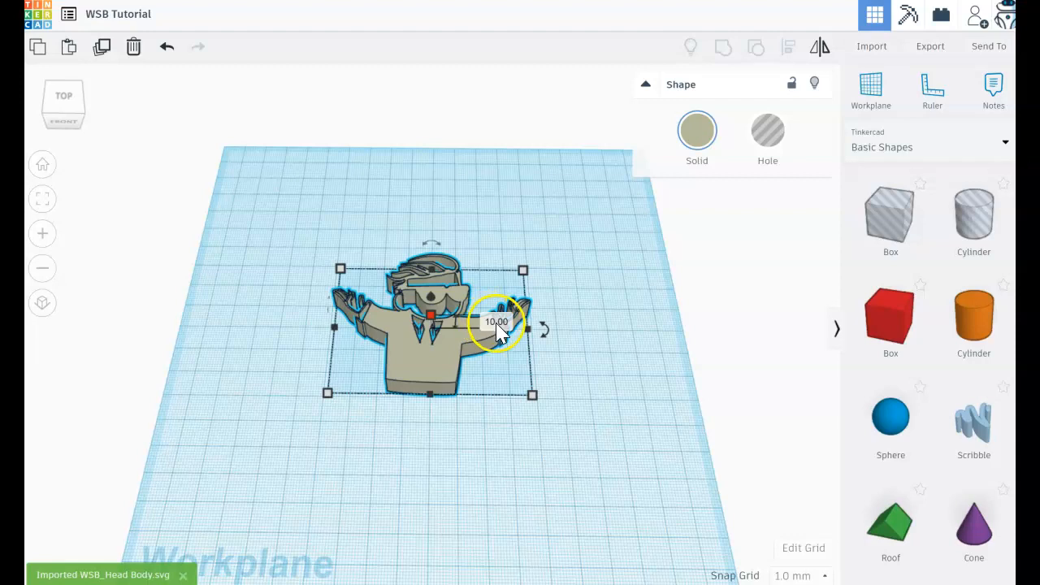
pyautogui.write('3')
pyautogui.press('Return')
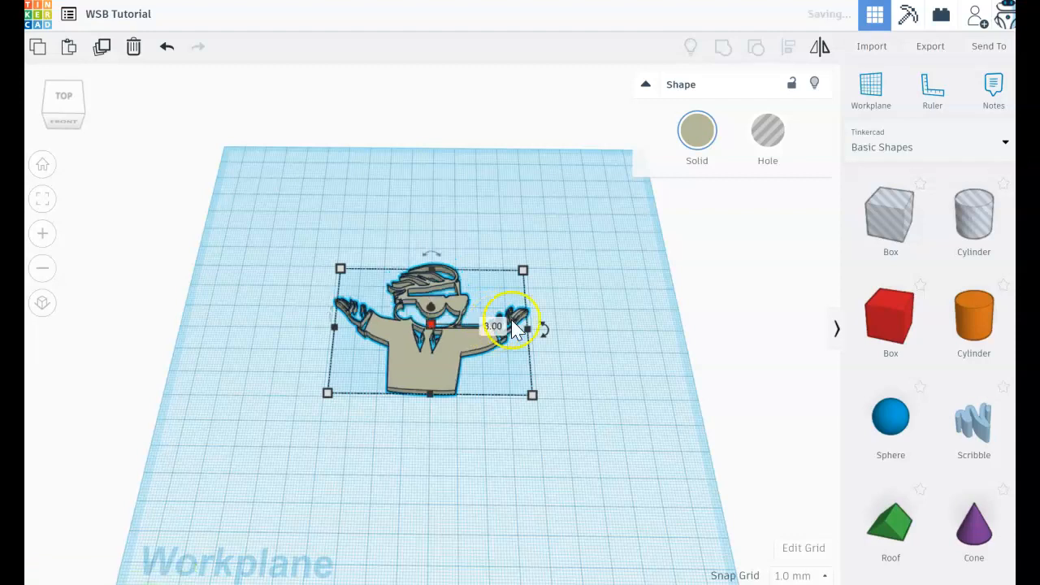
# Recolour the figure with the pale yellow preset and move it about 44 mm left and 53 mm back on the workplane
pyautogui.click(692, 138)
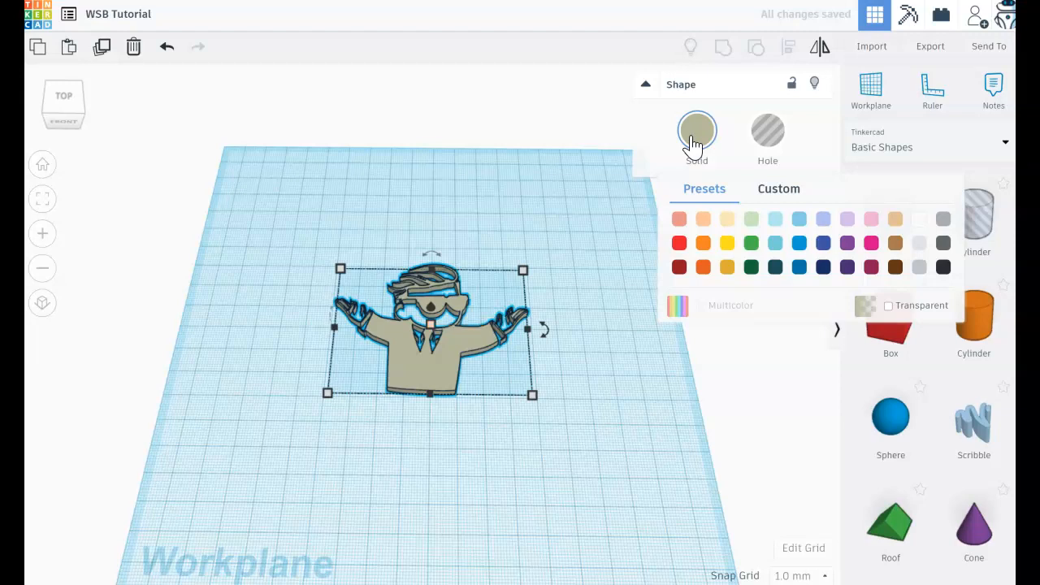
pyautogui.click(726, 220)
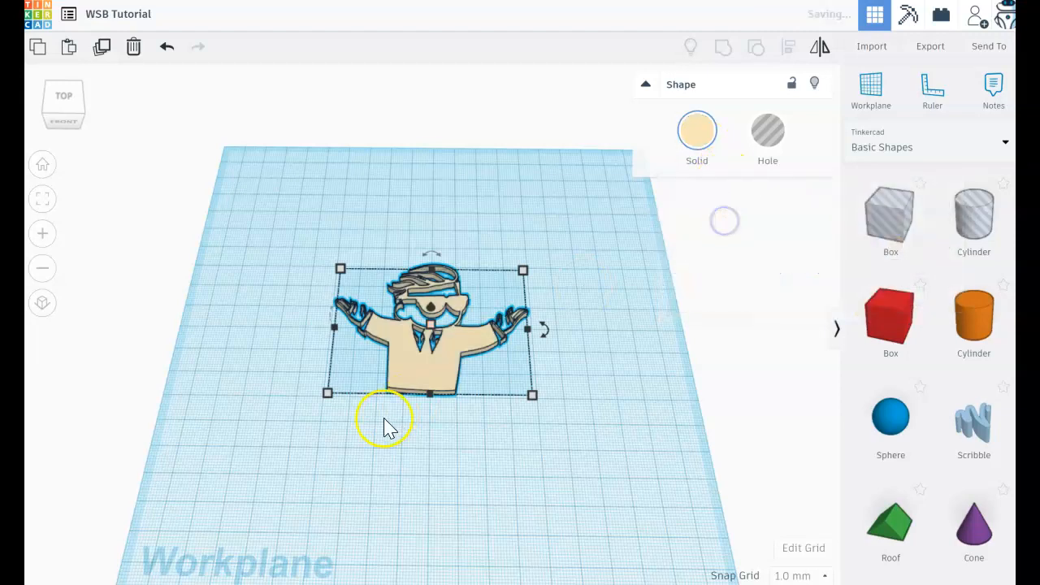
pyautogui.moveTo(395, 363); pyautogui.dragTo(307, 270)
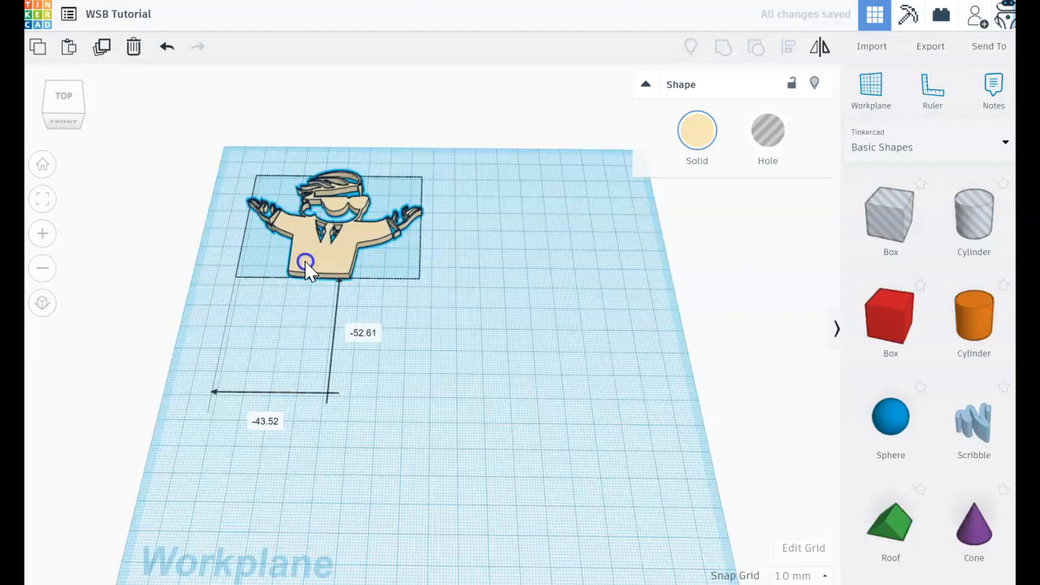
pyautogui.click(467, 382)
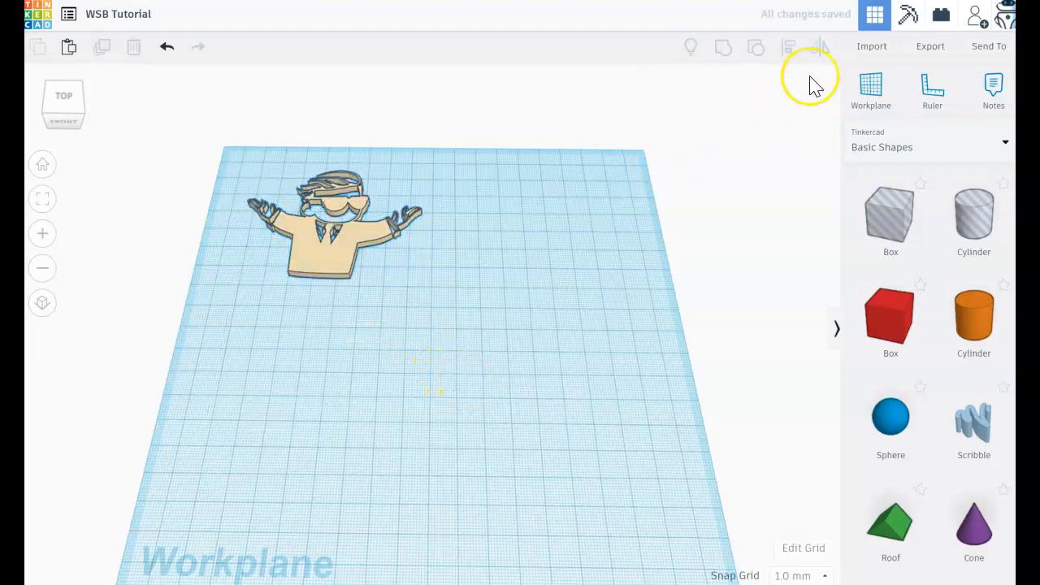
# Import the rocket file To The Moon.svg with its length set to 7
pyautogui.click(877, 47)
pyautogui.click(521, 296)
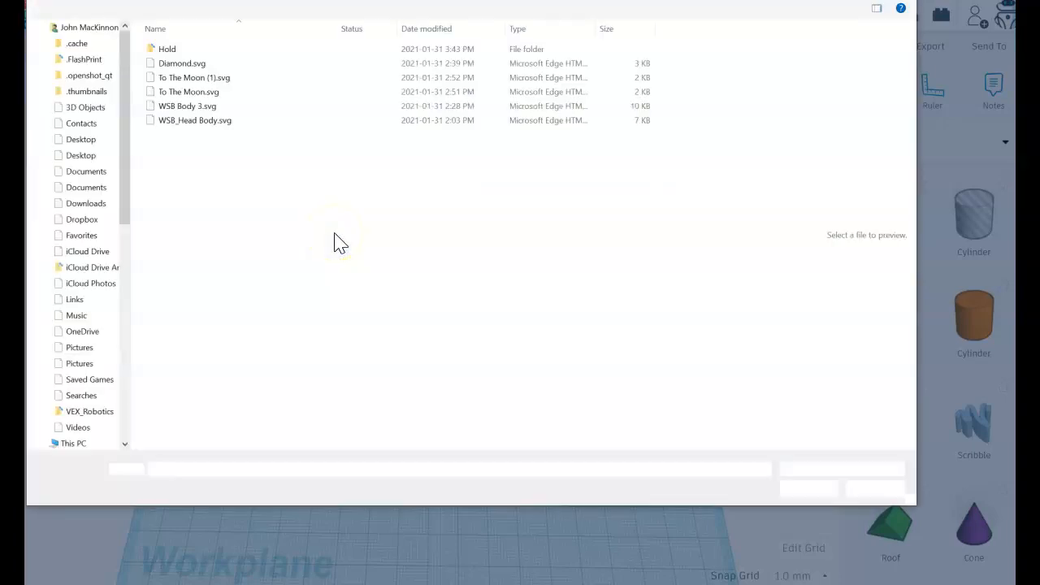
pyautogui.click(177, 78)
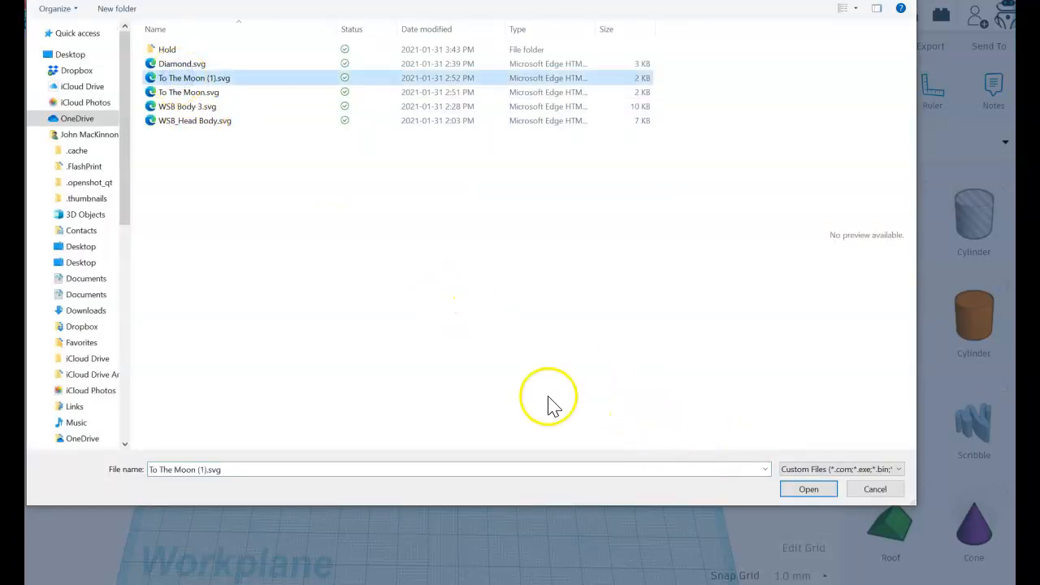
pyautogui.click(192, 95)
pyautogui.click(799, 490)
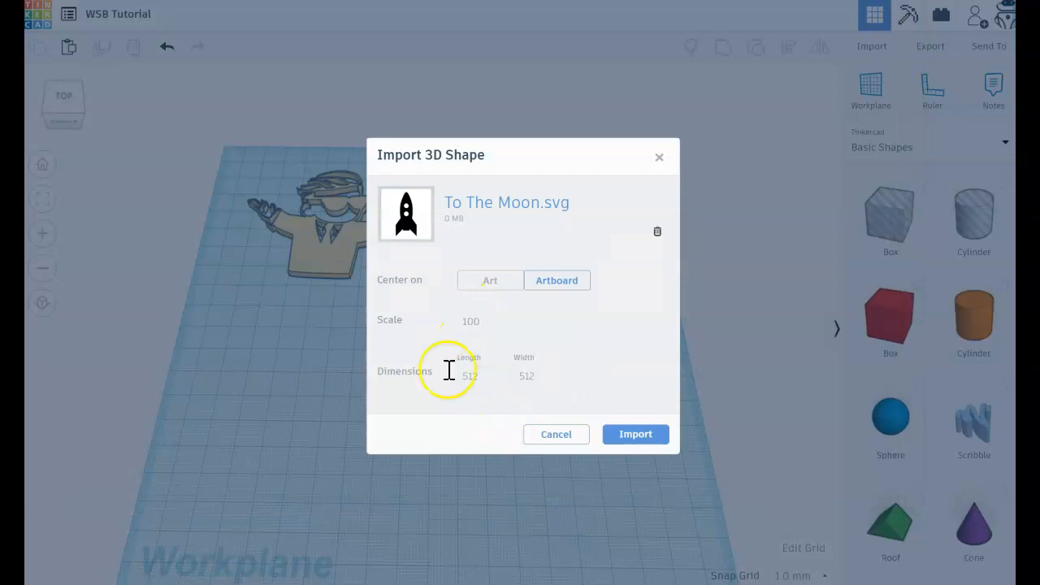
pyautogui.click(420, 370)
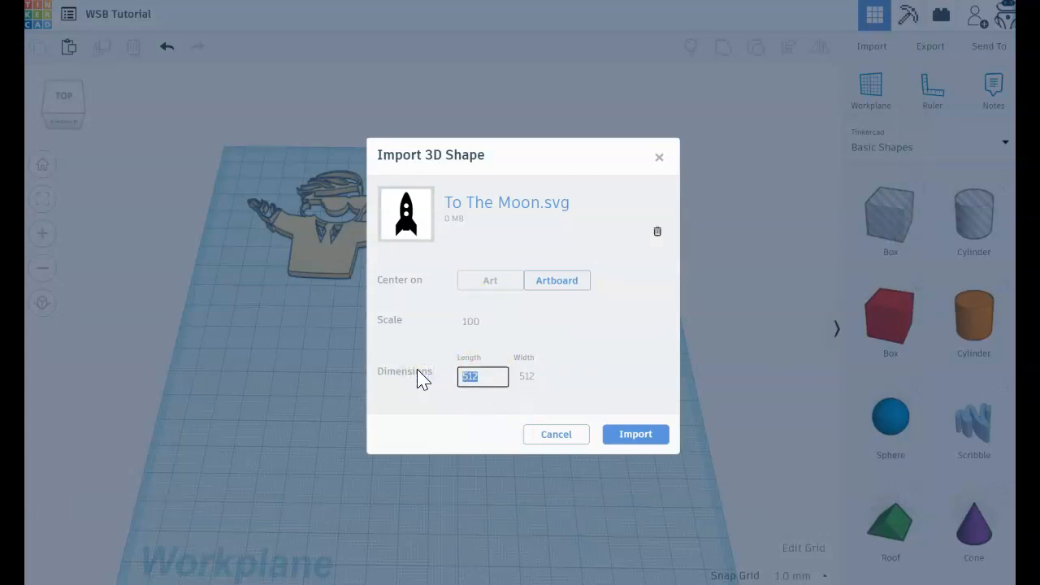
pyautogui.write('7')
pyautogui.press('Tab')
pyautogui.click(628, 437)
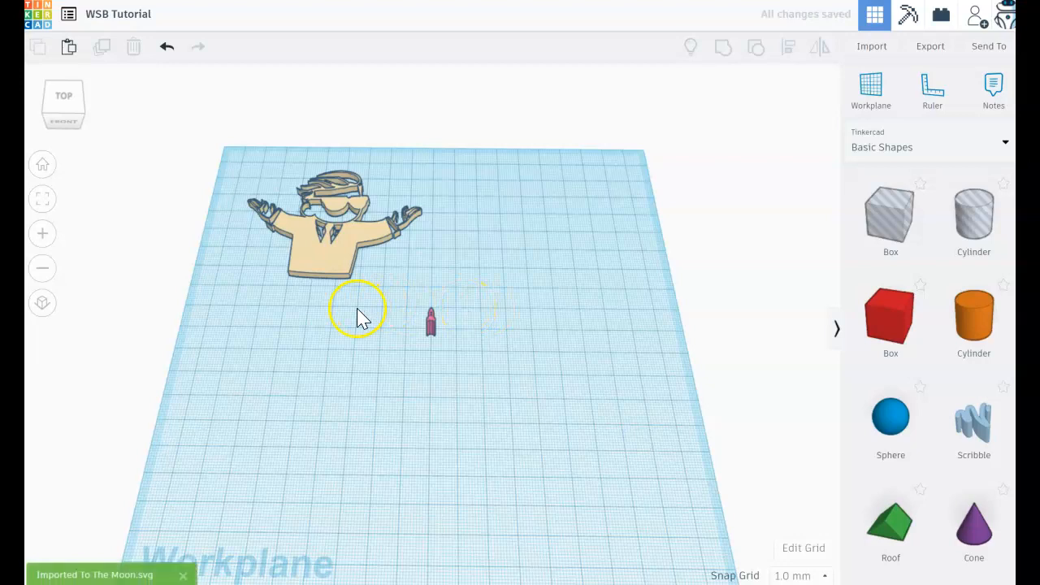
# Set the rocket's height to 3 mm and move it about 62 mm back, beside the figure's raised hand
pyautogui.click(432, 322)
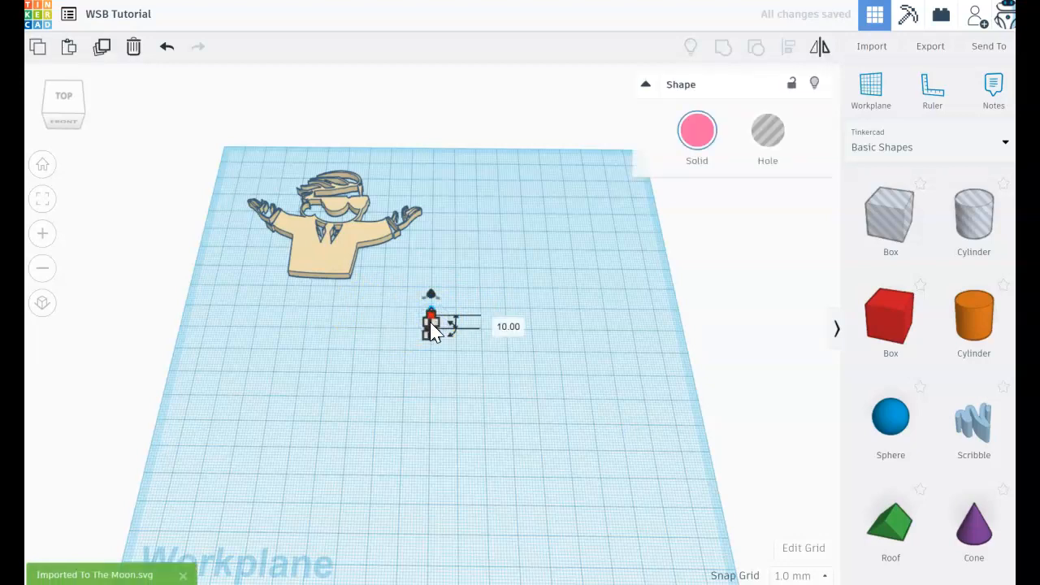
pyautogui.click(432, 325)
pyautogui.click(498, 324)
pyautogui.write('3')
pyautogui.press('Return')
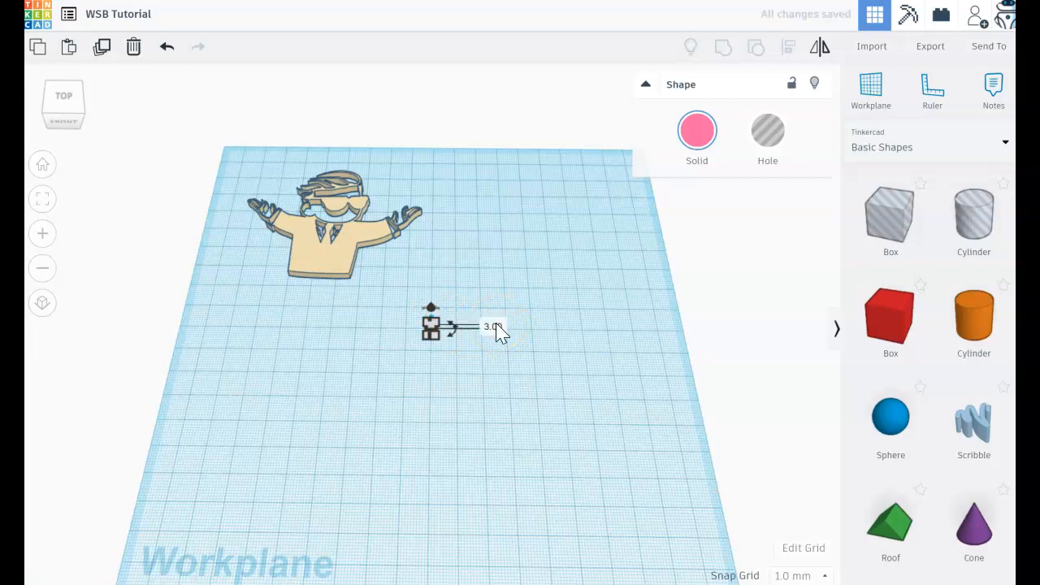
pyautogui.click(485, 374)
pyautogui.moveTo(429, 328); pyautogui.dragTo(438, 208)
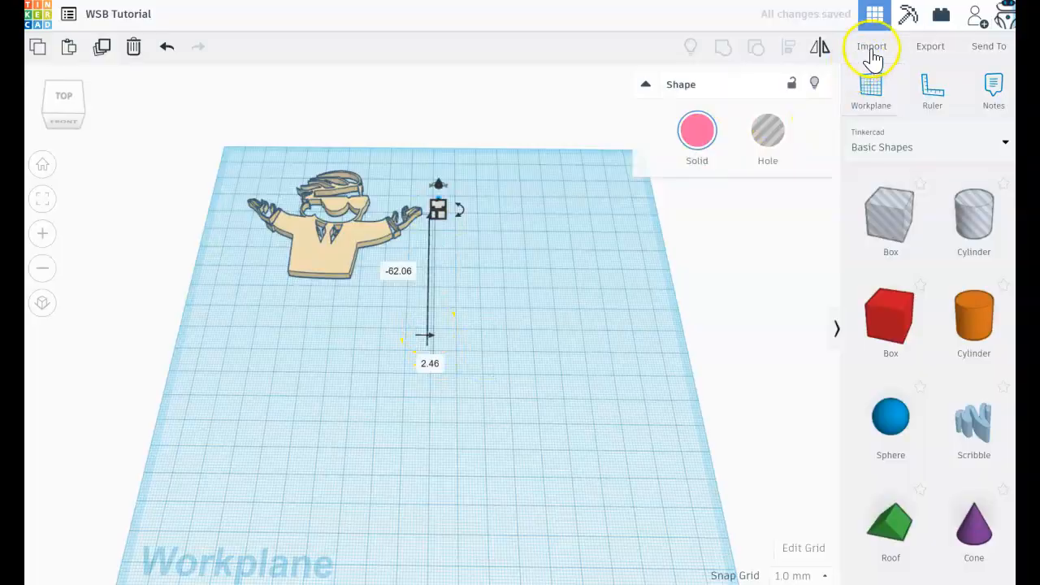
# Import Diamond.svg with its length set to 9 and the width scaled in proportion
pyautogui.click(871, 46)
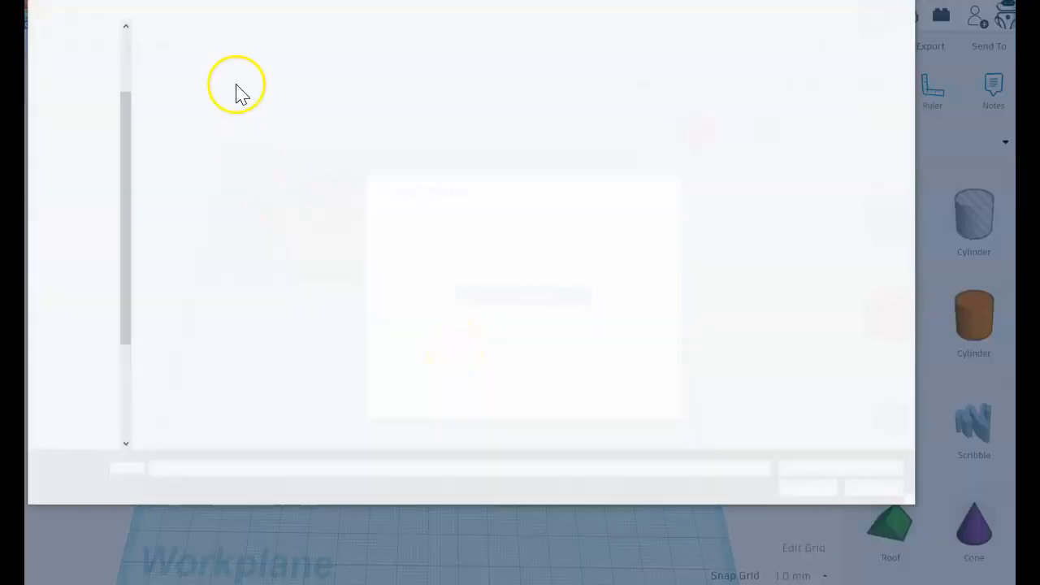
pyautogui.click(181, 63)
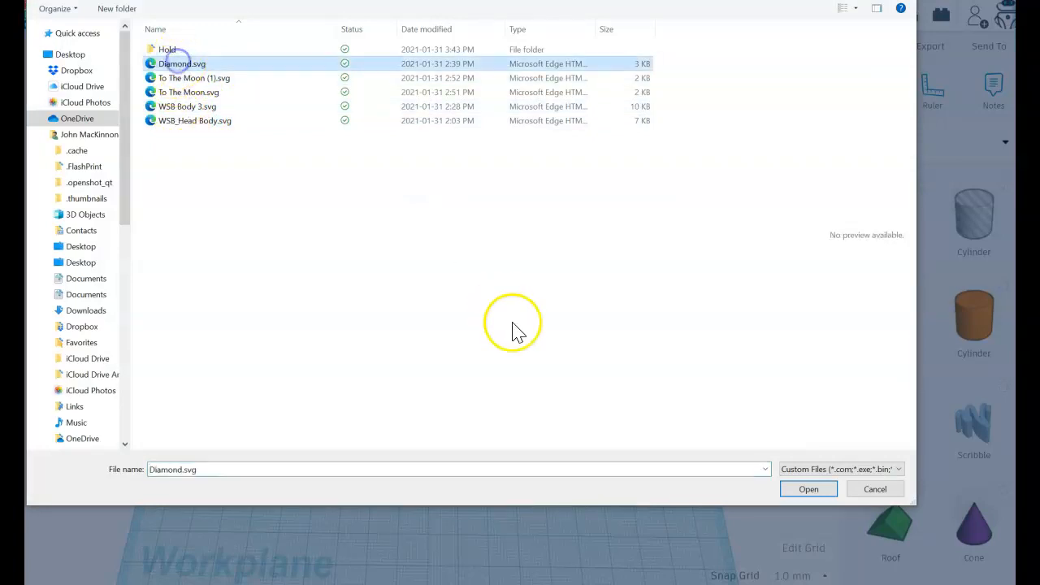
pyautogui.click(807, 489)
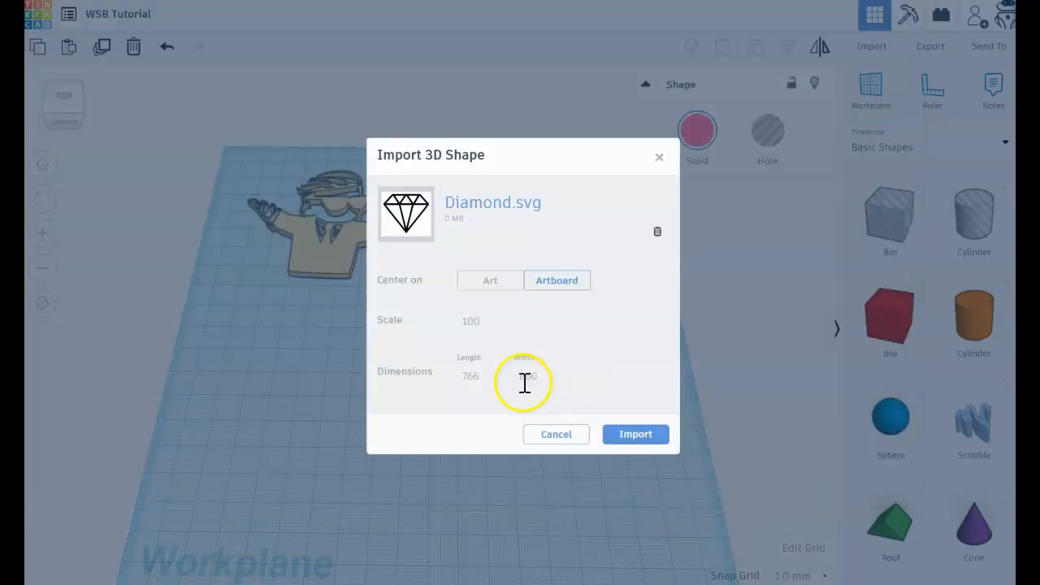
pyautogui.click(483, 376)
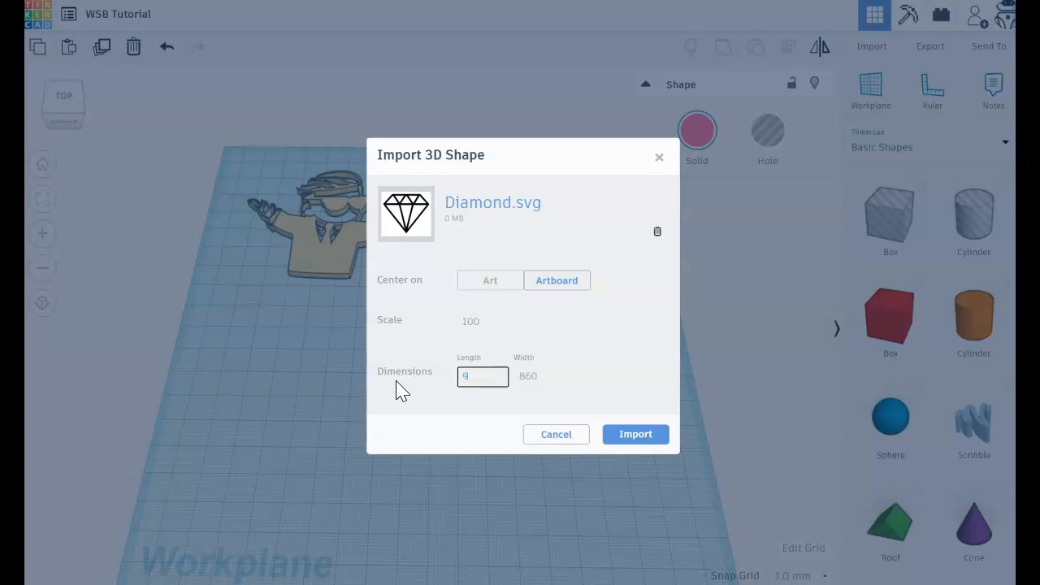
pyautogui.press('Tab')
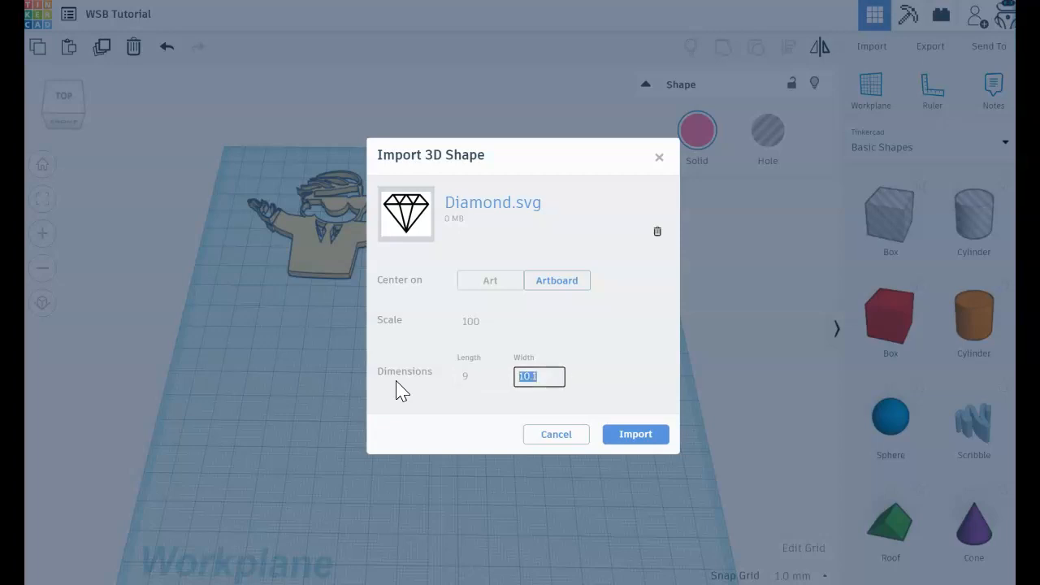
pyautogui.click(624, 434)
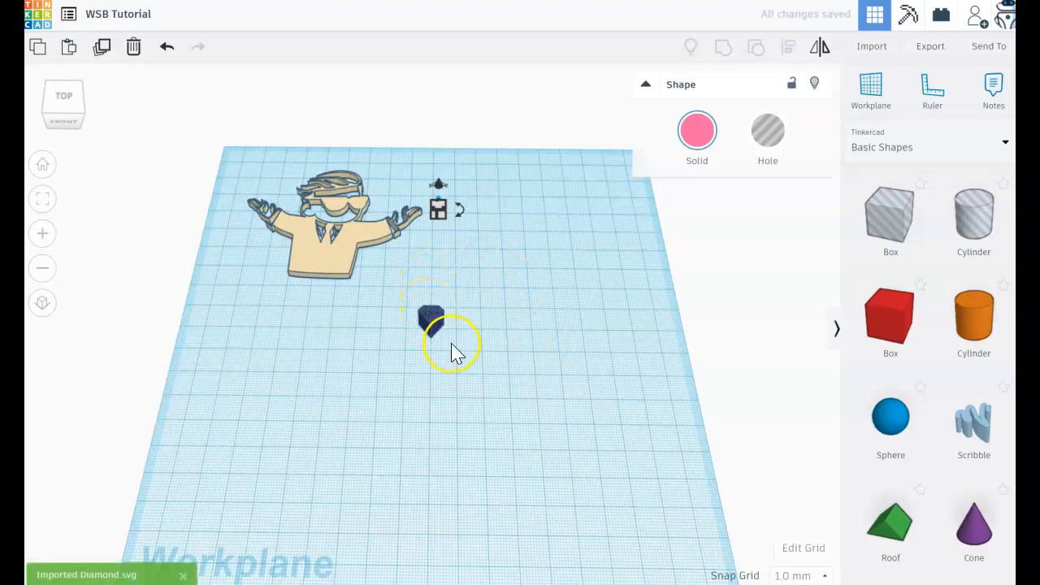
# Recolour the imported diamond with the same pale yellow preset as the figure
pyautogui.scroll(3, 453, 351)
pyautogui.click(435, 339)
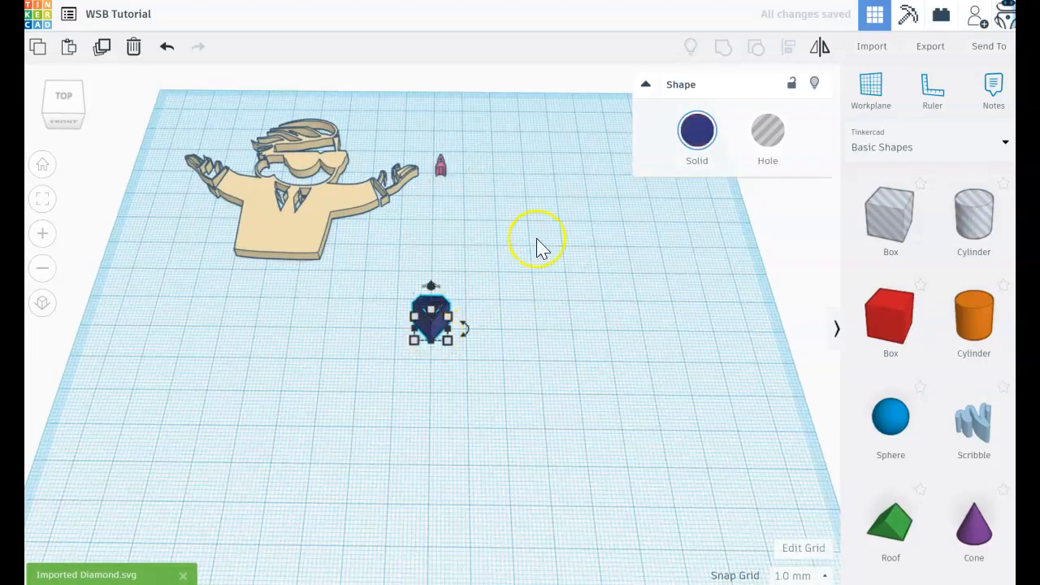
pyautogui.click(697, 130)
pyautogui.click(727, 220)
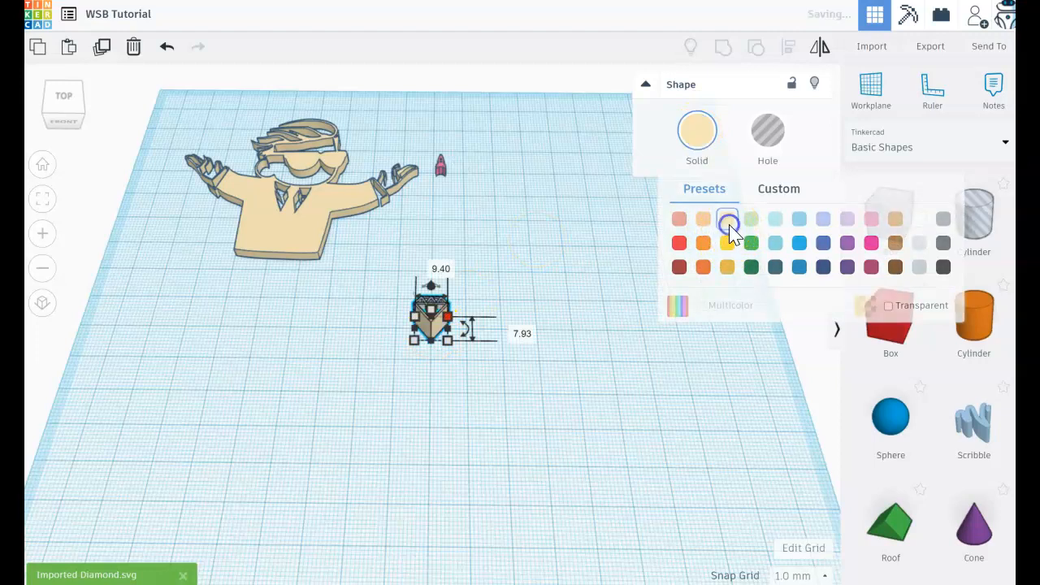
# Set the diamond's height to 3 mm
pyautogui.click(495, 325)
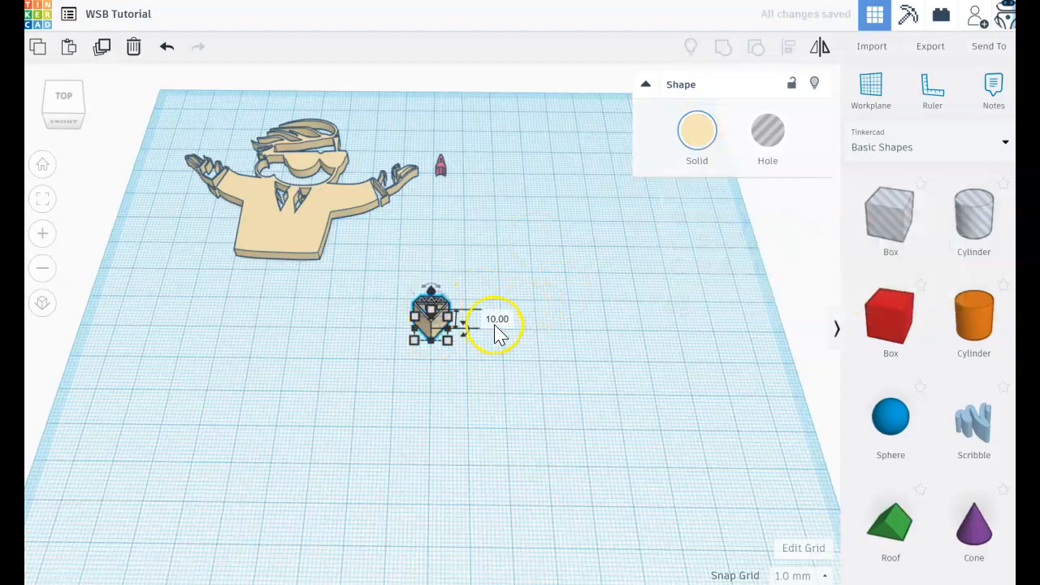
pyautogui.write('3')
pyautogui.press('Return')
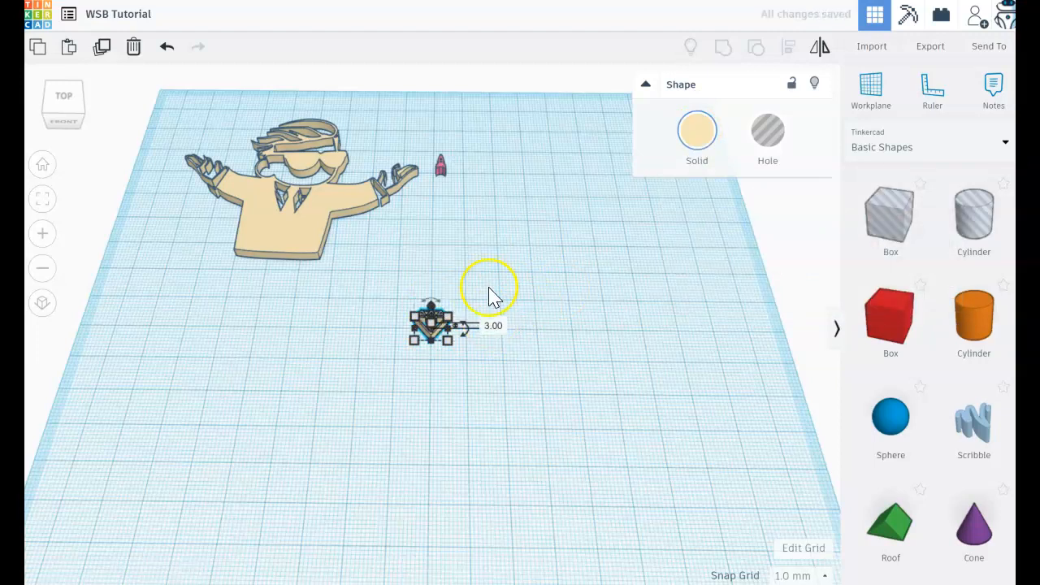
# Recolour the rocket beside the figure's raised hand with the pale green preset
pyautogui.click(441, 167)
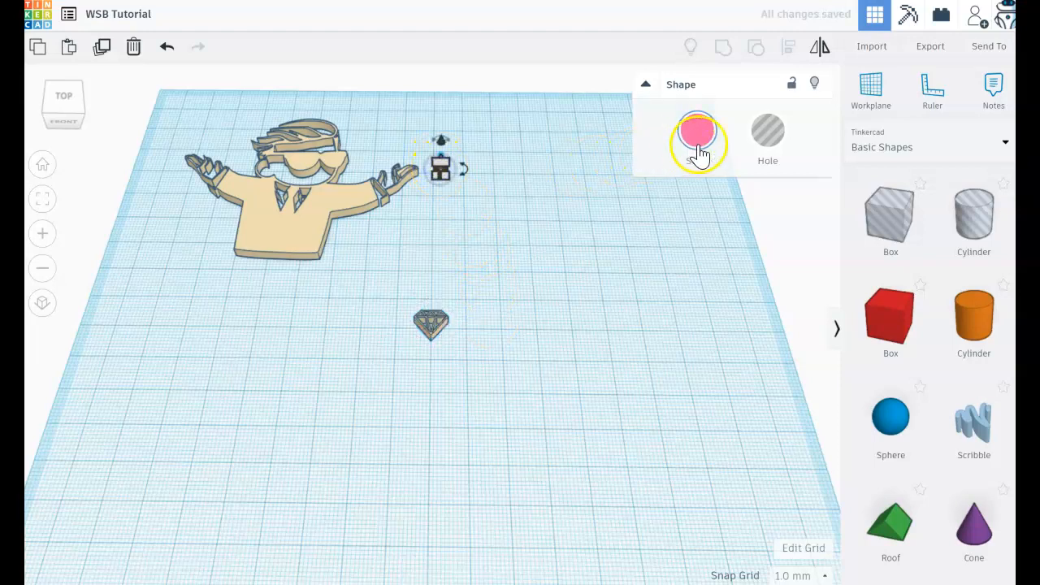
pyautogui.click(709, 137)
pyautogui.click(751, 219)
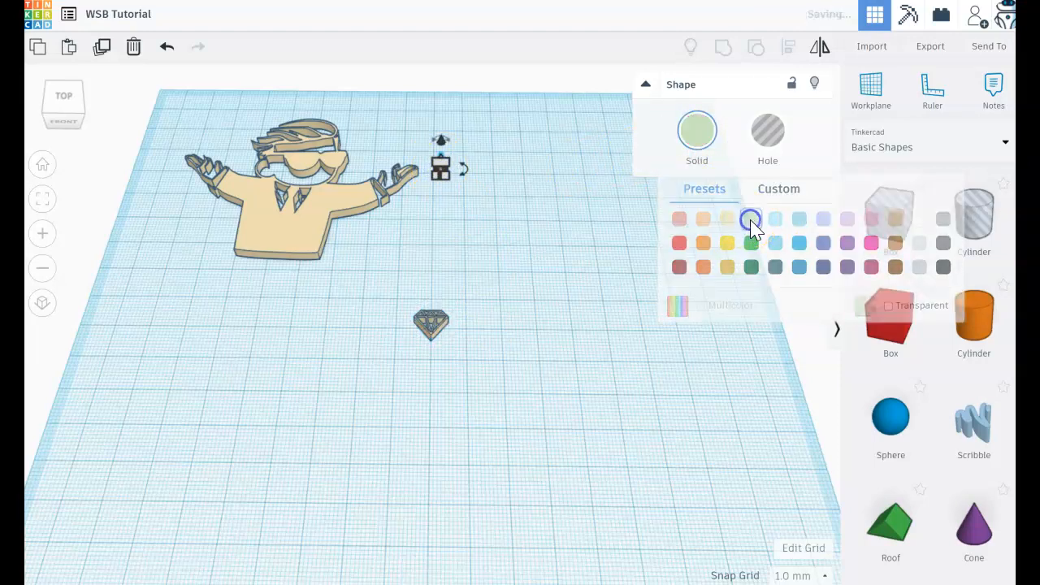
pyautogui.click(466, 321)
pyautogui.click(648, 130)
pyautogui.click(418, 286)
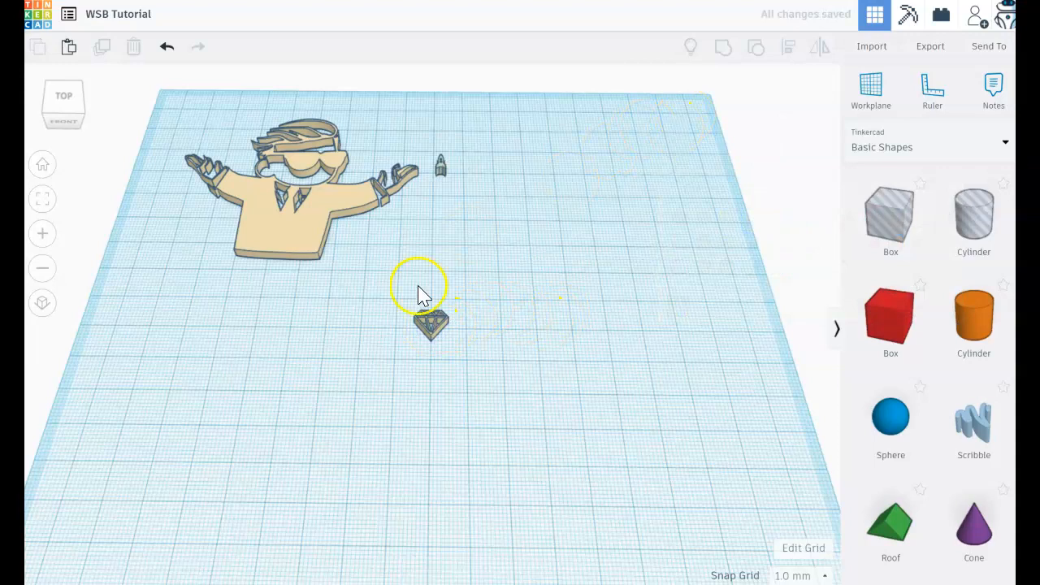
# Recolour the diamond with the same pale green preset as the rocket
pyautogui.click(430, 324)
pyautogui.click(697, 133)
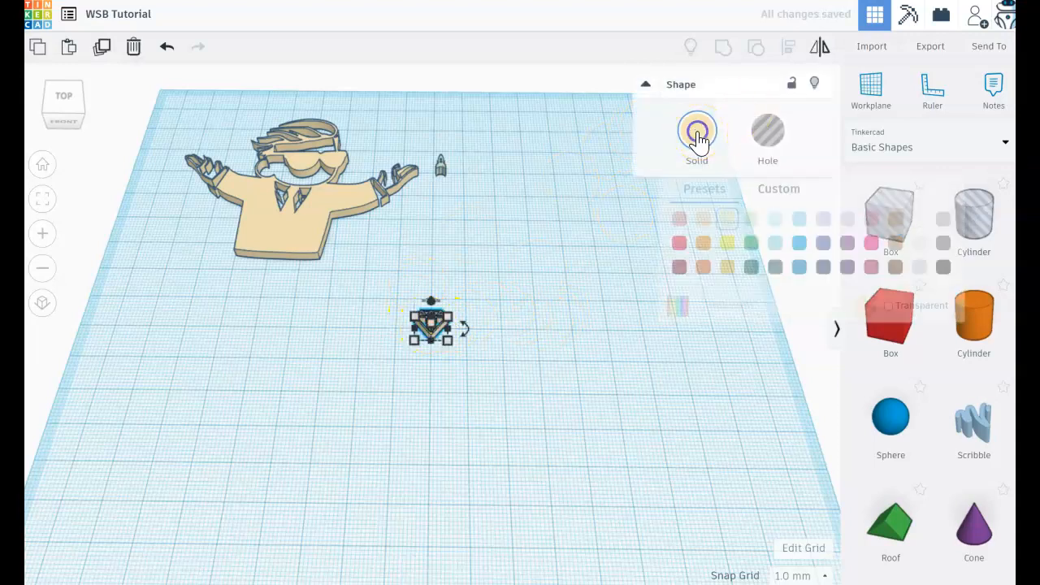
pyautogui.click(736, 221)
pyautogui.click(749, 218)
pyautogui.click(489, 367)
# Move the diamond about 62 mm back and 15 mm to the right, placing it beside the rocket
pyautogui.click(419, 341)
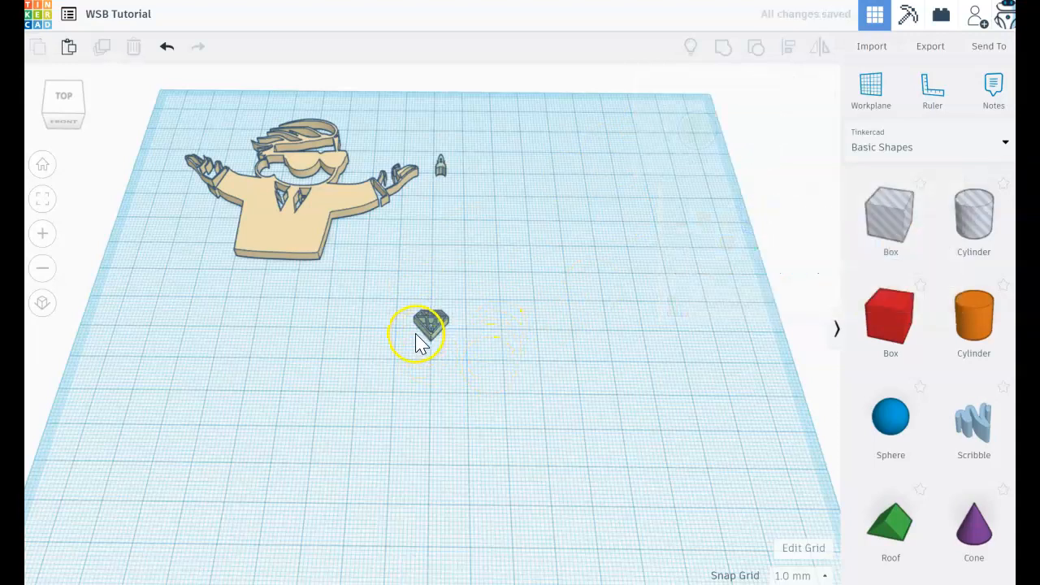
pyautogui.moveTo(431, 333); pyautogui.dragTo(480, 172)
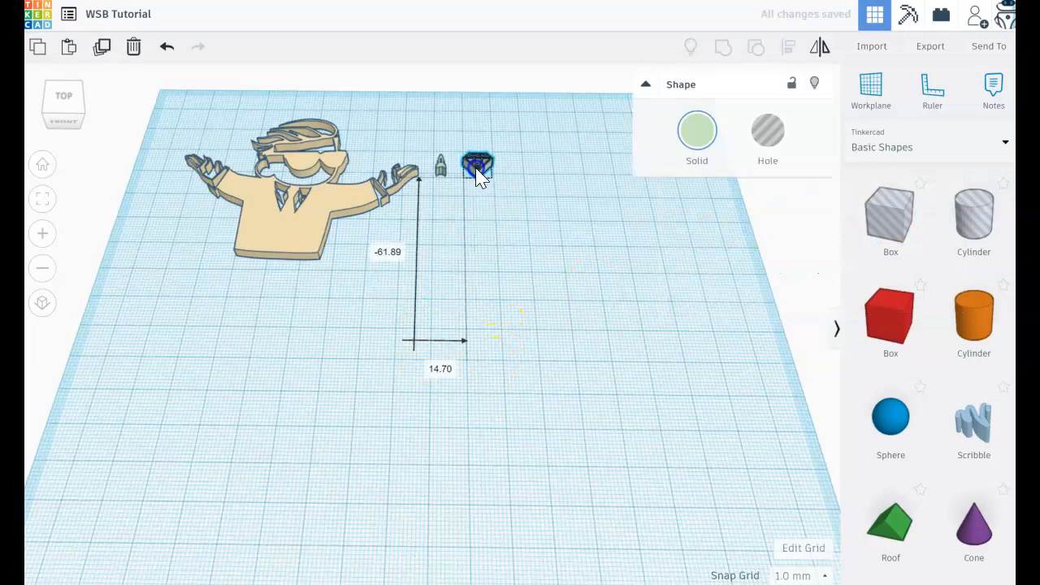
pyautogui.click(542, 304)
pyautogui.moveTo(293, 248); pyautogui.dragTo(460, 483)
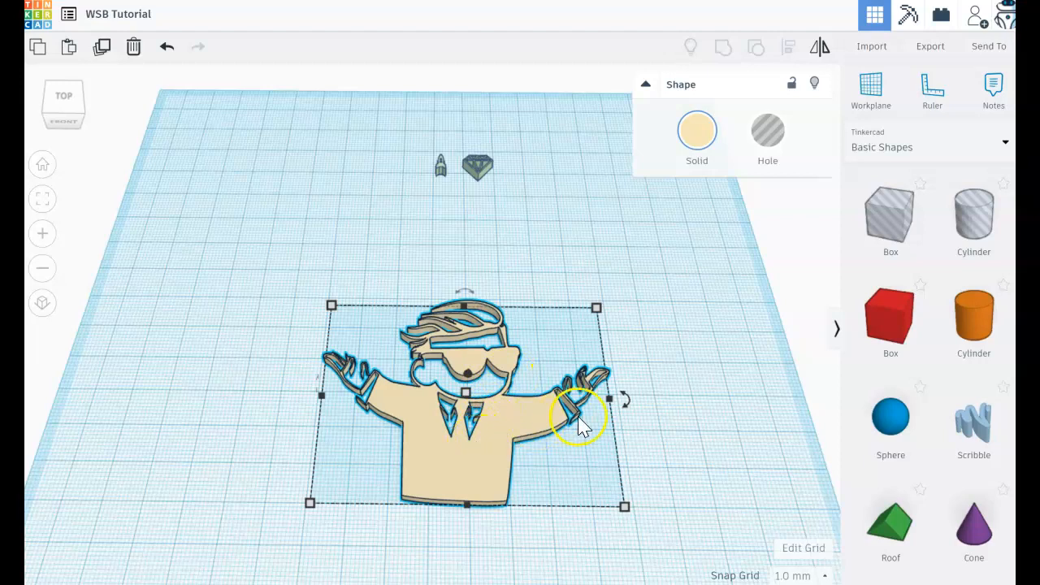
pyautogui.moveTo(470, 447); pyautogui.dragTo(279, 216)
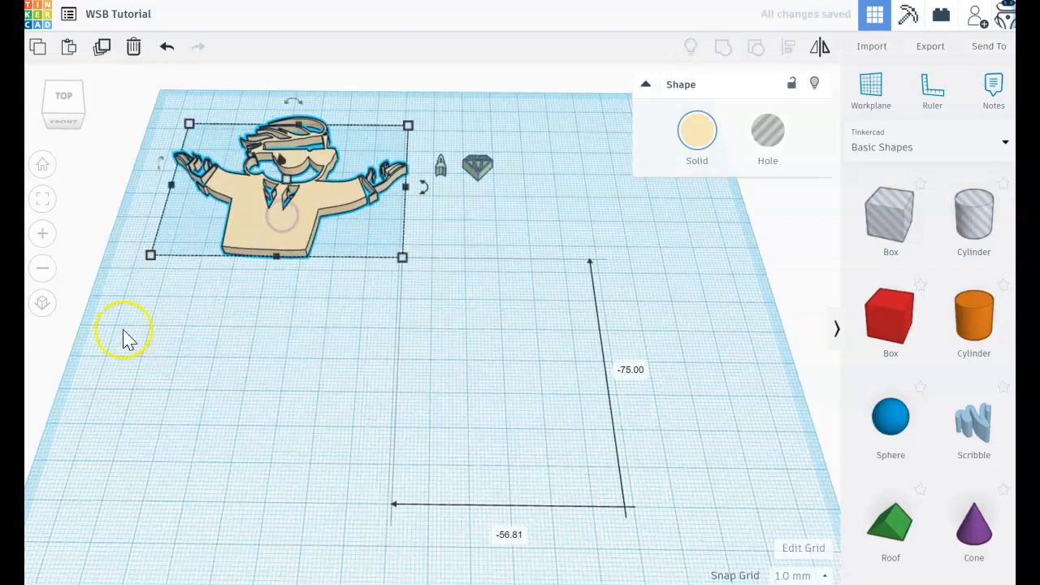
pyautogui.click(218, 347)
# Place a SoftBox from the featured shape generators on the open workplane in front of the figure
pyautogui.moveTo(272, 337); pyautogui.dragTo(261, 412, button='right')
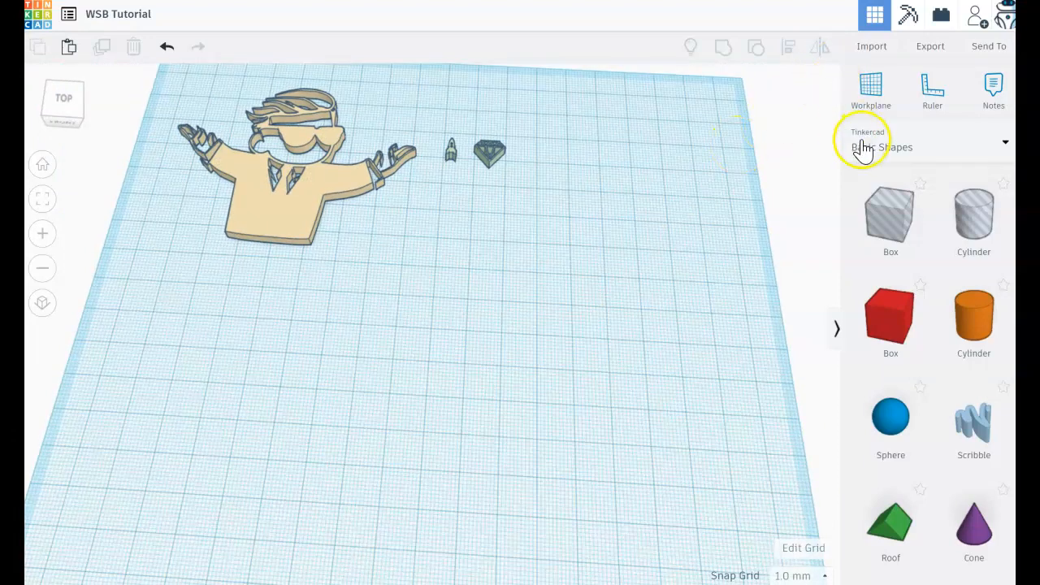
pyautogui.click(909, 150)
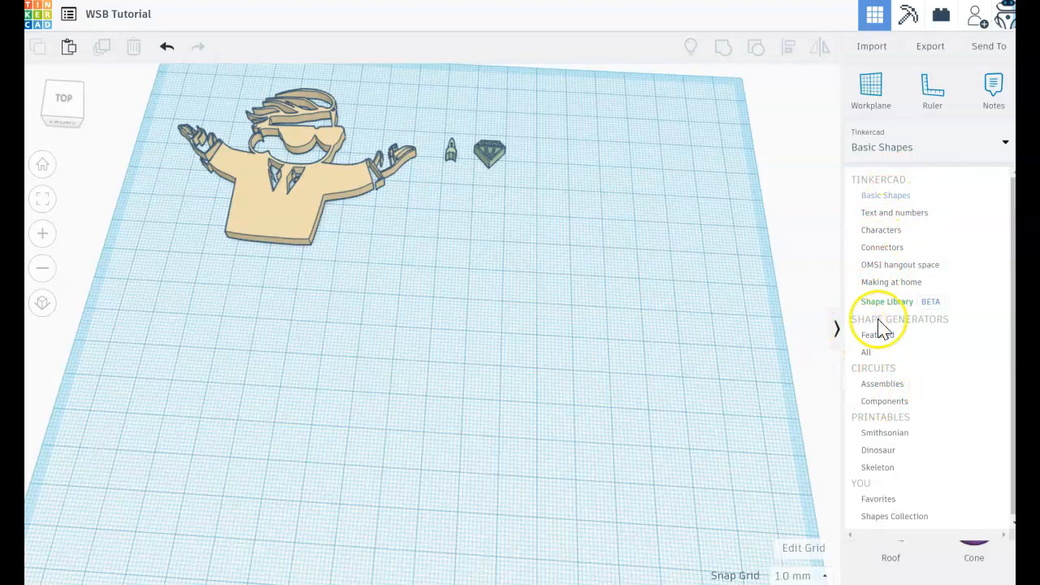
pyautogui.click(879, 340)
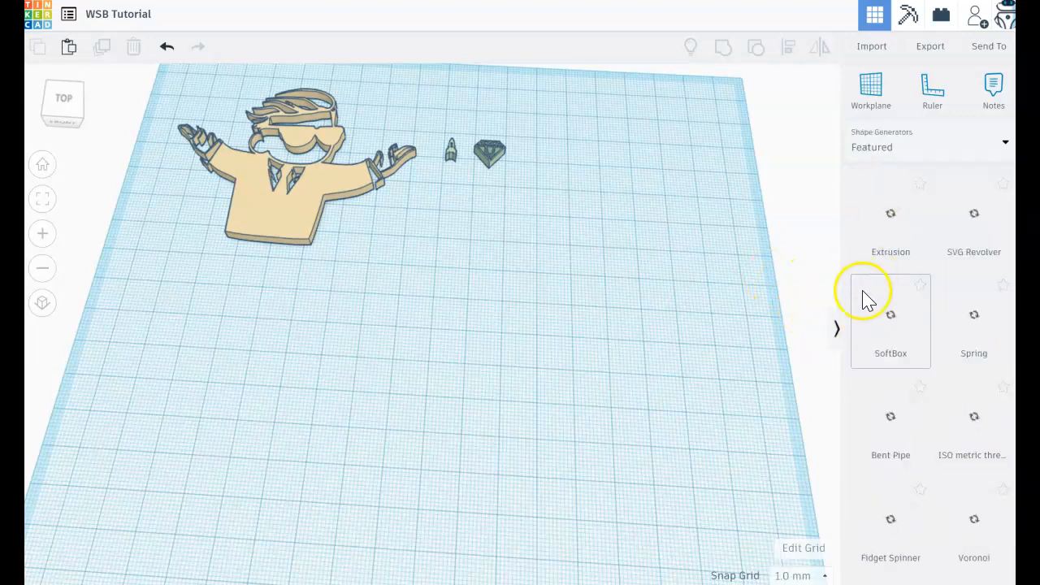
pyautogui.moveTo(867, 299); pyautogui.dragTo(375, 432)
pyautogui.moveTo(435, 445); pyautogui.dragTo(420, 441)
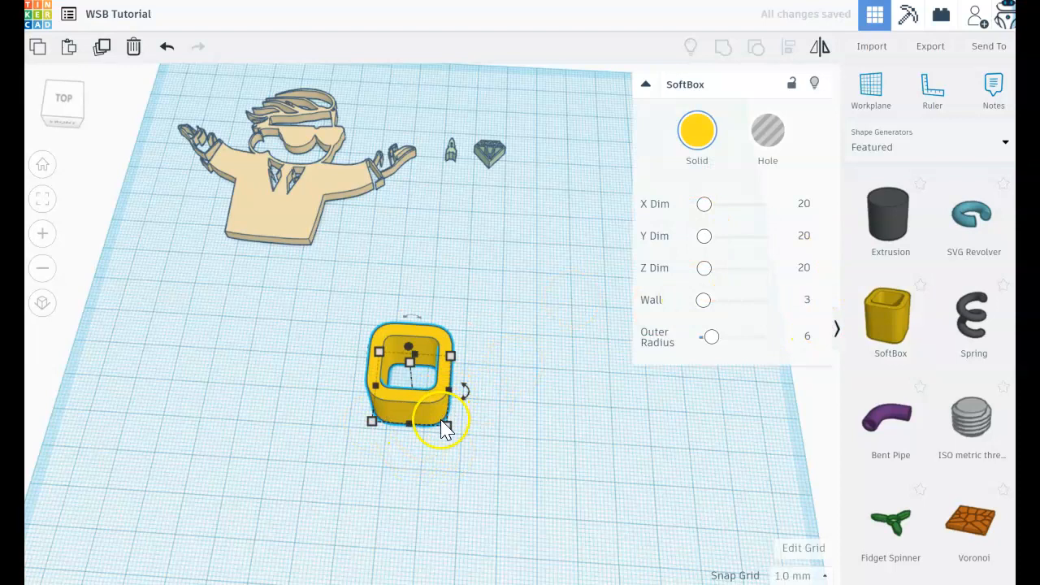
# Set the SoftBox's height to 3 mm
pyautogui.moveTo(457, 434); pyautogui.dragTo(455, 393, button='right')
pyautogui.moveTo(413, 332)
pyautogui.click(477, 354)
pyautogui.write('3')
pyautogui.press('Return')
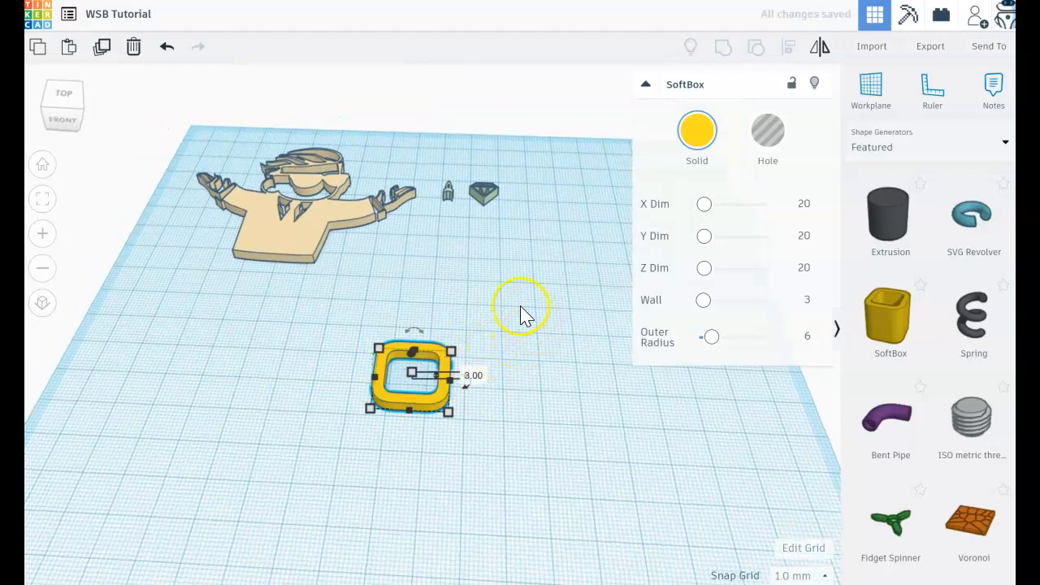
# Recolour the SoftBox with the same pale yellow preset as the figure
pyautogui.click(692, 137)
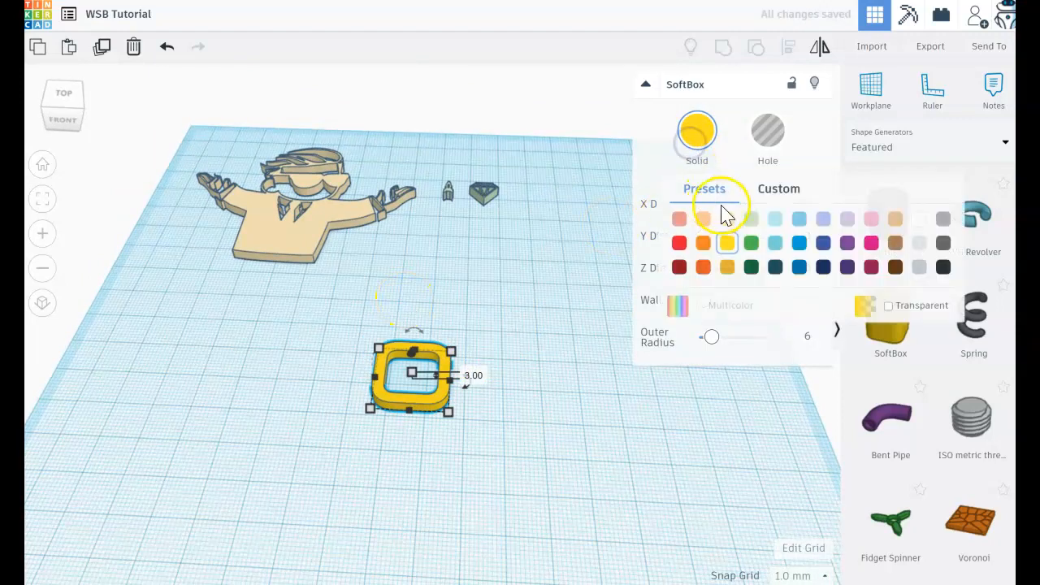
pyautogui.click(752, 220)
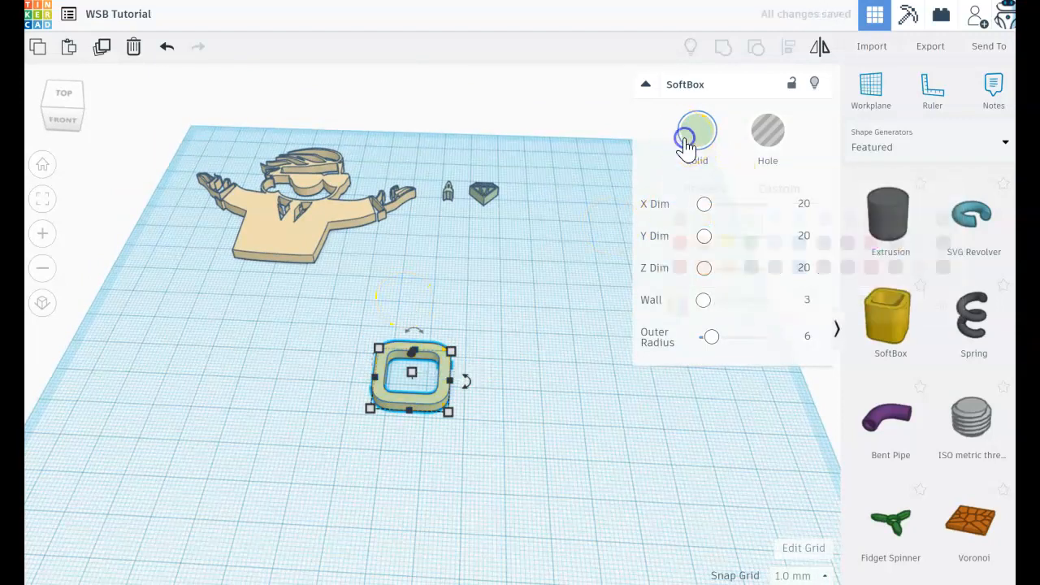
pyautogui.click(687, 136)
pyautogui.click(727, 220)
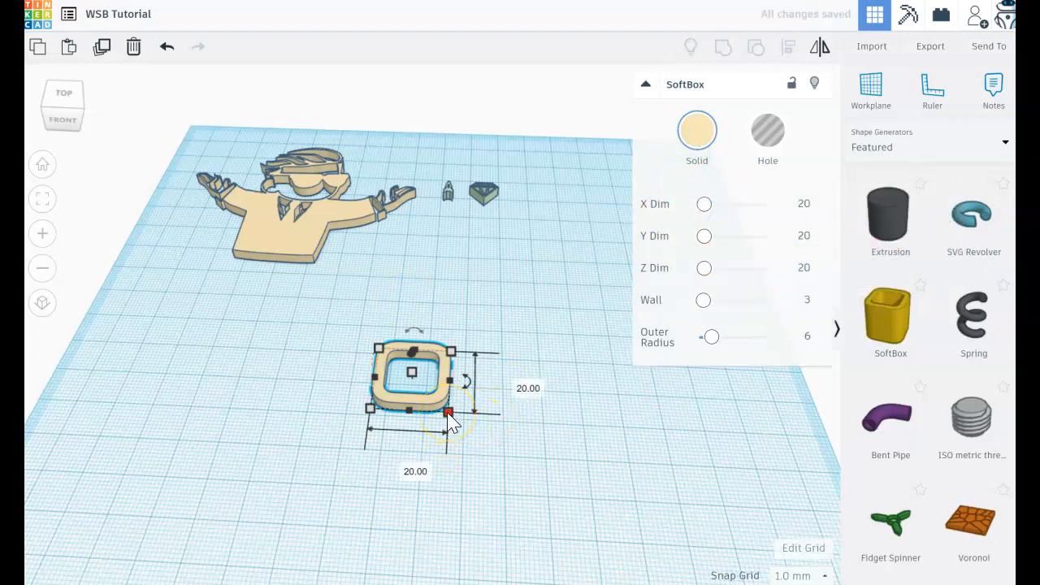
# Resize the SoftBox frame to 65 mm wide and 47 mm deep, and shift it slightly back and to the left
pyautogui.click(448, 413)
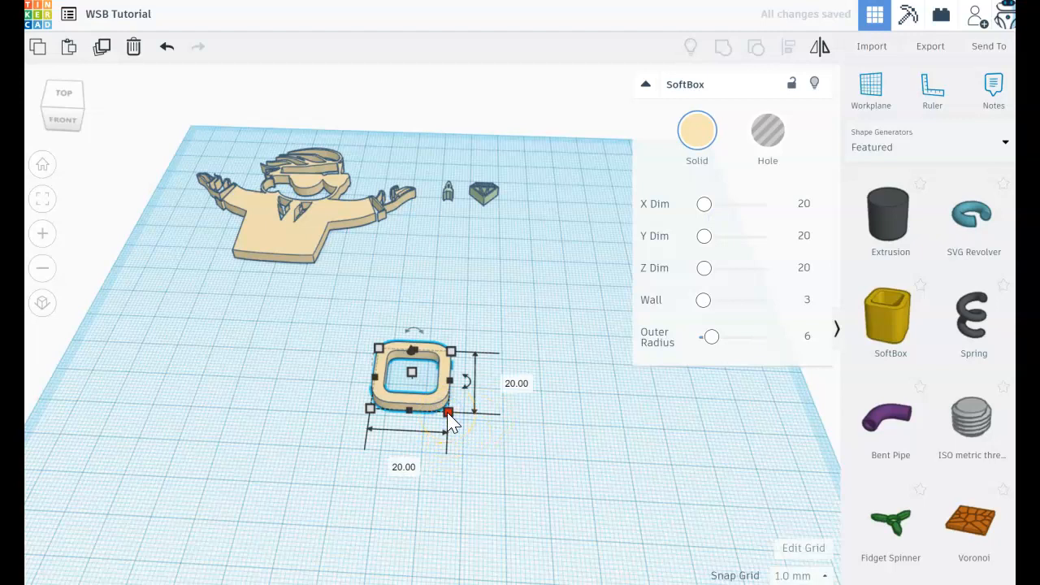
pyautogui.click(404, 469)
pyautogui.write('6')
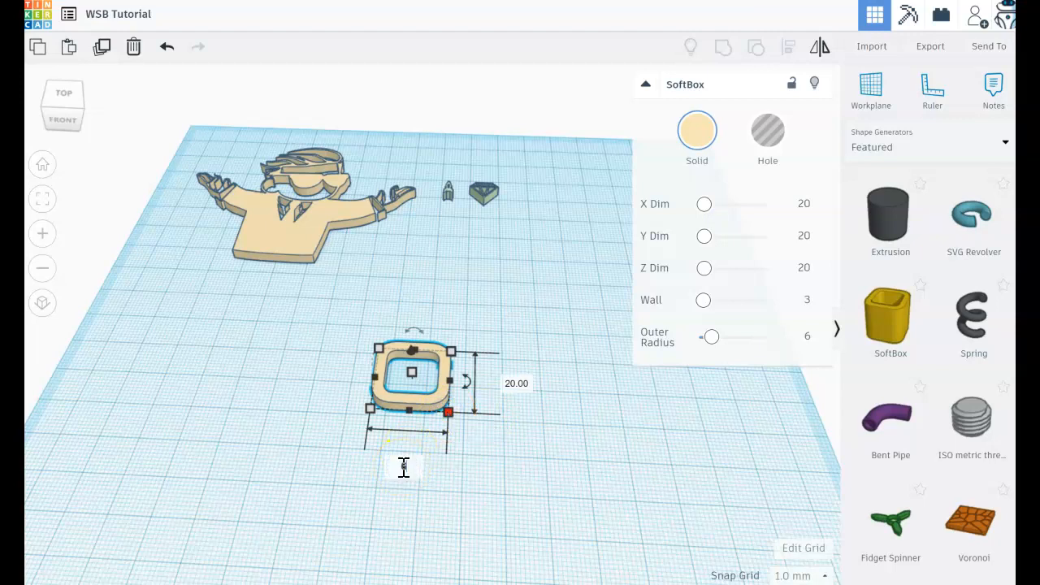
pyautogui.write('5')
pyautogui.press('Return')
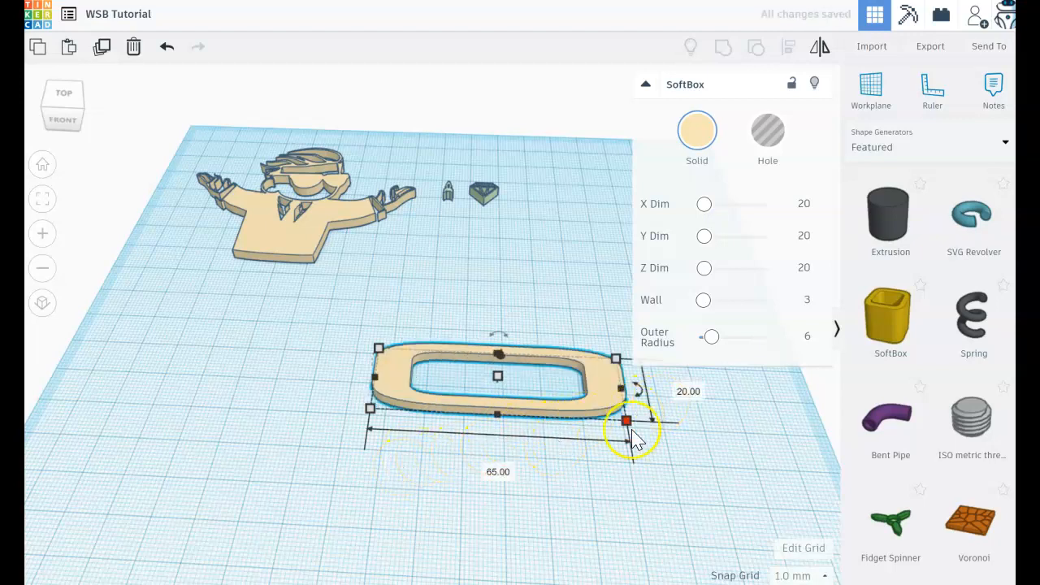
pyautogui.click(685, 389)
pyautogui.write('47')
pyautogui.press('Return')
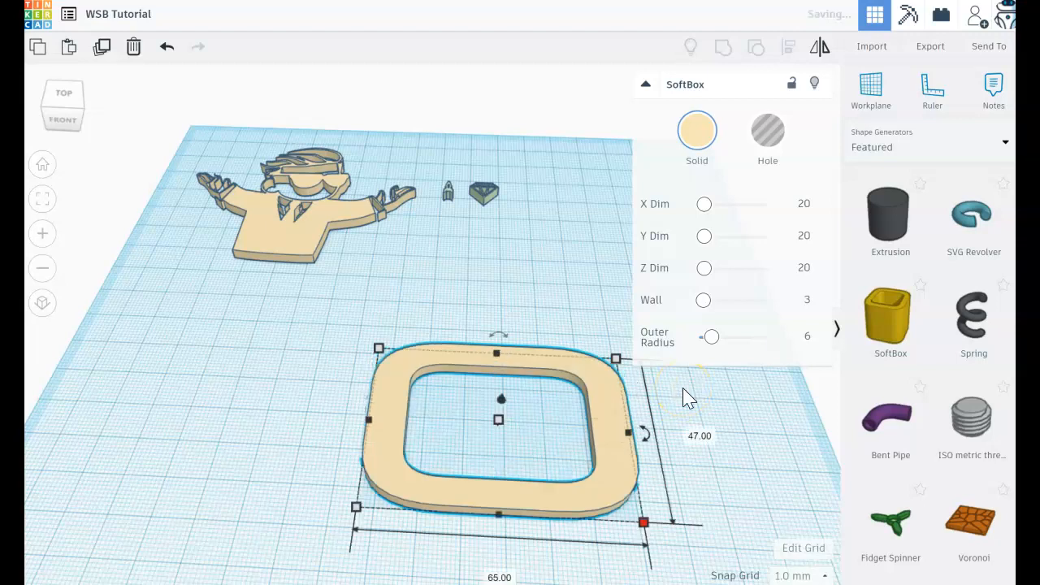
pyautogui.moveTo(387, 429); pyautogui.dragTo(347, 424)
pyautogui.click(662, 486)
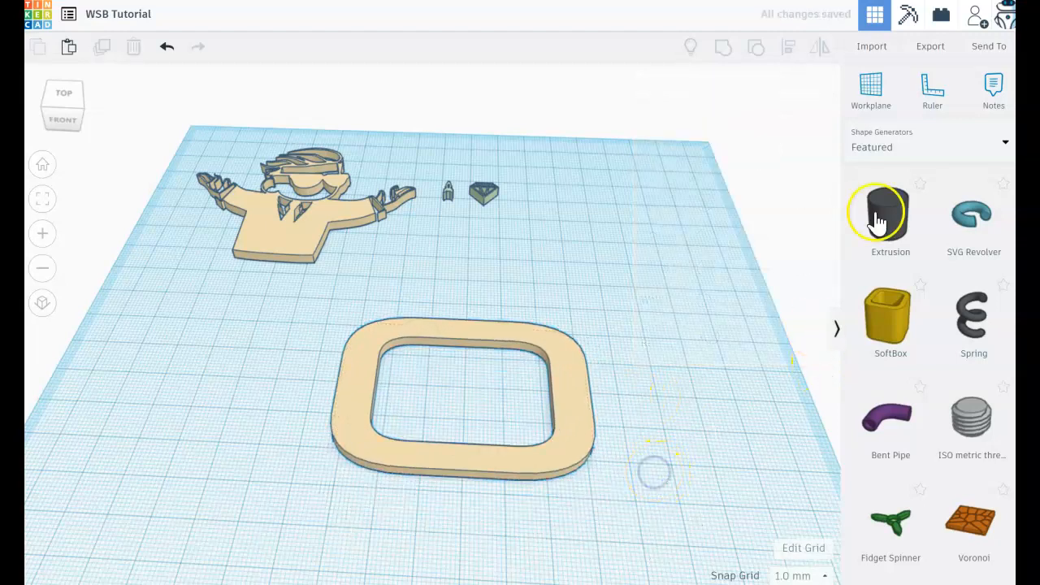
# Place a solid box from the basic shapes just right of the frame and recolour it with the pale yellow preset
pyautogui.click(898, 146)
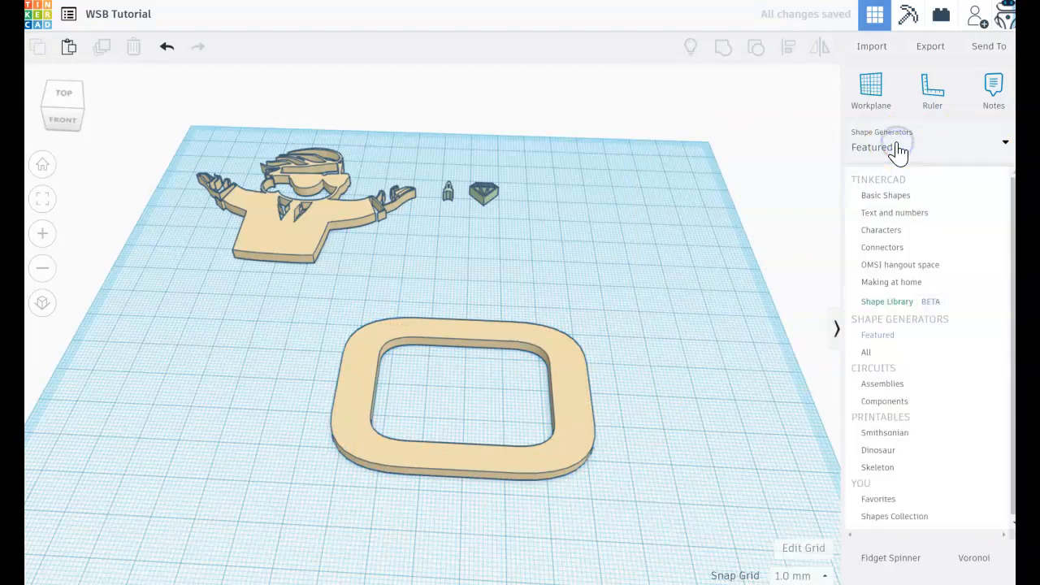
pyautogui.click(882, 202)
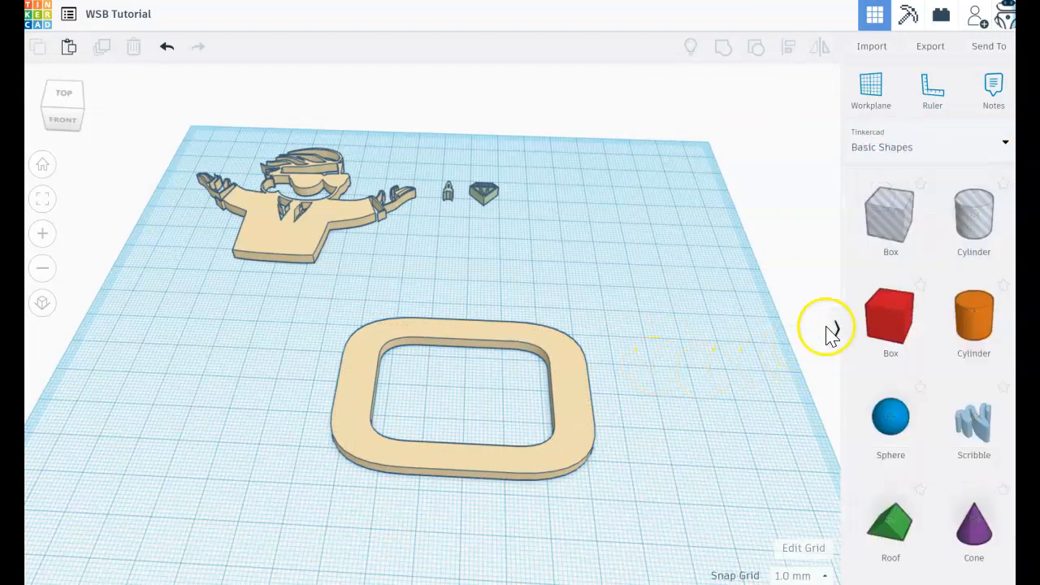
pyautogui.moveTo(886, 325); pyautogui.dragTo(639, 395)
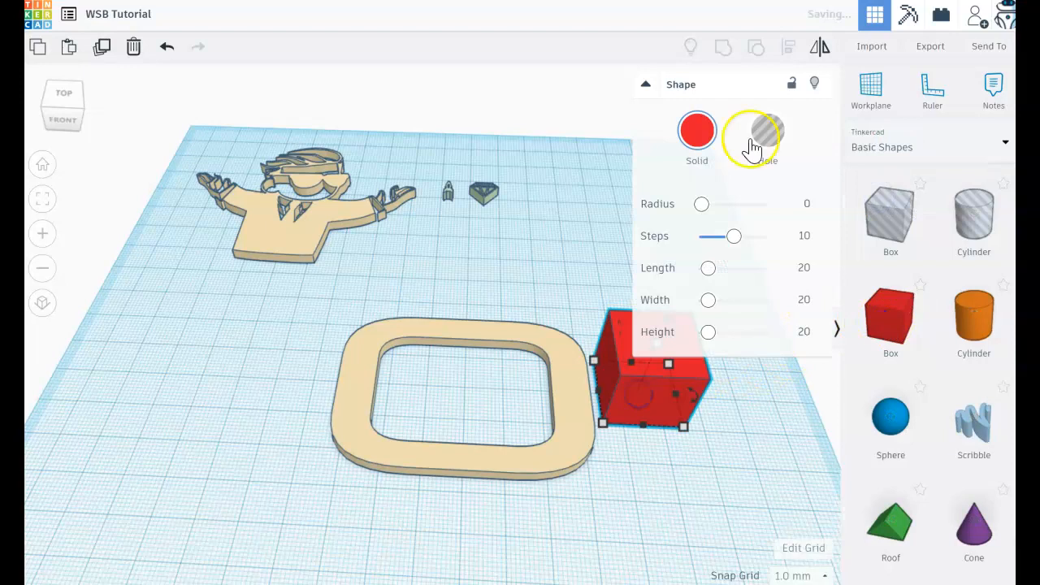
pyautogui.click(700, 135)
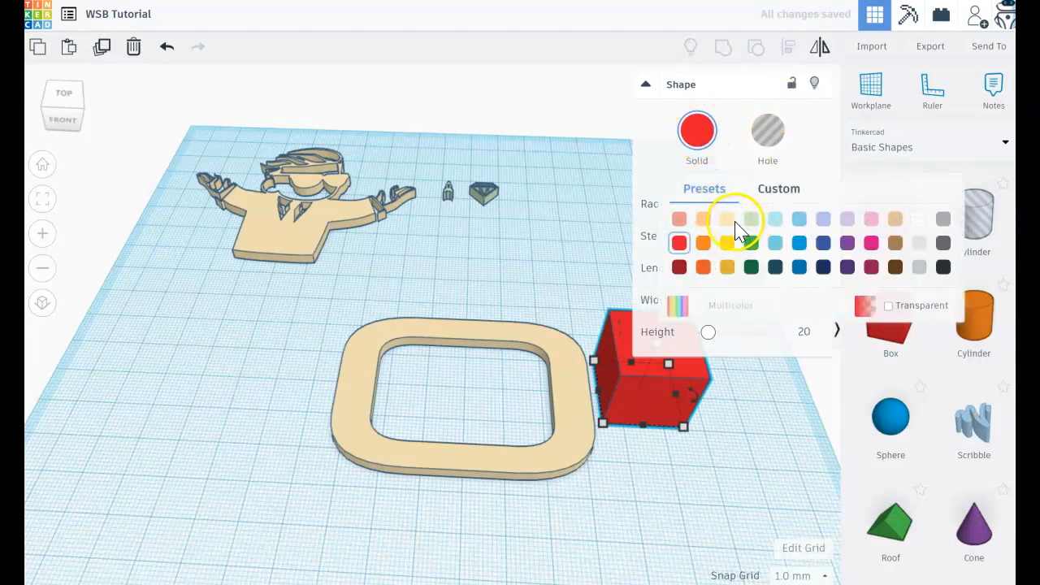
pyautogui.click(726, 216)
pyautogui.click(667, 369)
# Move the box about 56 mm left into the frame's opening and set its height to 3 mm
pyautogui.moveTo(632, 386); pyautogui.dragTo(384, 389)
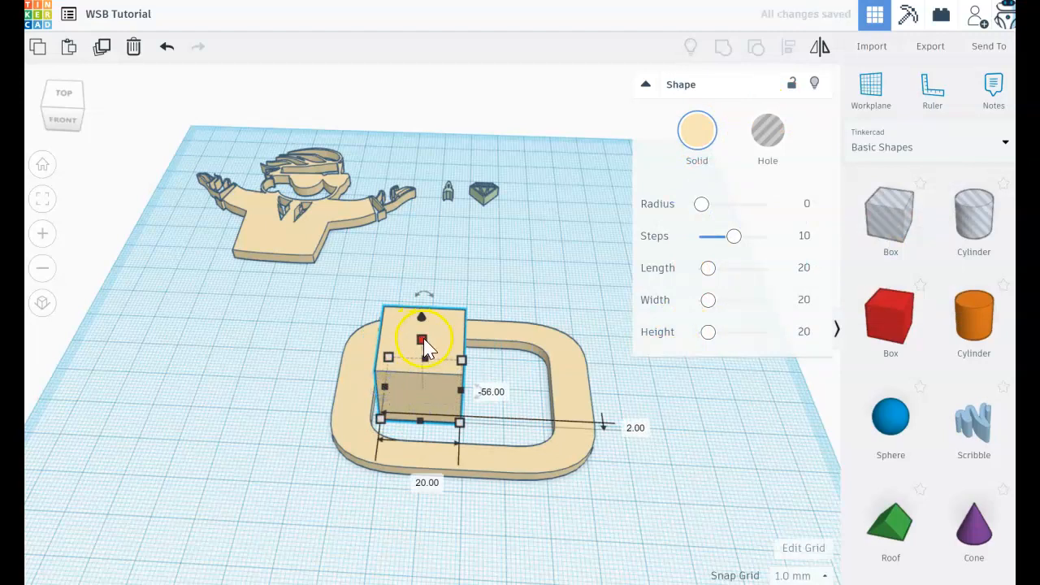
pyautogui.click(487, 366)
pyautogui.write('4')
pyautogui.press('Return')
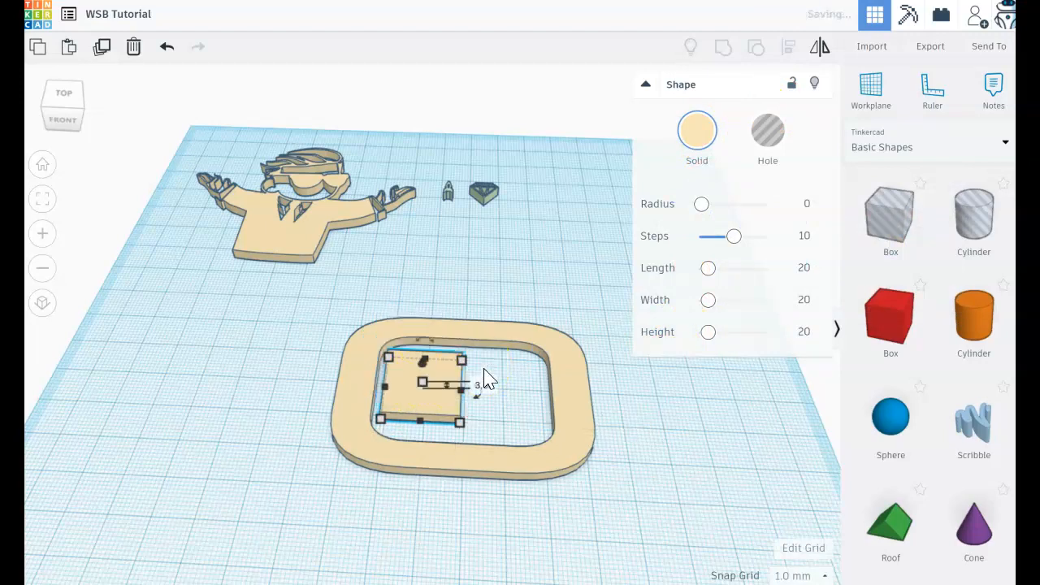
# Stretch the box to fill the frame's opening and group it with the frame into one solid plate
pyautogui.moveTo(401, 395); pyautogui.dragTo(391, 374)
pyautogui.moveTo(446, 397); pyautogui.dragTo(558, 462)
pyautogui.click(642, 480)
pyautogui.moveTo(644, 483); pyautogui.dragTo(657, 566, button='right')
pyautogui.moveTo(619, 560); pyautogui.dragTo(325, 304)
pyautogui.click(724, 46)
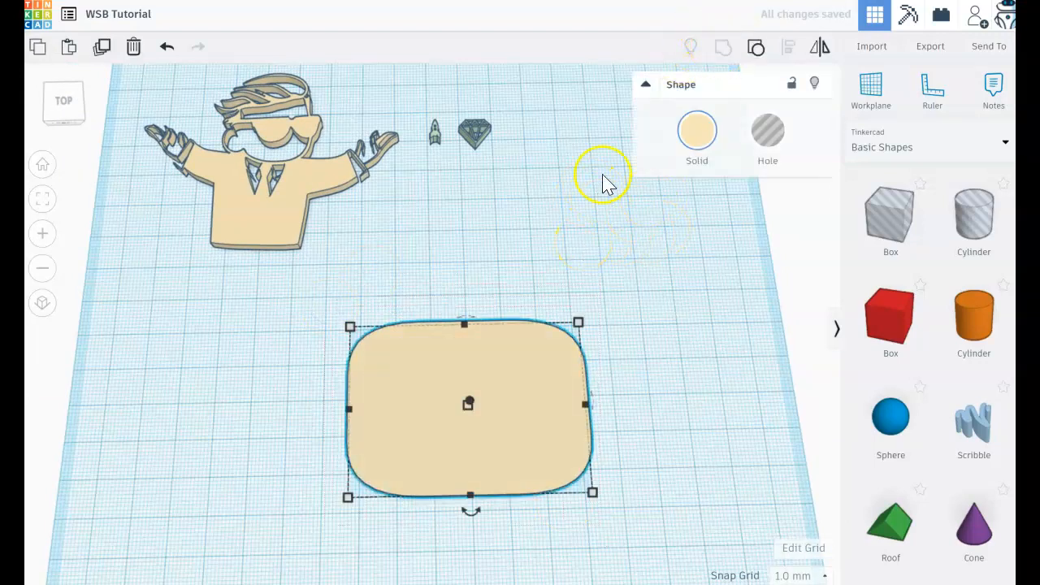
# Duplicate the rounded plate and shift the copy to the right so it still overlaps the original
pyautogui.moveTo(612, 404); pyautogui.dragTo(494, 397, button='right')
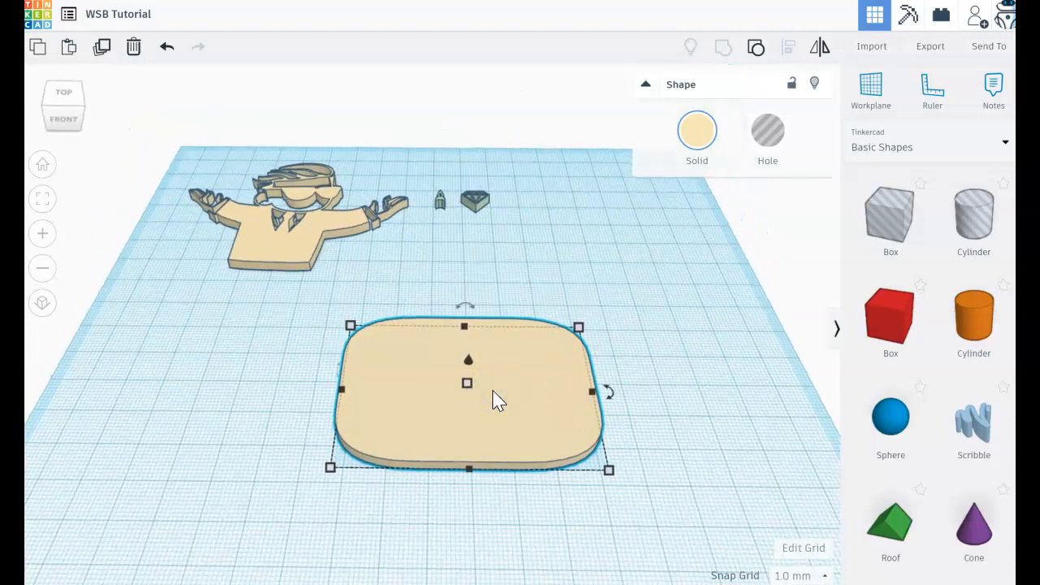
pyautogui.press('Right')
pyautogui.press('Right')
pyautogui.press('Right')
pyautogui.press('Right')
pyautogui.press('Right')
pyautogui.press('Right')
pyautogui.press('Right')
pyautogui.press('Right')
pyautogui.press('Right')
pyautogui.press('Right')
pyautogui.press('Right')
pyautogui.press('Right')
pyautogui.press('Right')
pyautogui.press('Right')
pyautogui.press('Right')
pyautogui.press('Right')
pyautogui.press('Right')
pyautogui.press('Right')
pyautogui.press('Right')
pyautogui.press('Right')
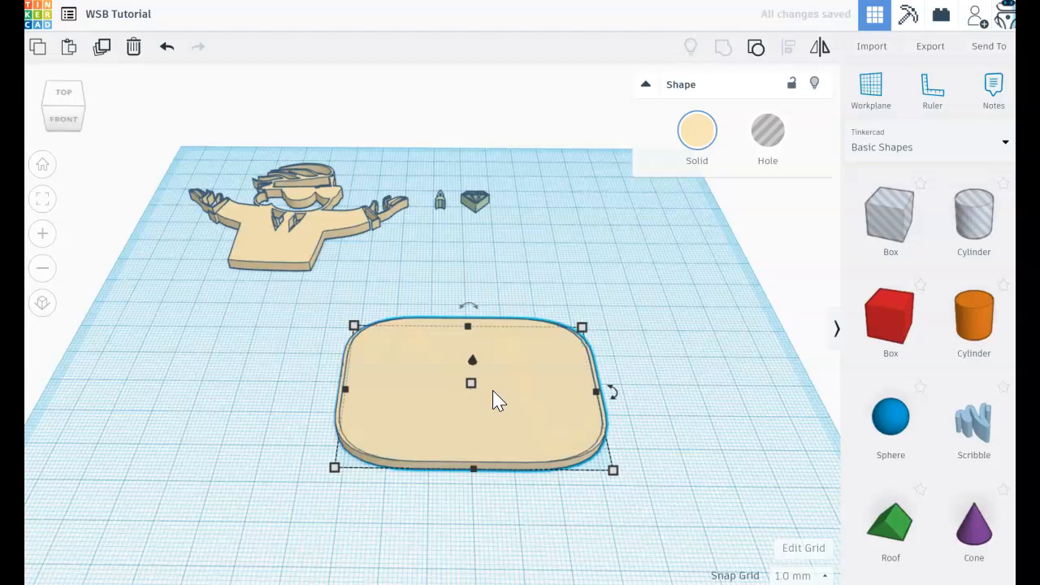
# Turn the plate's copy into a hole and increase its height
pyautogui.click(769, 135)
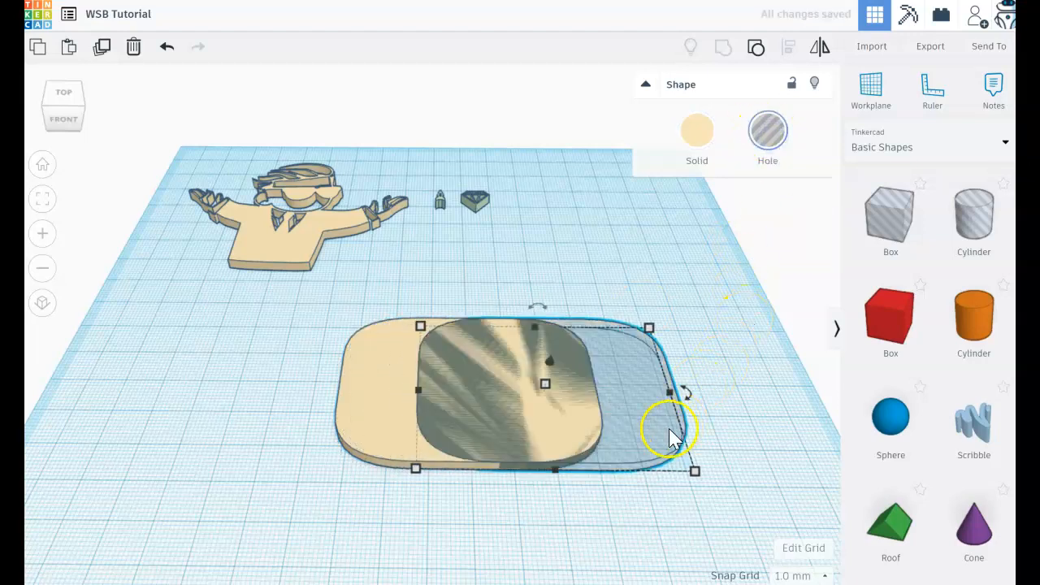
pyautogui.click(612, 389)
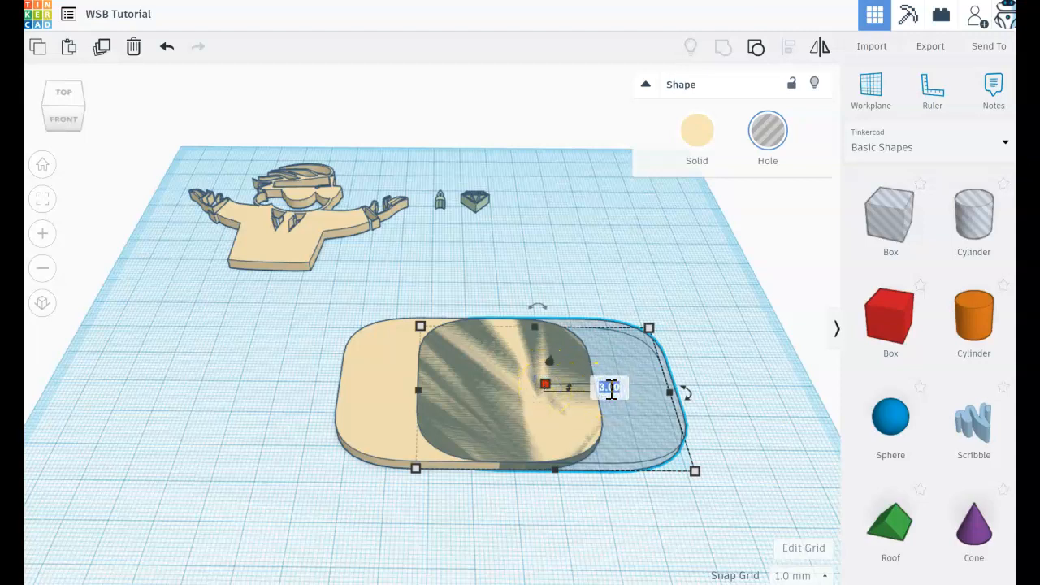
pyautogui.press('Return')
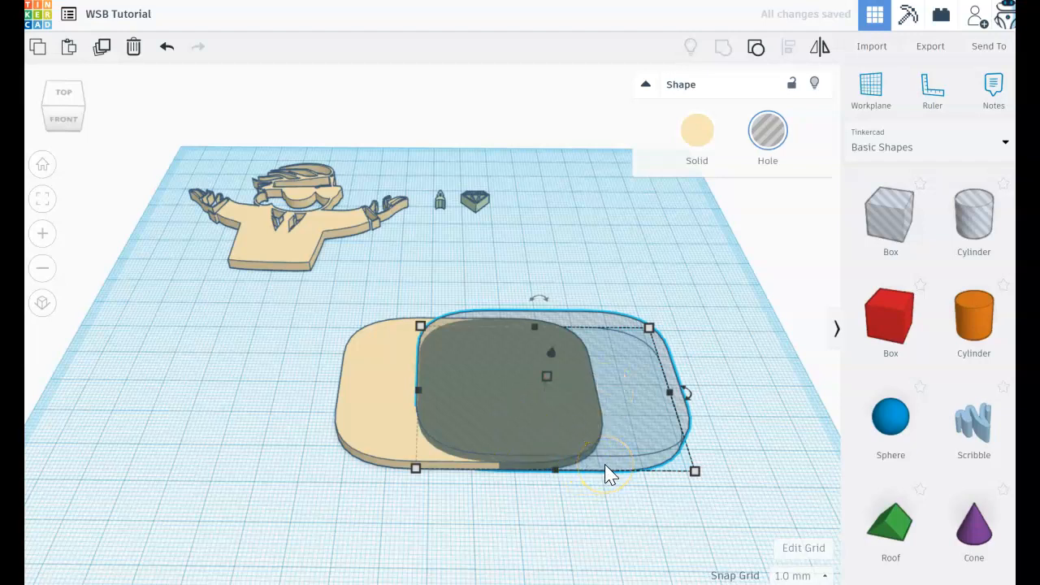
# Resize the hole copy of the plate to 62 mm wide and 44 mm deep
pyautogui.moveTo(693, 473)
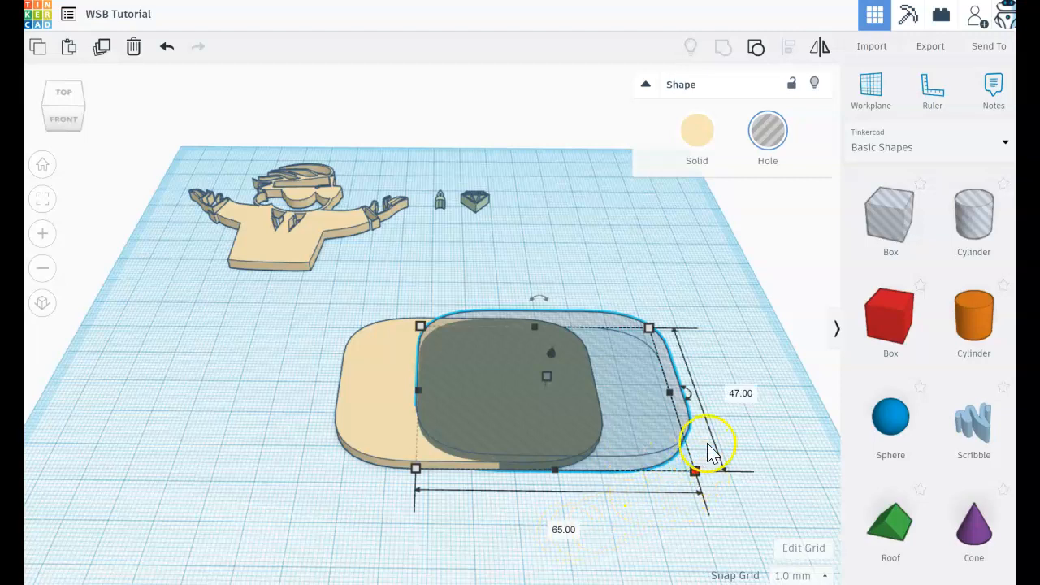
pyautogui.click(735, 395)
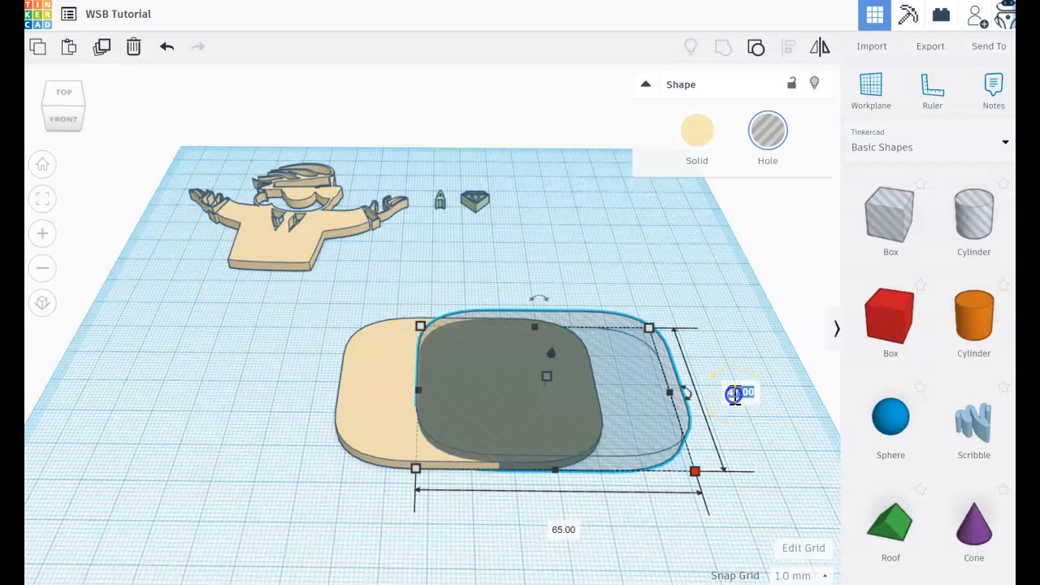
pyautogui.write('44')
pyautogui.press('Return')
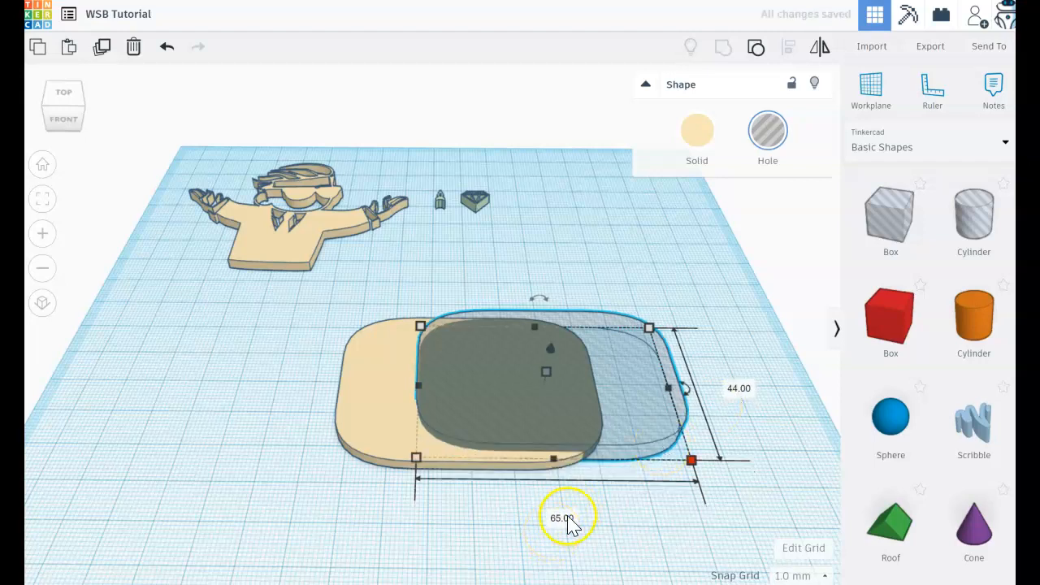
pyautogui.click(568, 517)
pyautogui.press('Return')
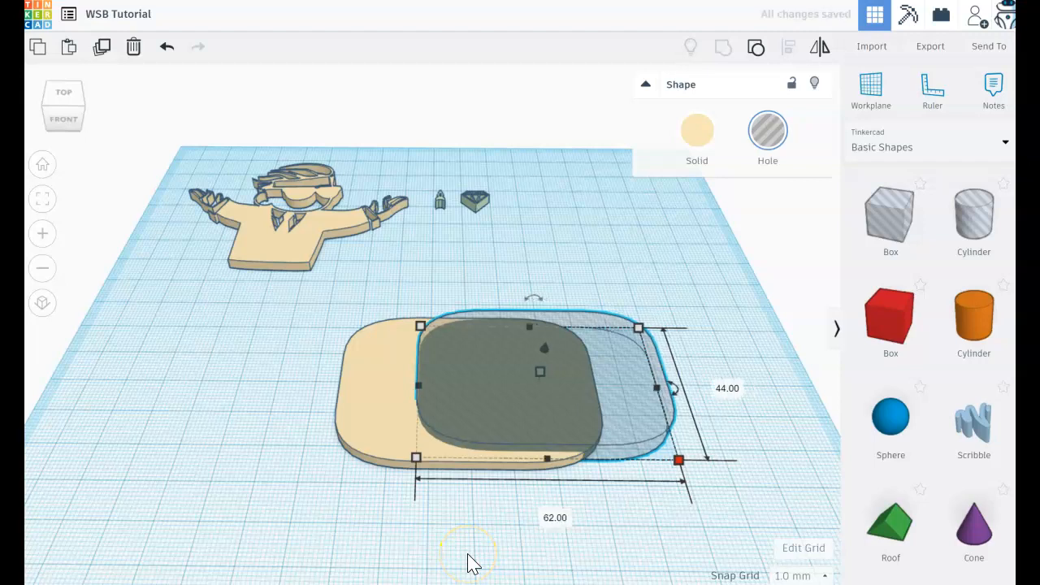
# Nudge the hole to the left and centre it over the base plate with the Align tool
pyautogui.press('Left')
pyautogui.press('Left')
pyautogui.press('Left')
pyautogui.press('Left')
pyautogui.press('Left')
pyautogui.press('Left')
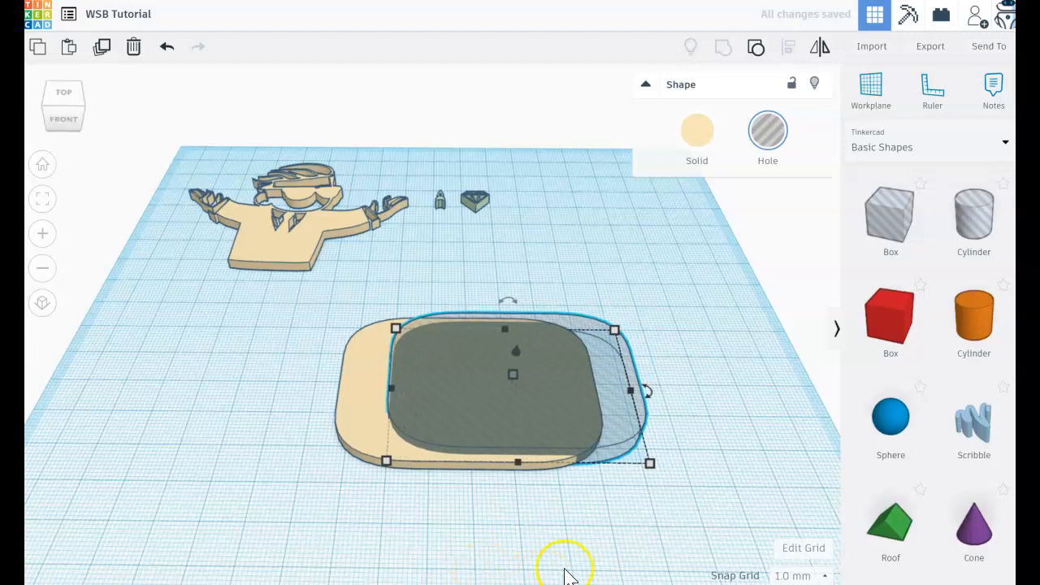
pyautogui.keyDown('shift'); pyautogui.click(373, 381); pyautogui.keyUp('shift')
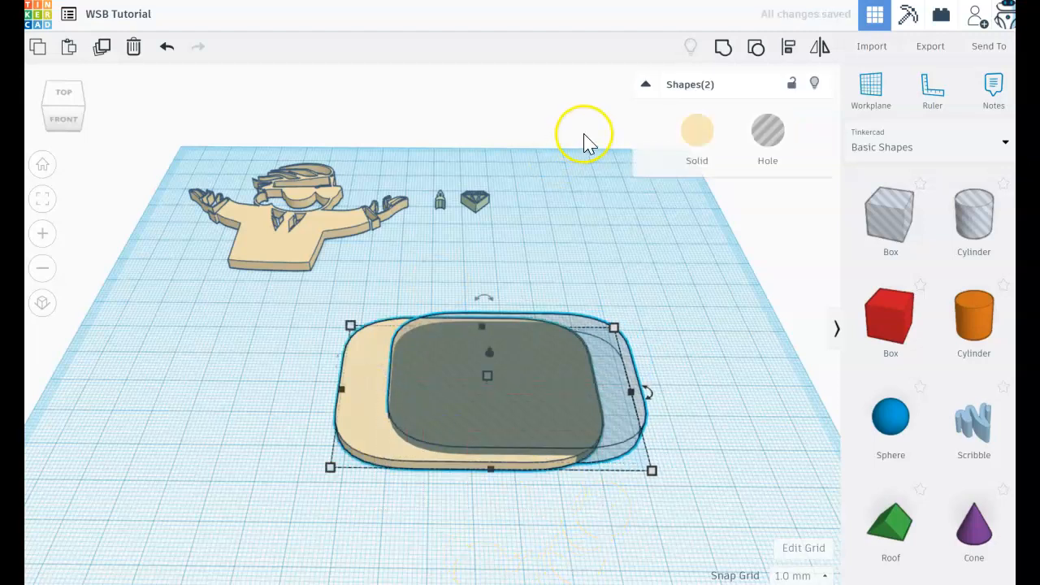
pyautogui.click(787, 48)
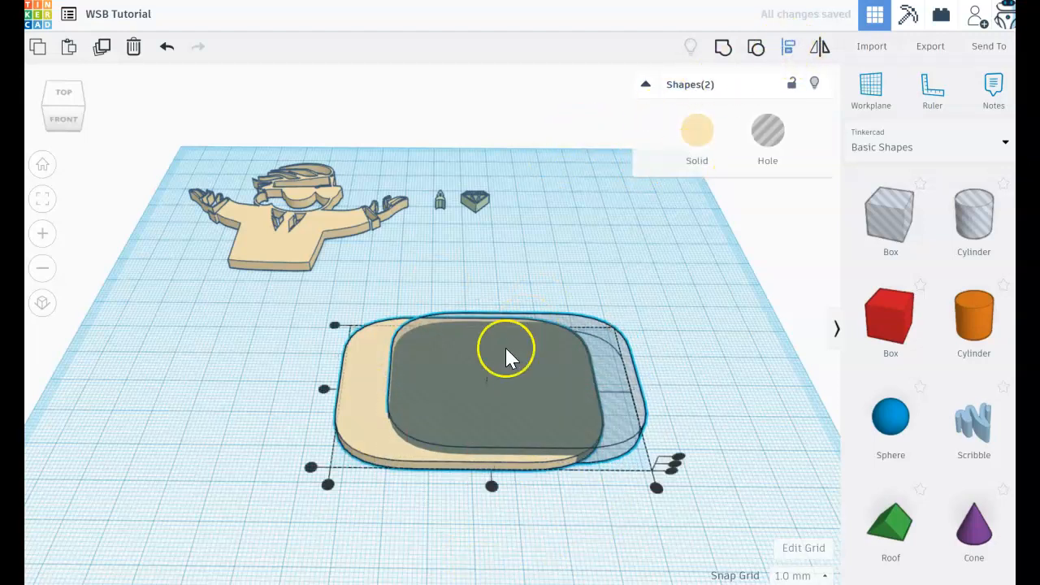
pyautogui.click(491, 486)
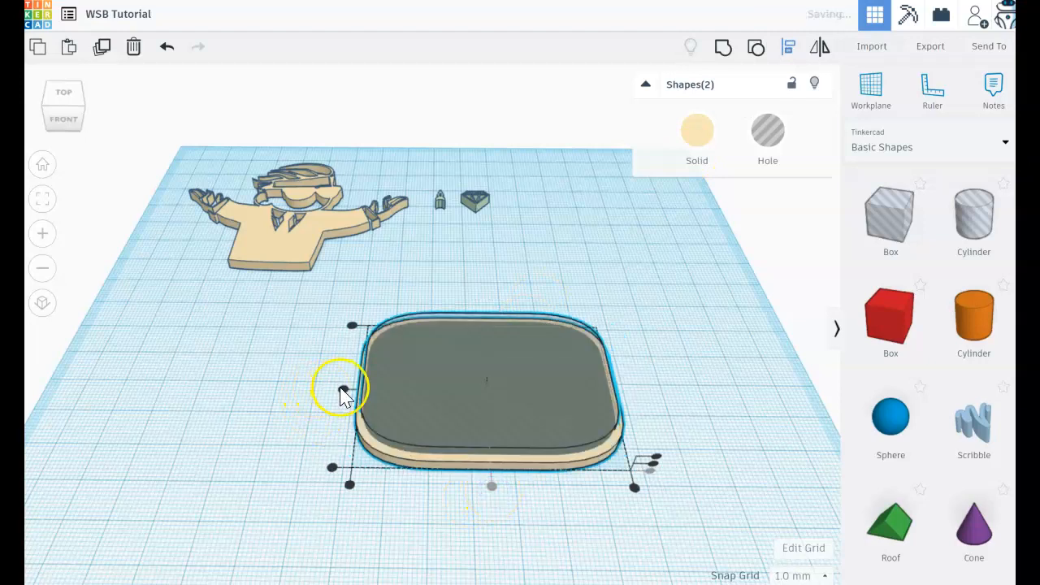
pyautogui.click(733, 534)
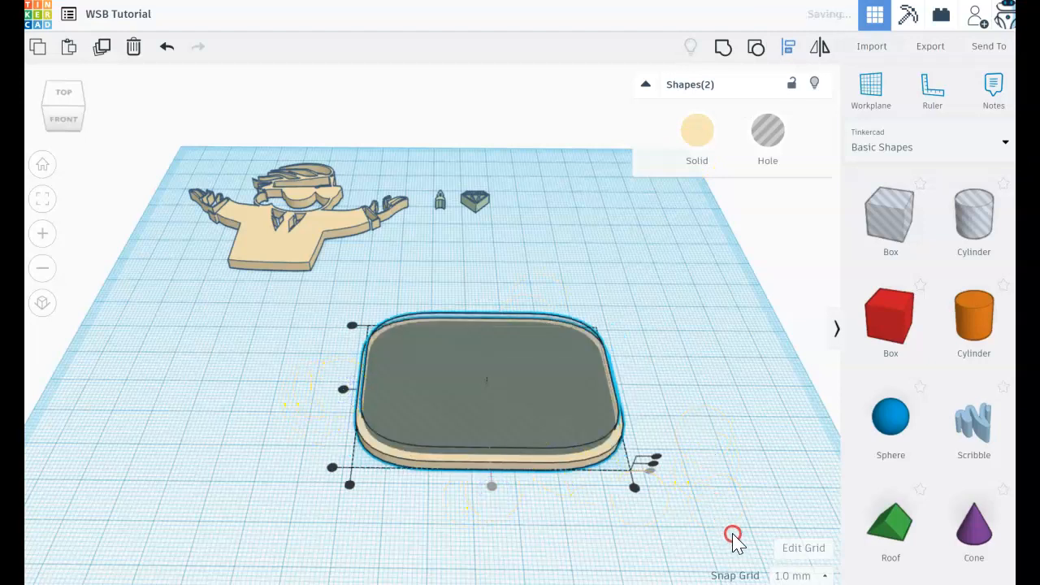
# Raise the hole shape 1 mm above the workplane, leaving a floor in the plate
pyautogui.moveTo(733, 534); pyautogui.dragTo(705, 412, button='right')
pyautogui.click(553, 382)
pyautogui.click(542, 386)
pyautogui.click(482, 387)
pyautogui.click(480, 476)
pyautogui.click(487, 401)
pyautogui.click(490, 373)
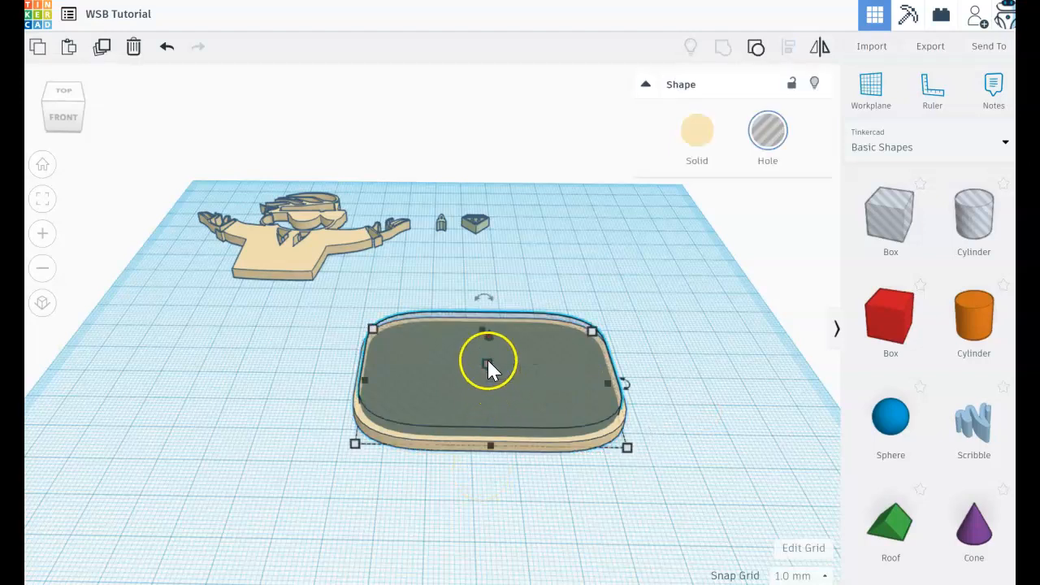
pyautogui.moveTo(489, 336); pyautogui.dragTo(488, 336)
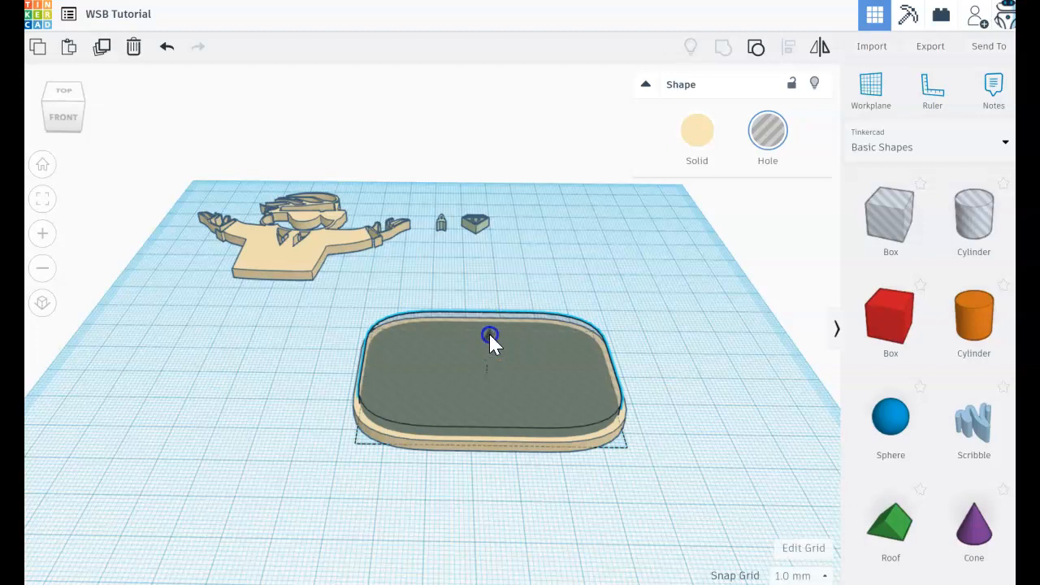
pyautogui.moveTo(488, 336); pyautogui.dragTo(488, 335)
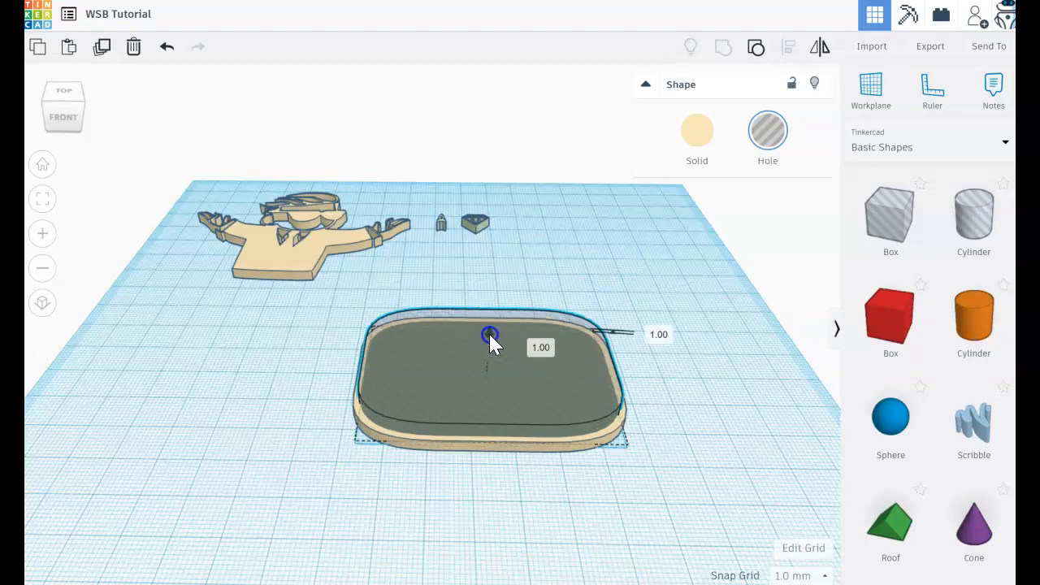
pyautogui.click(685, 462)
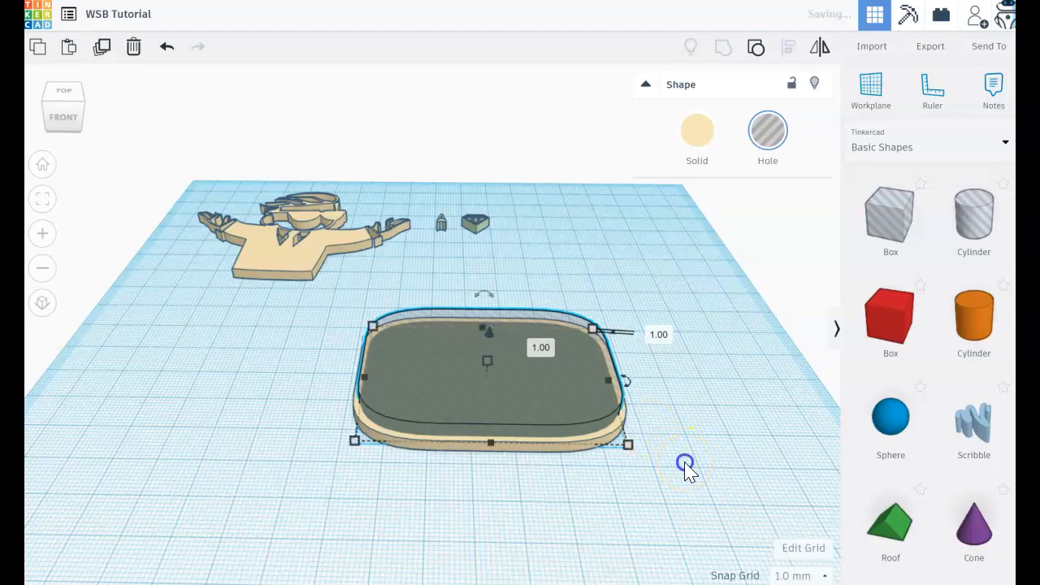
# Group the hole with the base plate to cut a recess inside a raised rim
pyautogui.moveTo(336, 304); pyautogui.dragTo(686, 464)
pyautogui.click(723, 50)
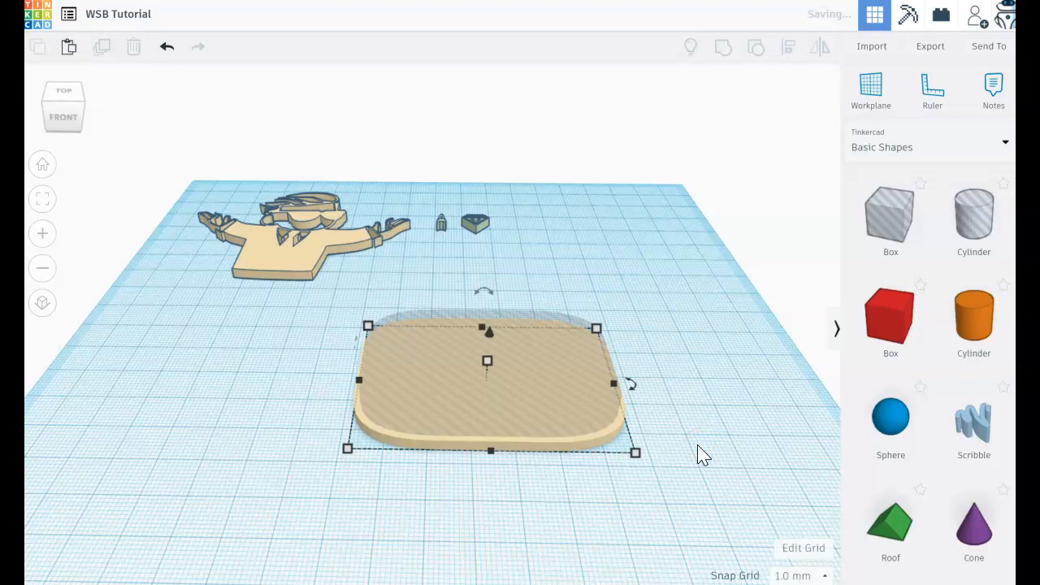
pyautogui.click(686, 478)
pyautogui.moveTo(673, 454); pyautogui.dragTo(673, 458, button='right')
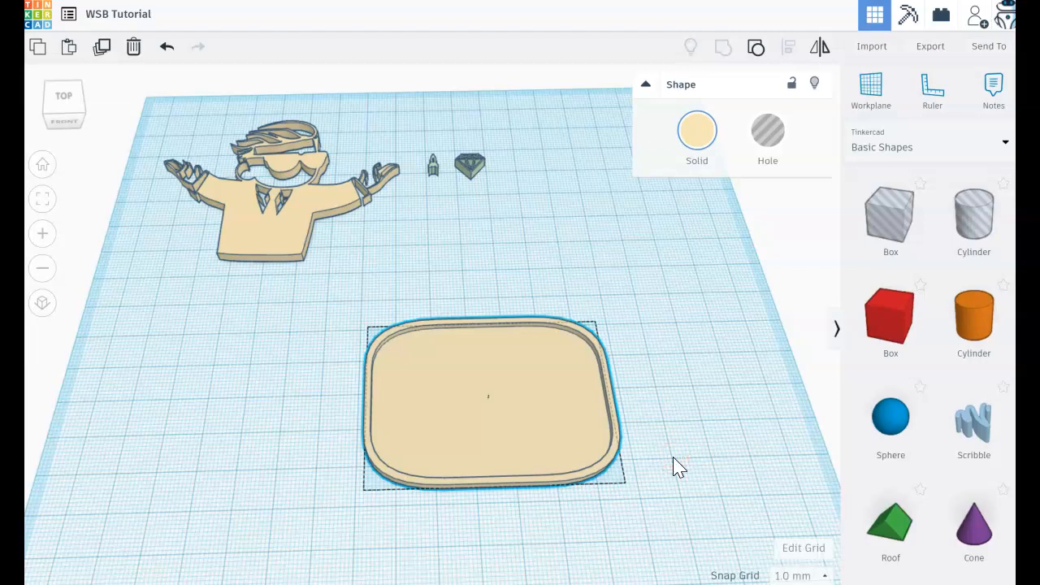
pyautogui.click(681, 495)
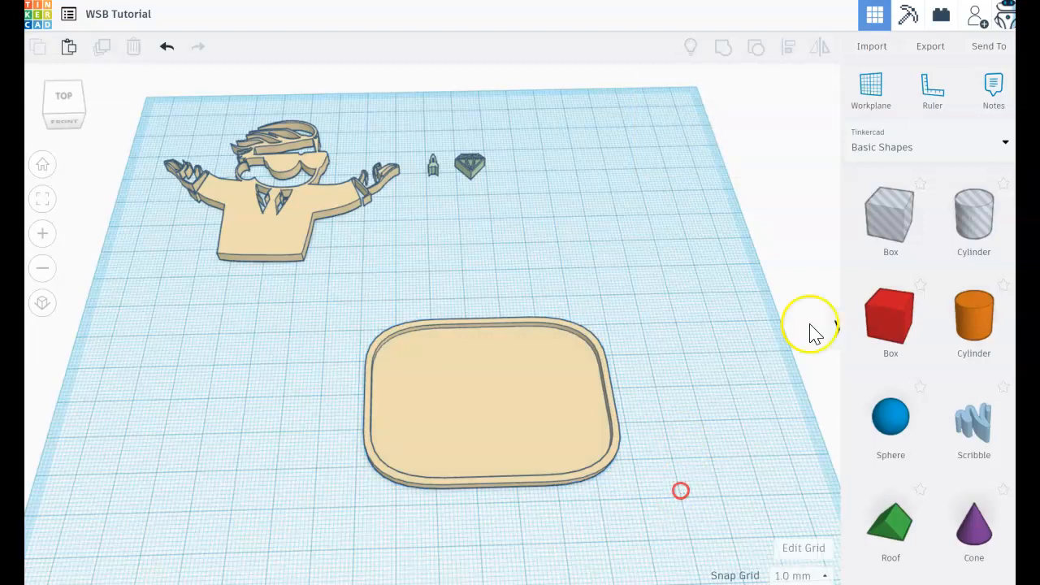
# Add a cylinder, move the plate about 38 mm left, and bring the cylinder beside the plate's right edge
pyautogui.click(979, 317)
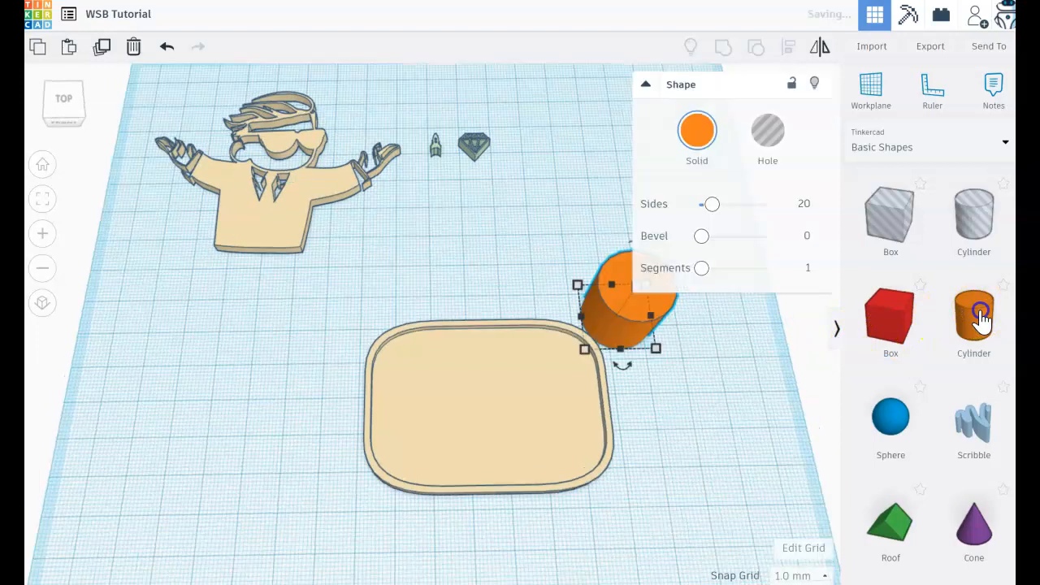
pyautogui.moveTo(404, 396); pyautogui.dragTo(392, 395)
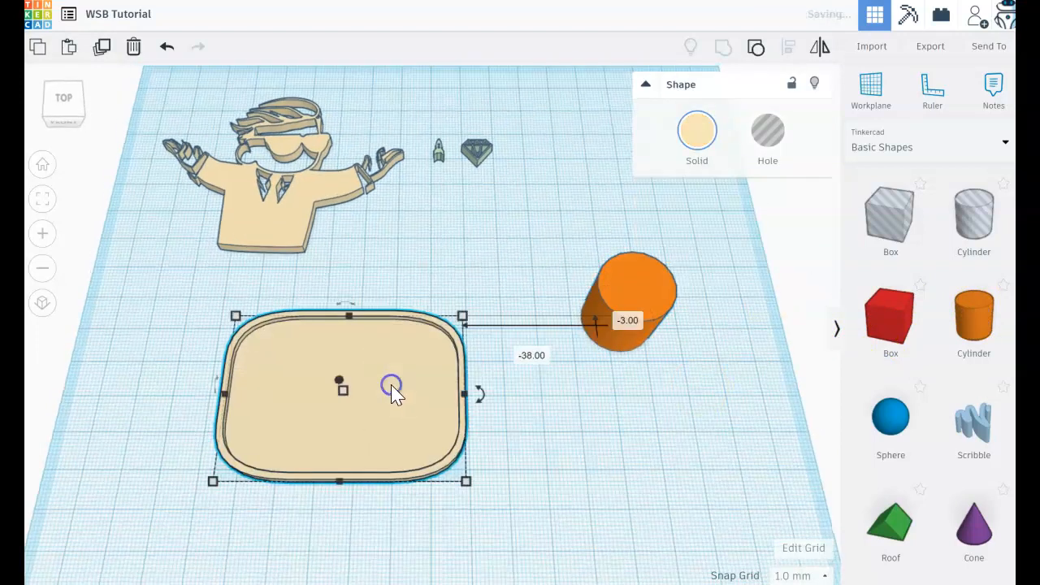
pyautogui.moveTo(629, 285); pyautogui.dragTo(524, 307)
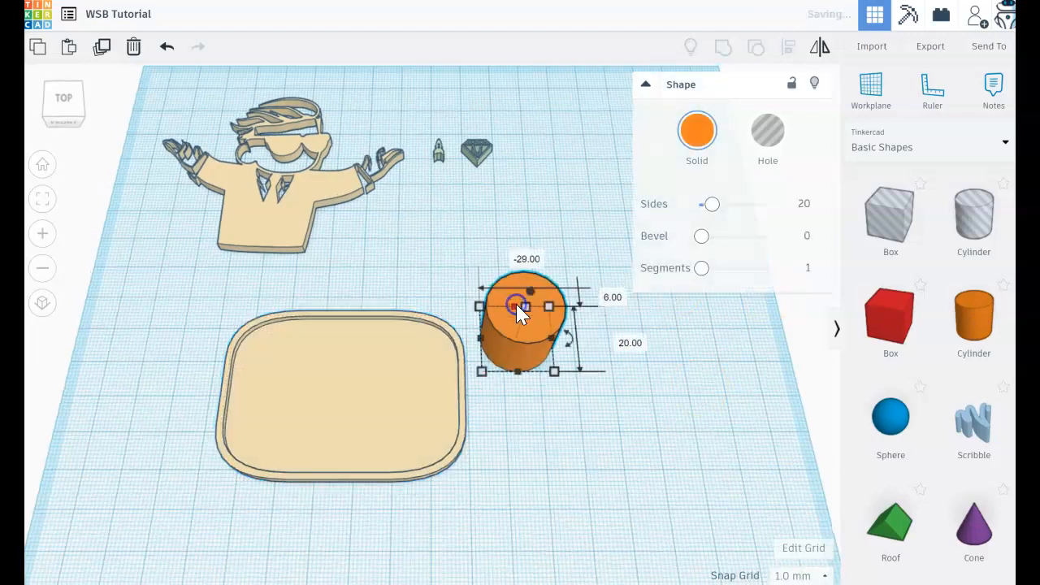
# Resize the cylinder to 9 mm by 9 mm with a height of 3 mm
pyautogui.click(412, 338)
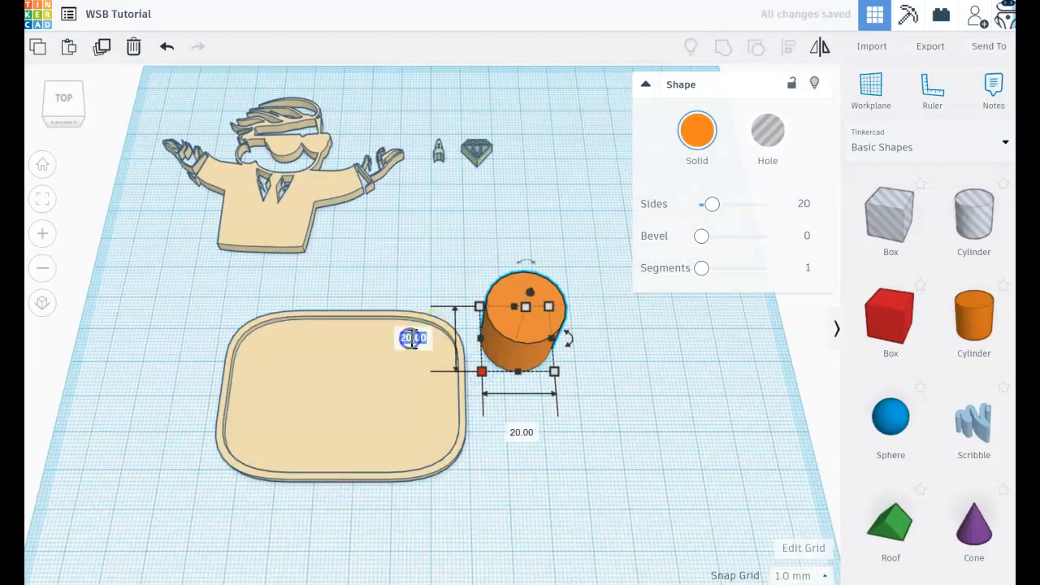
pyautogui.write('9')
pyautogui.press('Return')
pyautogui.click(520, 396)
pyautogui.write('9')
pyautogui.press('Return')
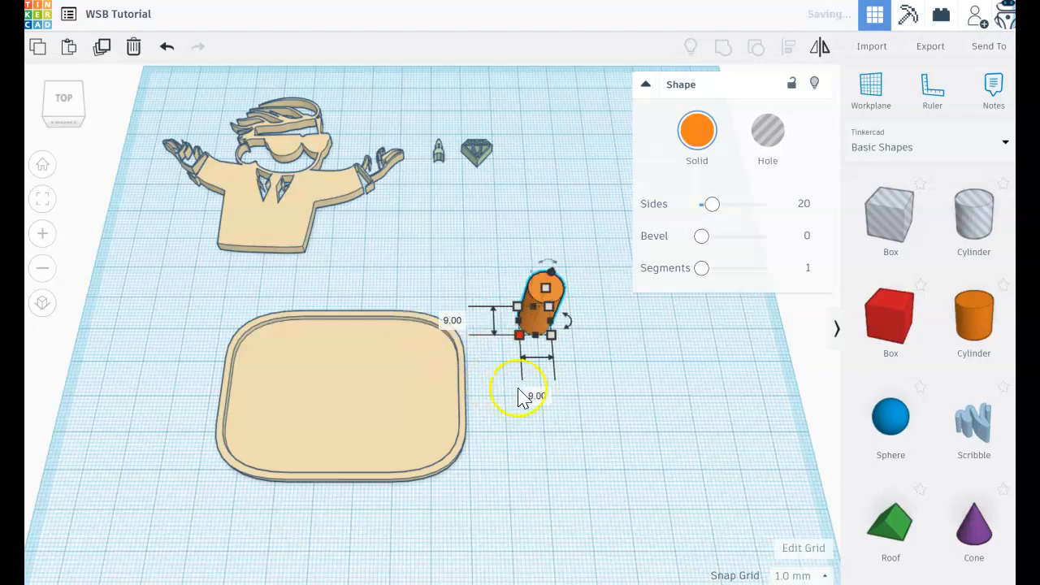
pyautogui.click(608, 305)
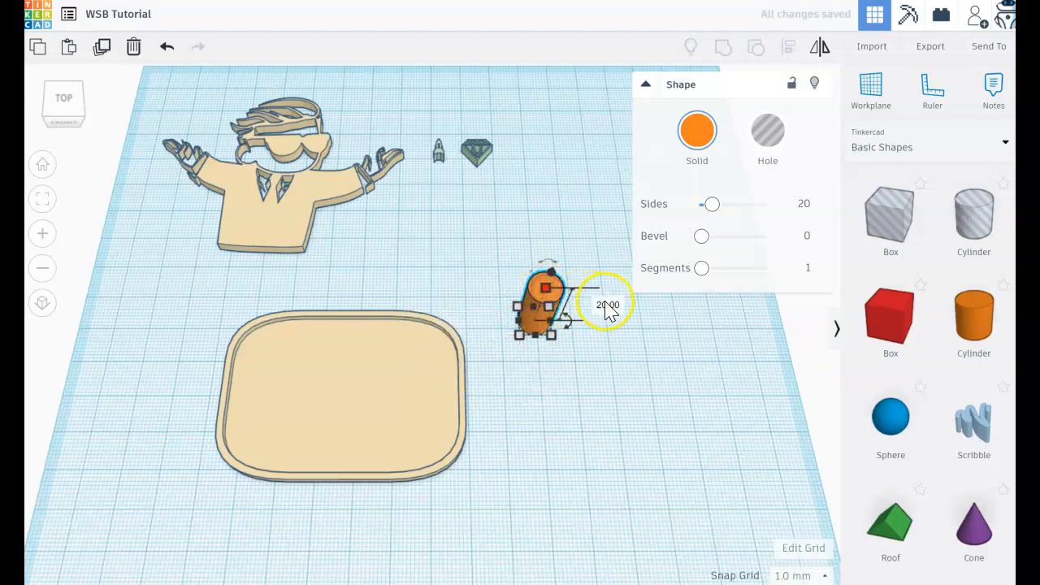
pyautogui.write('3')
pyautogui.press('Return')
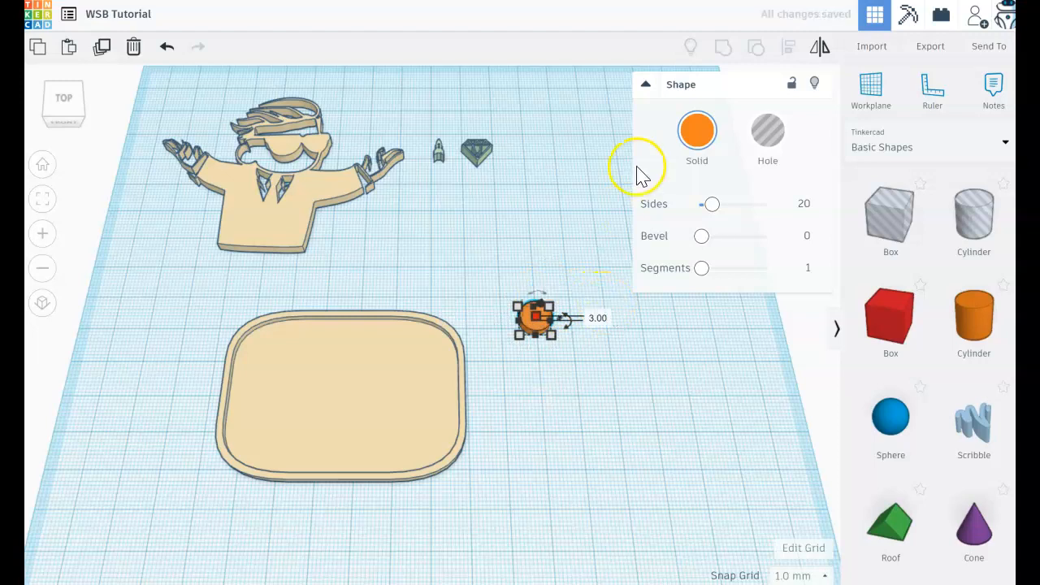
# Recolour the cylinder light green
pyautogui.click(695, 137)
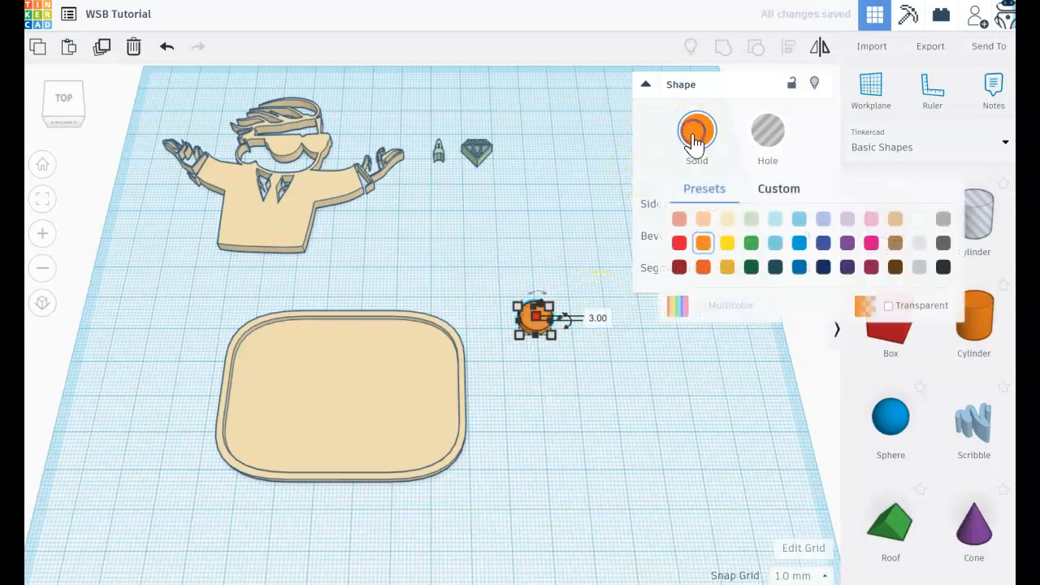
pyautogui.click(751, 219)
pyautogui.click(606, 345)
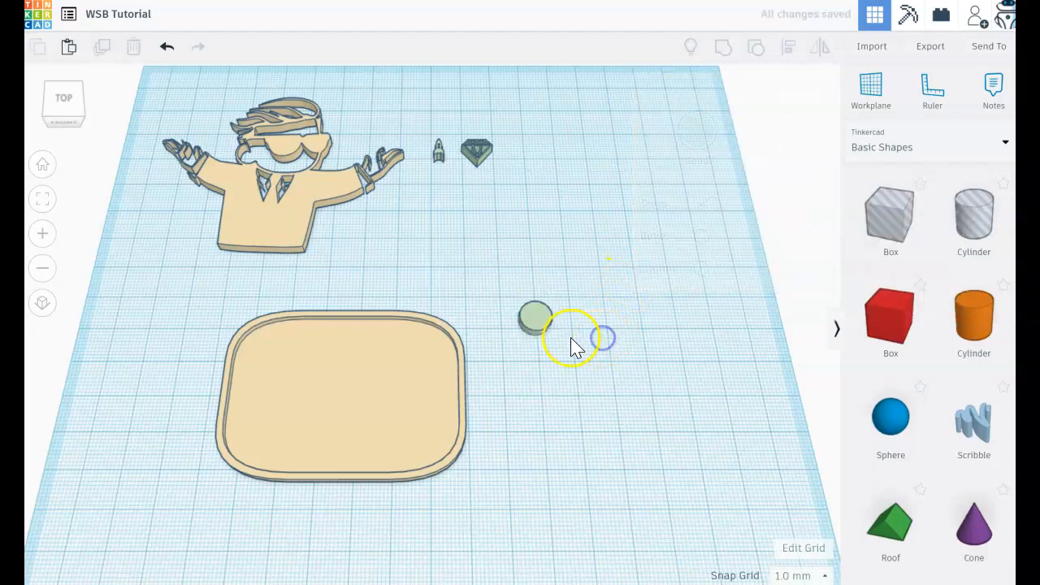
# Paste a copy of the green cylinder, turn it into a hole and place it right of the original
pyautogui.click(536, 314)
pyautogui.moveTo(529, 328); pyautogui.dragTo(449, 331)
pyautogui.click(542, 390)
pyautogui.hotkey('ctrl', 'v')
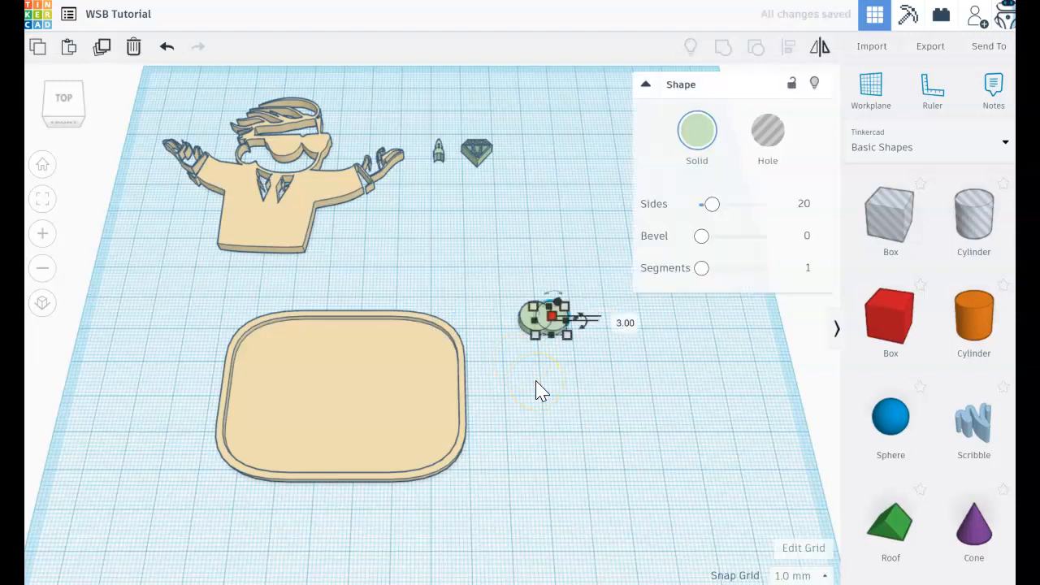
pyautogui.click(777, 132)
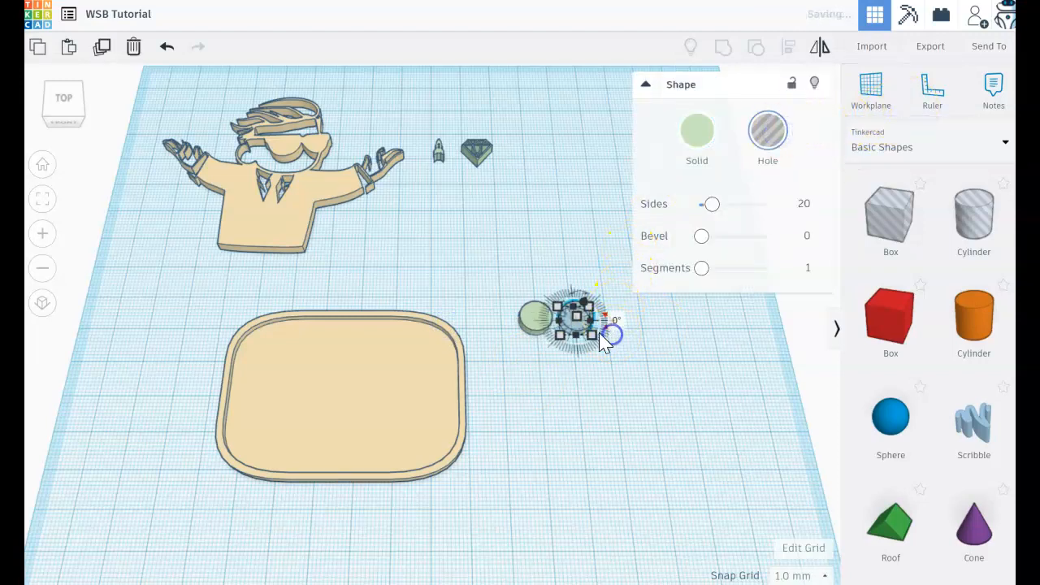
pyautogui.click(603, 366)
# Resize the cylindrical hole to 6 mm by 6 mm
pyautogui.click(576, 318)
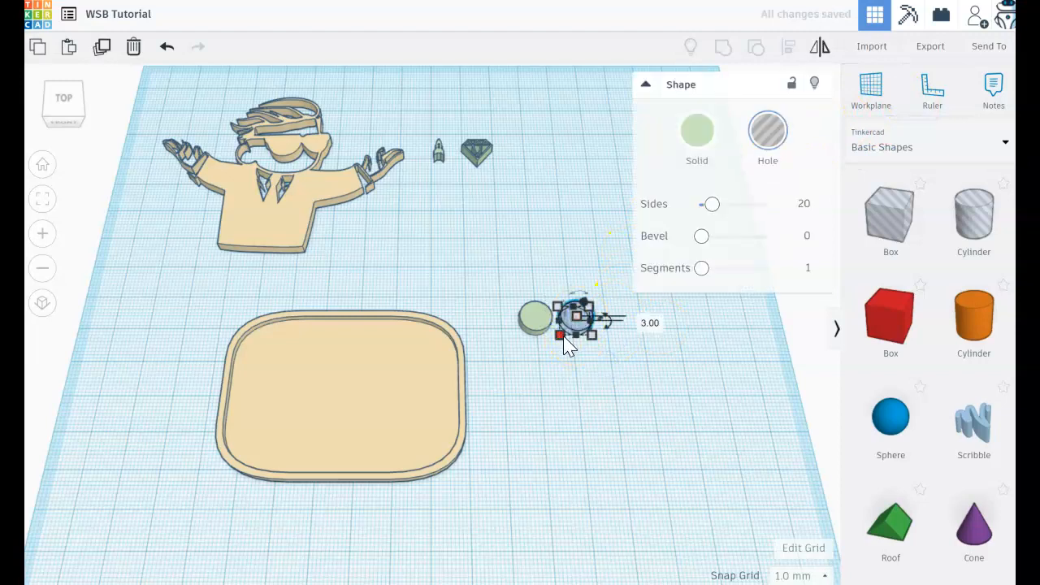
pyautogui.click(496, 320)
pyautogui.write('6')
pyautogui.press('Return')
pyautogui.click(571, 385)
pyautogui.write('6')
pyautogui.press('Return')
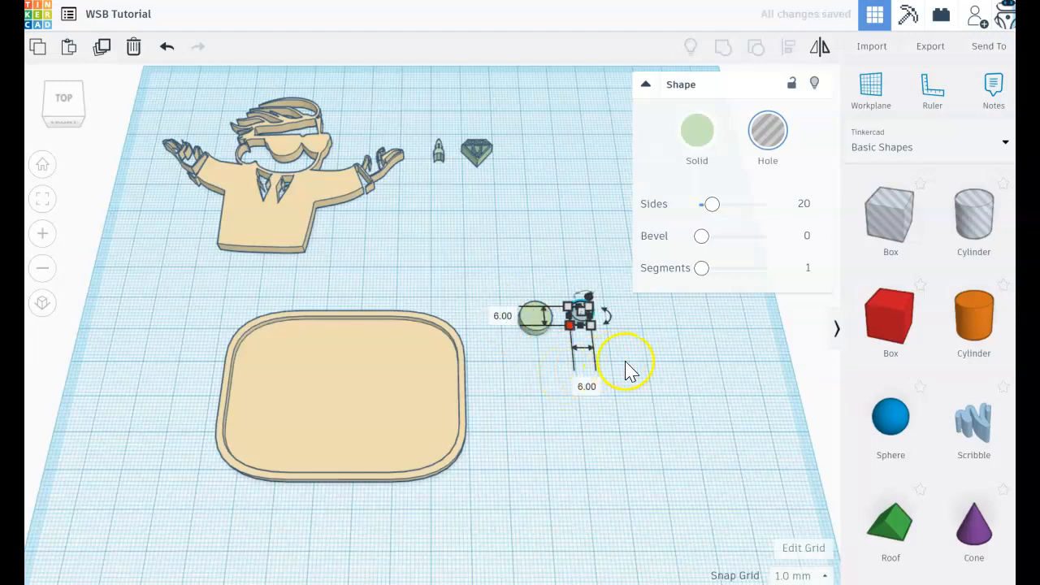
# Centre the cylindrical hole in the green cylinder in both directions and group them into a ring
pyautogui.click(616, 342)
pyautogui.moveTo(616, 346); pyautogui.dragTo(511, 300)
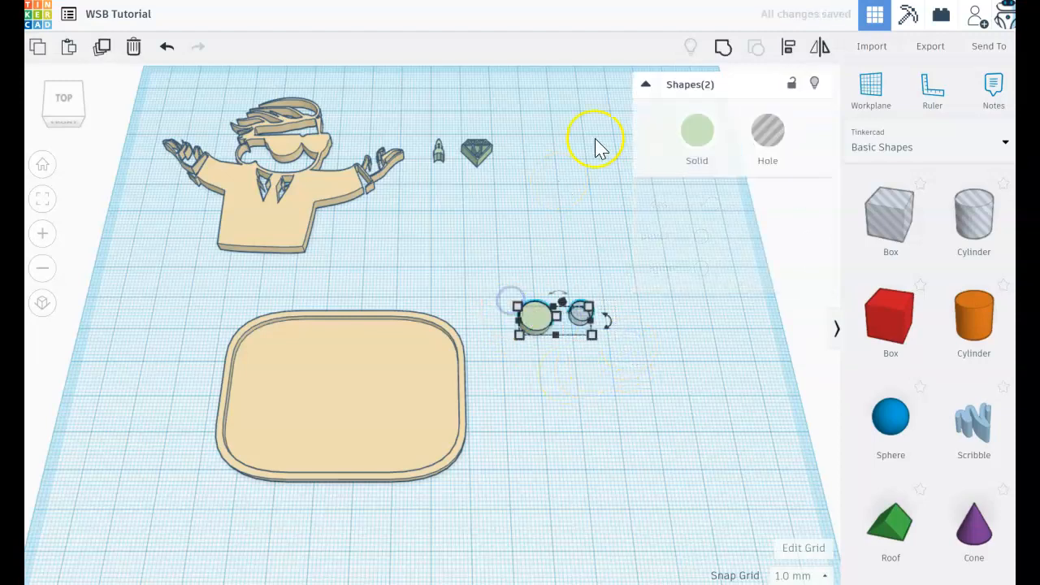
pyautogui.click(789, 49)
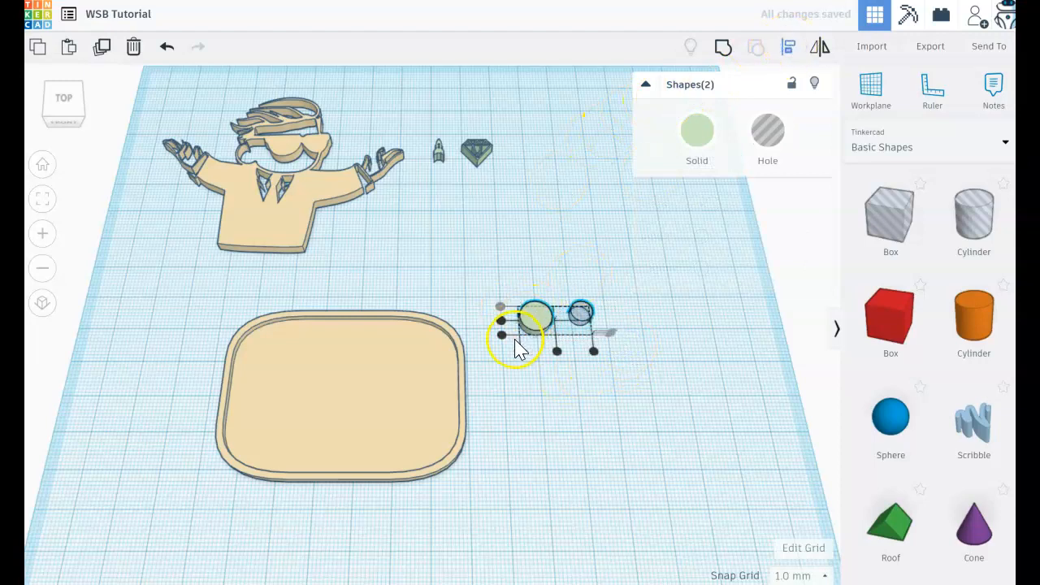
pyautogui.click(501, 320)
pyautogui.click(557, 351)
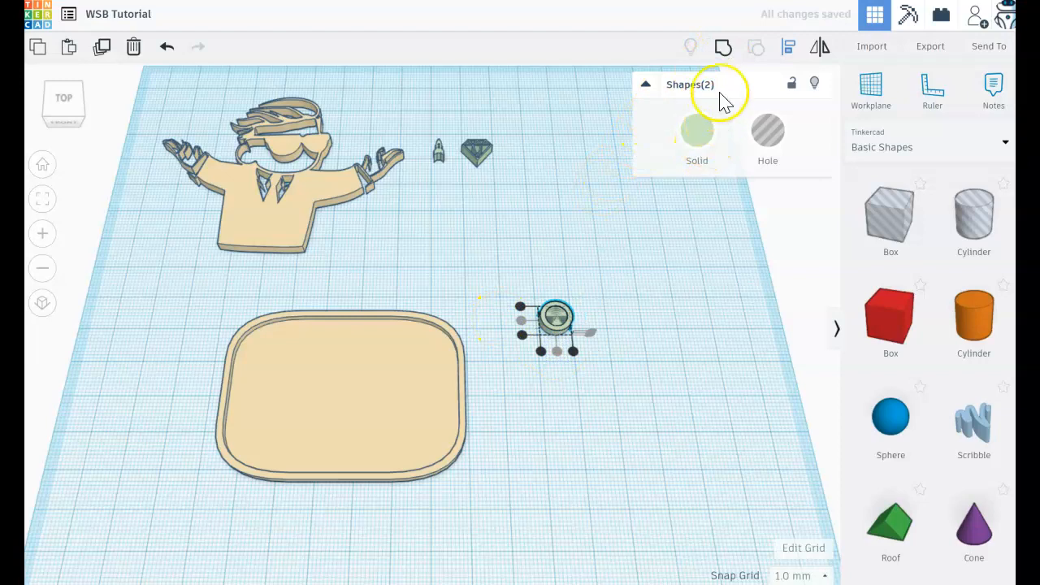
pyautogui.click(723, 50)
pyautogui.click(635, 329)
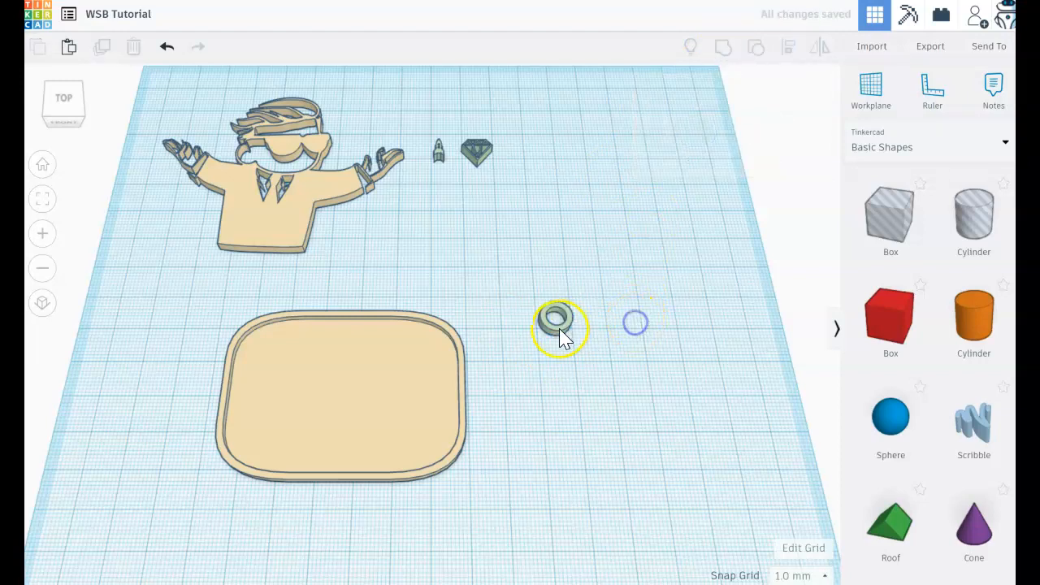
# Move the ring about 32 mm left onto the plate's back right corner and select both shapes together
pyautogui.moveTo(556, 333); pyautogui.dragTo(432, 333)
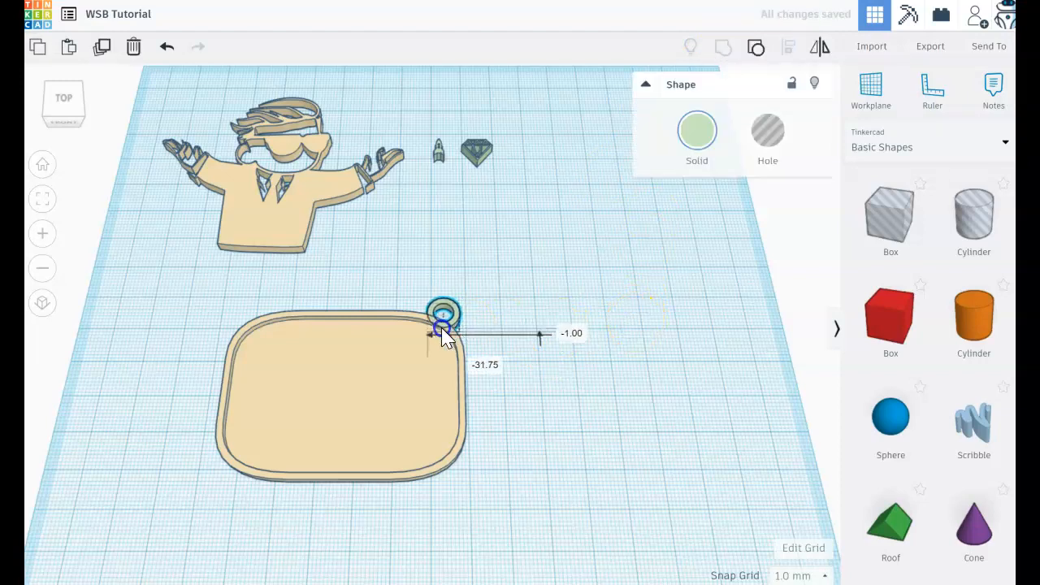
pyautogui.click(587, 424)
pyautogui.moveTo(588, 422); pyautogui.dragTo(528, 501, button='right')
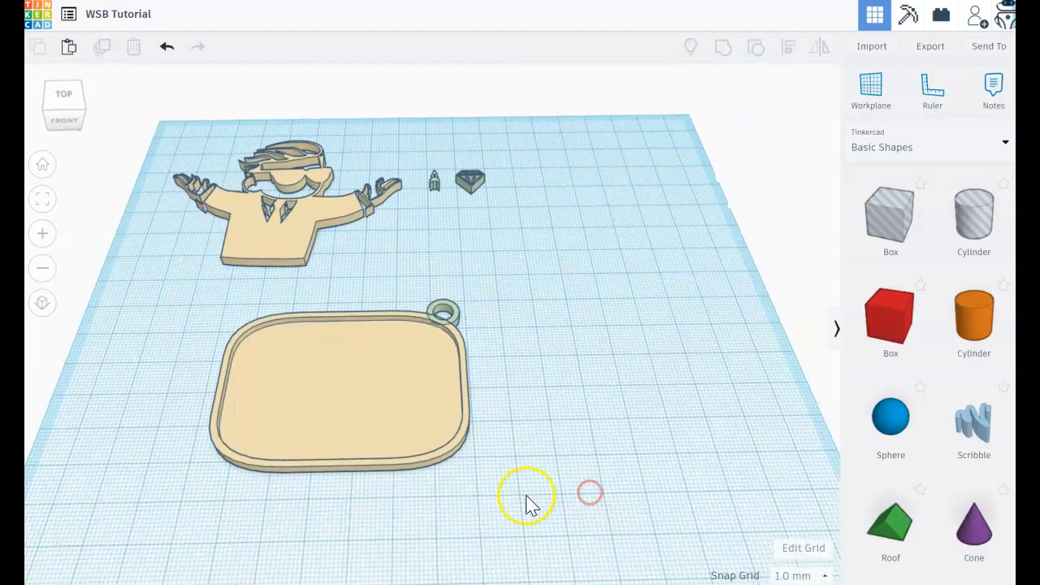
pyautogui.moveTo(509, 482); pyautogui.dragTo(204, 295)
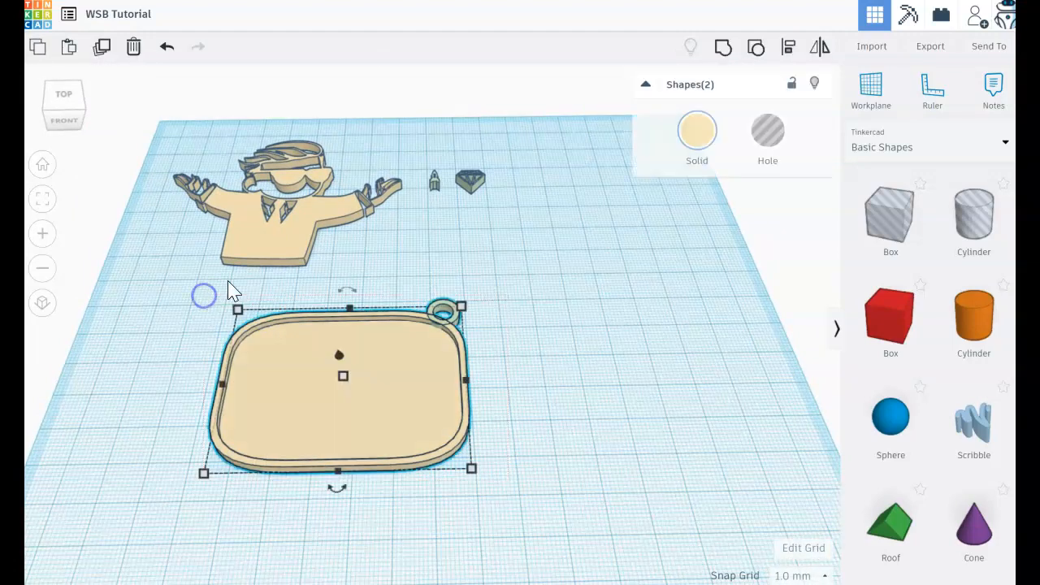
# Group the rounded base plate and the hanging ring into one shape
pyautogui.click(723, 49)
pyautogui.moveTo(390, 371); pyautogui.dragTo(435, 370)
pyautogui.click(666, 370)
pyautogui.moveTo(661, 381)
pyautogui.mouseDown(button='right')
pyautogui.moveTo(659, 391)
pyautogui.moveTo(666, 384)
pyautogui.mouseUp(button='right')
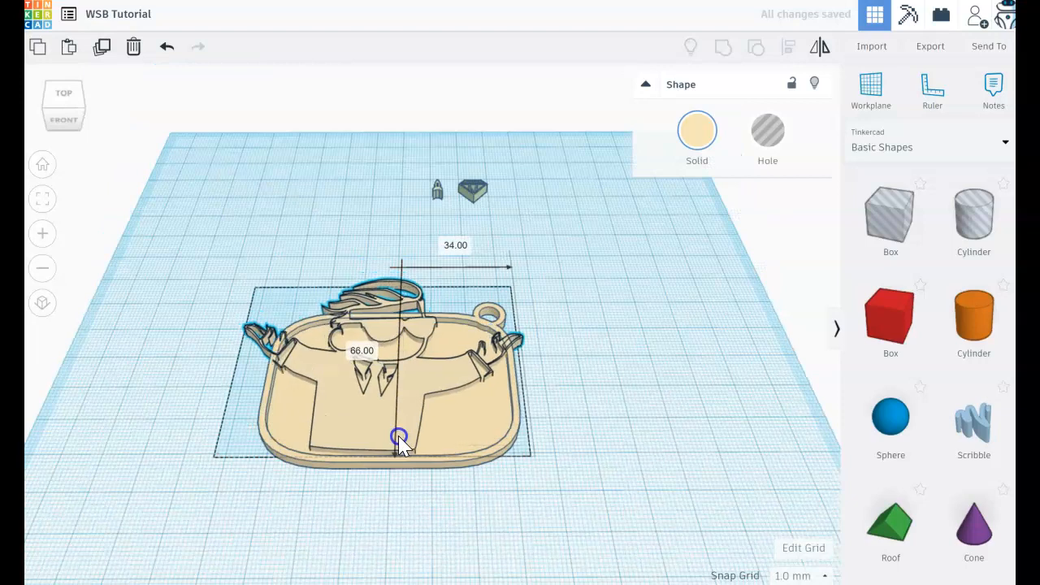
# Move the figure onto the base plate and scale it down to fit centrally inside the recess
pyautogui.moveTo(400, 436); pyautogui.dragTo(414, 434)
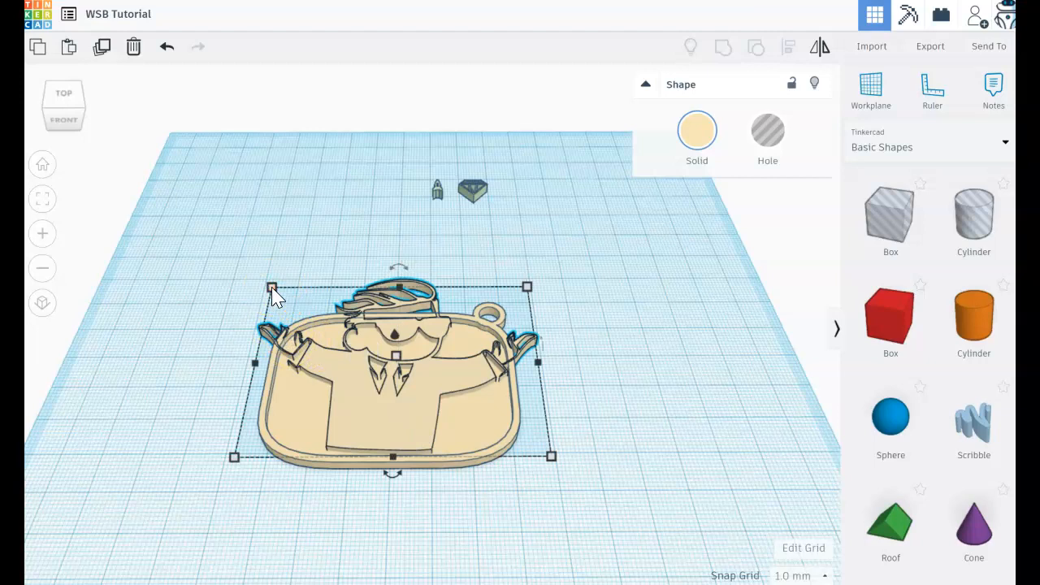
pyautogui.moveTo(272, 288); pyautogui.dragTo(348, 339)
pyautogui.moveTo(420, 428); pyautogui.dragTo(371, 428)
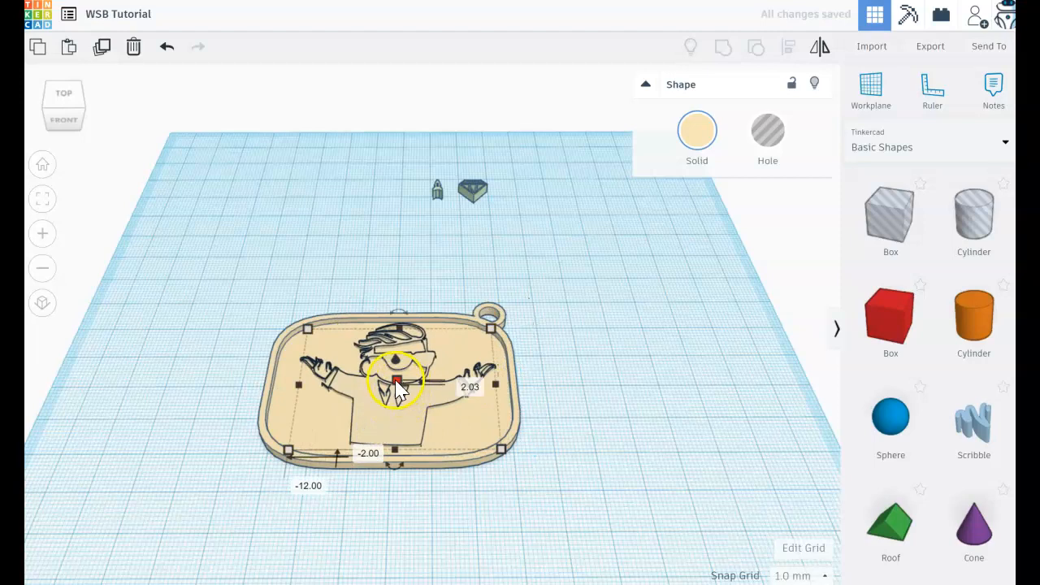
# Set the figure's height to 3 mm
pyautogui.click(398, 380)
pyautogui.click(461, 383)
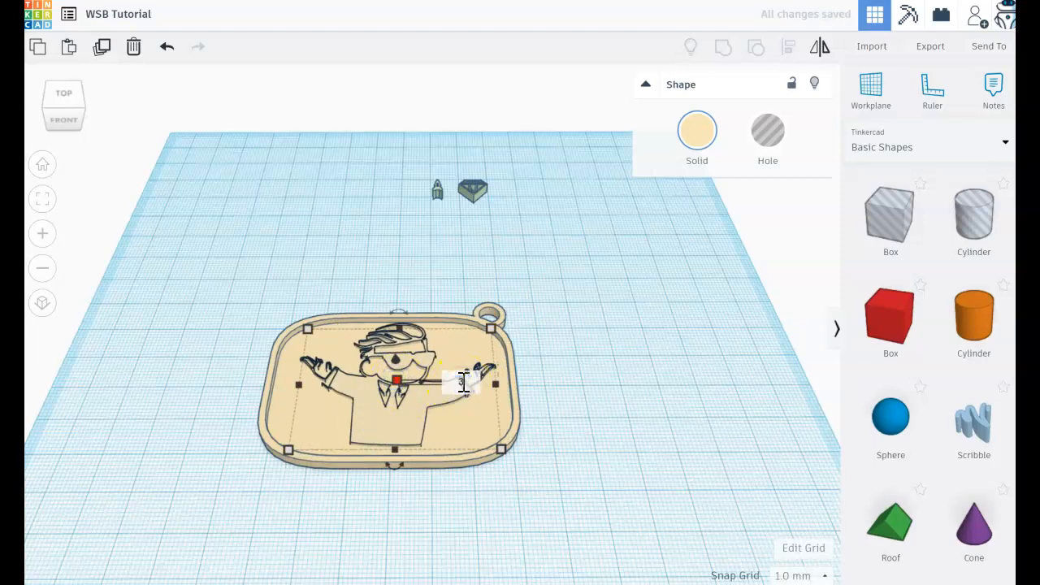
pyautogui.write('3')
pyautogui.click(466, 382)
pyautogui.click(569, 390)
pyautogui.moveTo(579, 422)
pyautogui.mouseDown(button='right')
pyautogui.moveTo(585, 448)
pyautogui.moveTo(574, 424)
pyautogui.mouseUp(button='right')
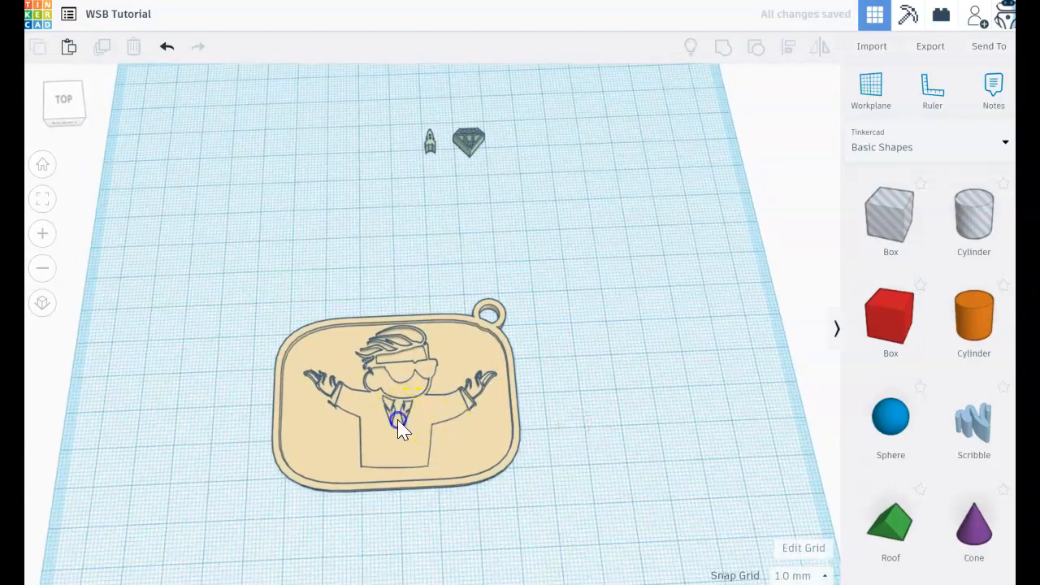
# Recolour the figure with the pale green preset so it contrasts with the plate
pyautogui.click(399, 424)
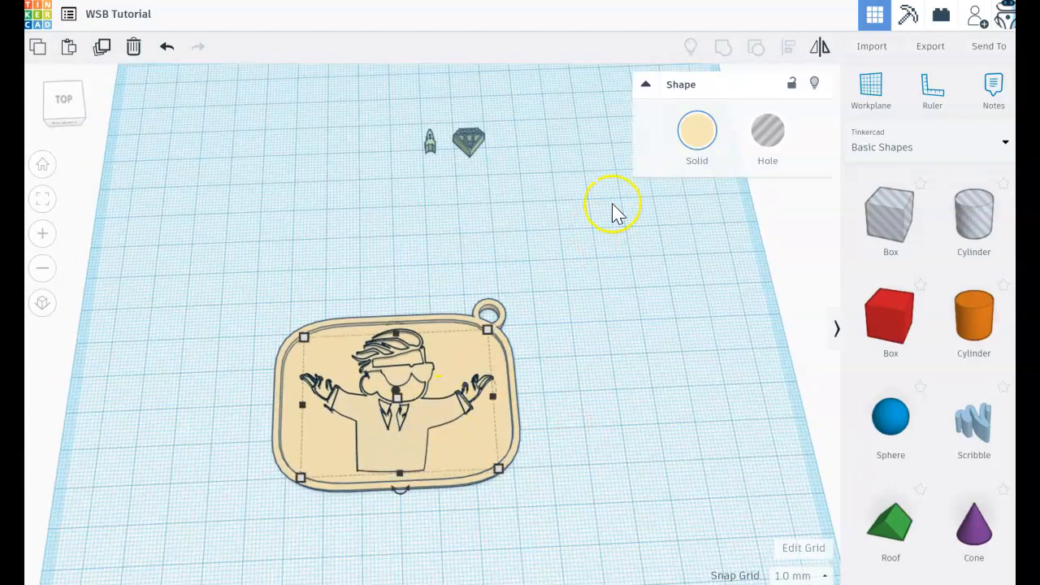
pyautogui.click(700, 120)
pyautogui.click(751, 216)
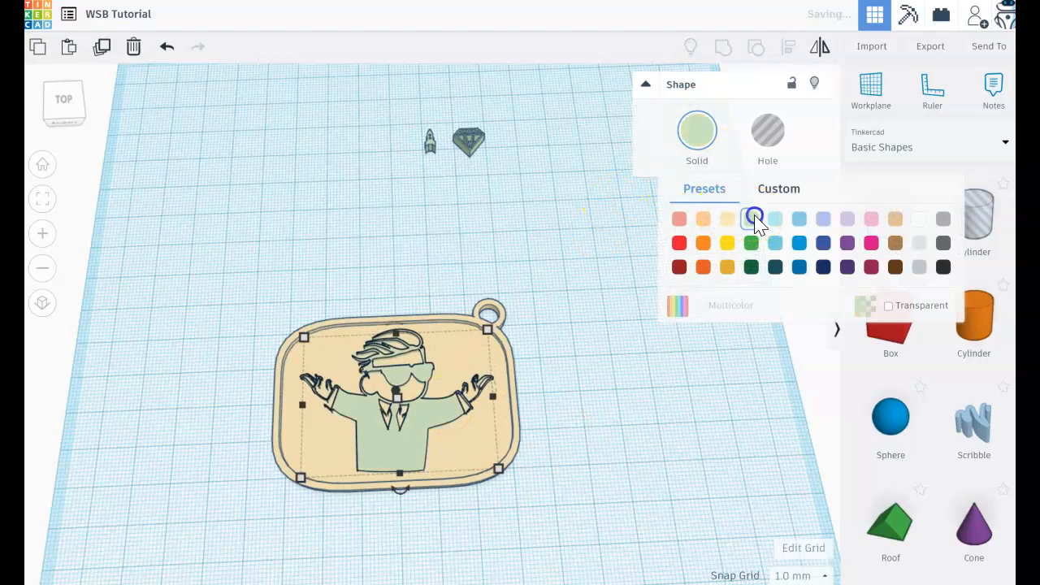
pyautogui.rightClick(642, 380)
pyautogui.moveTo(642, 380)
pyautogui.mouseDown(button='right')
pyautogui.moveTo(617, 279)
pyautogui.moveTo(638, 384)
pyautogui.mouseUp(button='right')
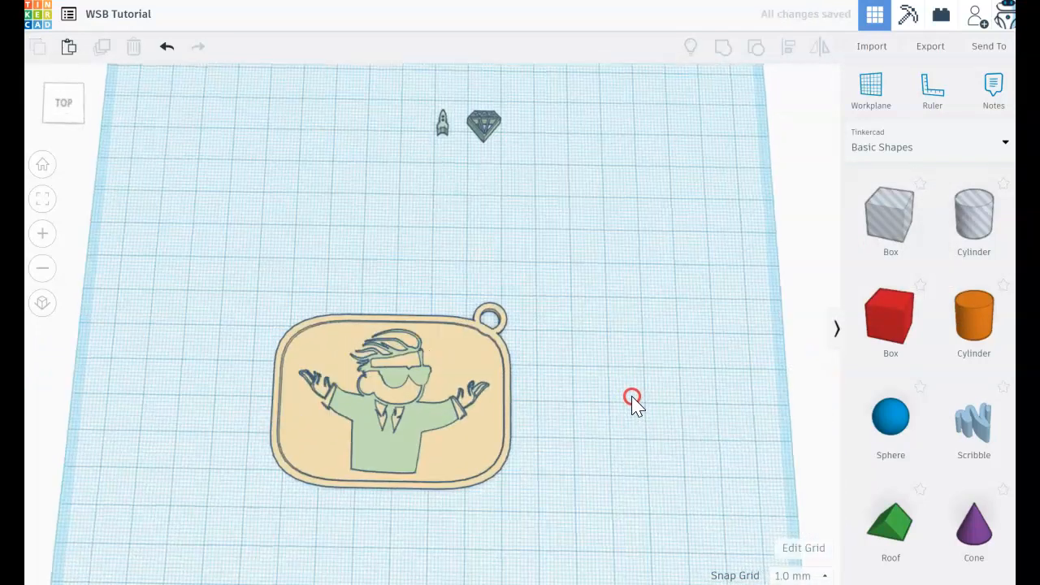
pyautogui.moveTo(632, 402); pyautogui.dragTo(632, 373, button='right')
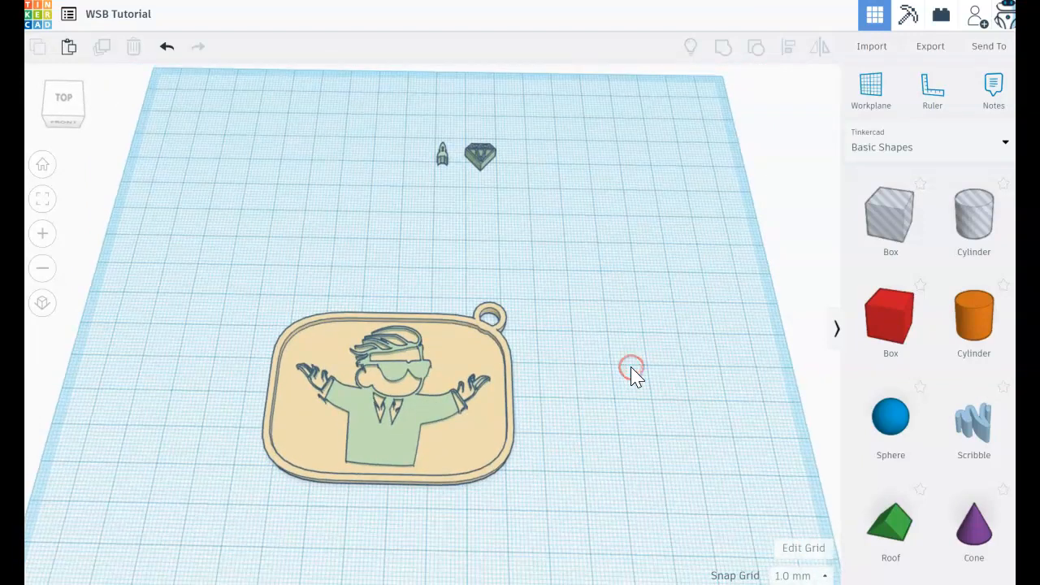
# Move the diamond onto the plate, just above the figure's raised hand on the side away from the ring
pyautogui.click(480, 156)
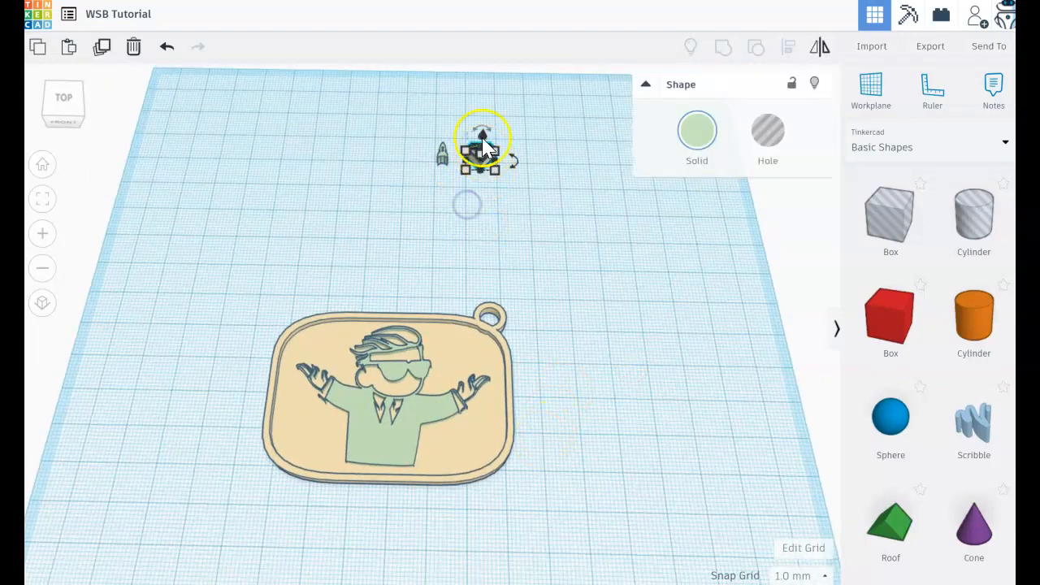
pyautogui.click(495, 235)
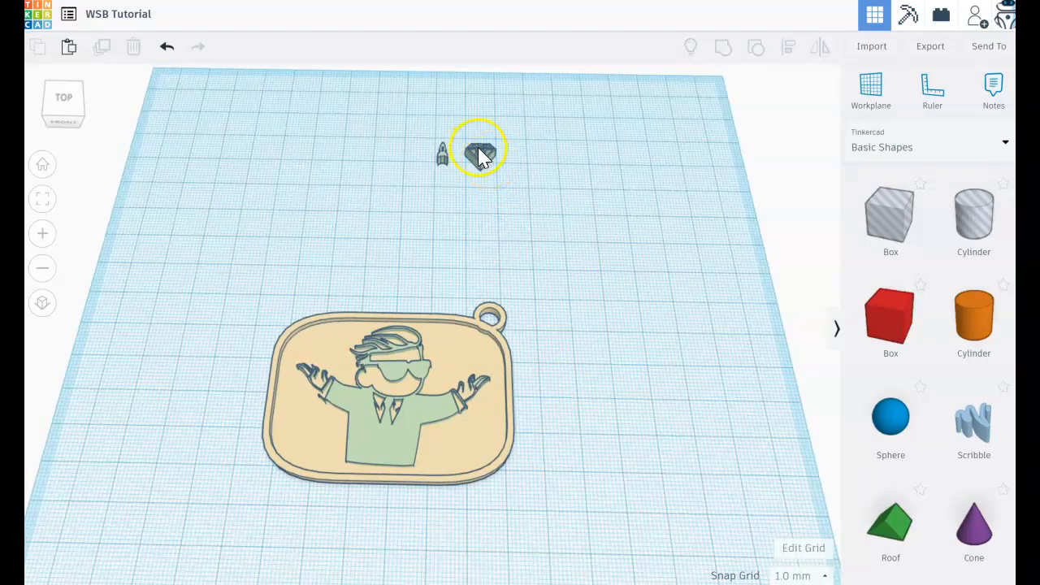
pyautogui.moveTo(480, 156); pyautogui.dragTo(319, 341)
pyautogui.click(541, 360)
pyautogui.moveTo(536, 369)
pyautogui.mouseDown(button='right')
pyautogui.moveTo(526, 399)
pyautogui.moveTo(526, 380)
pyautogui.mouseUp(button='right')
pyautogui.click(316, 351)
pyautogui.moveTo(260, 374); pyautogui.dragTo(264, 375, button='right')
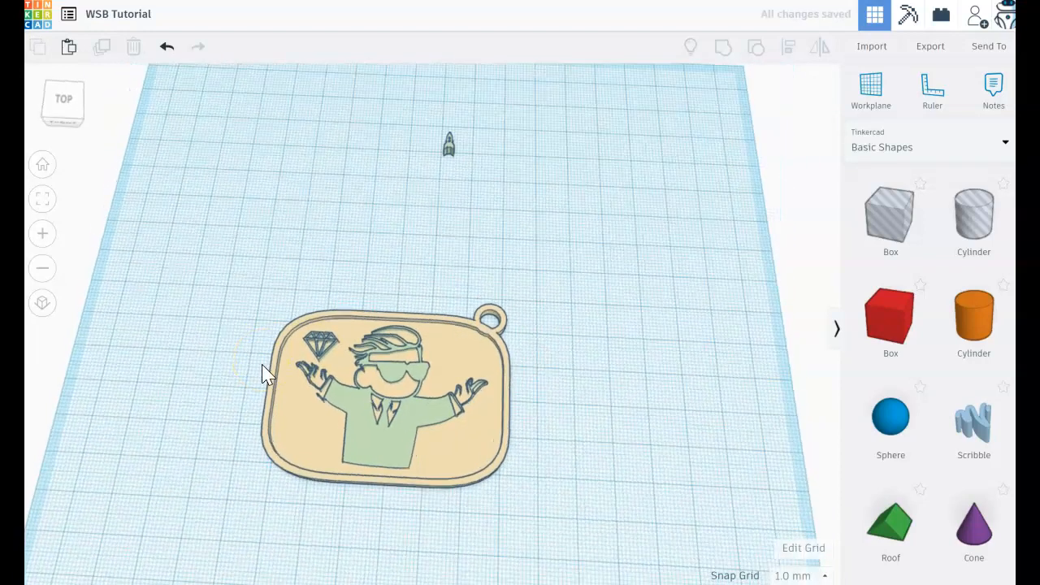
pyautogui.click(318, 347)
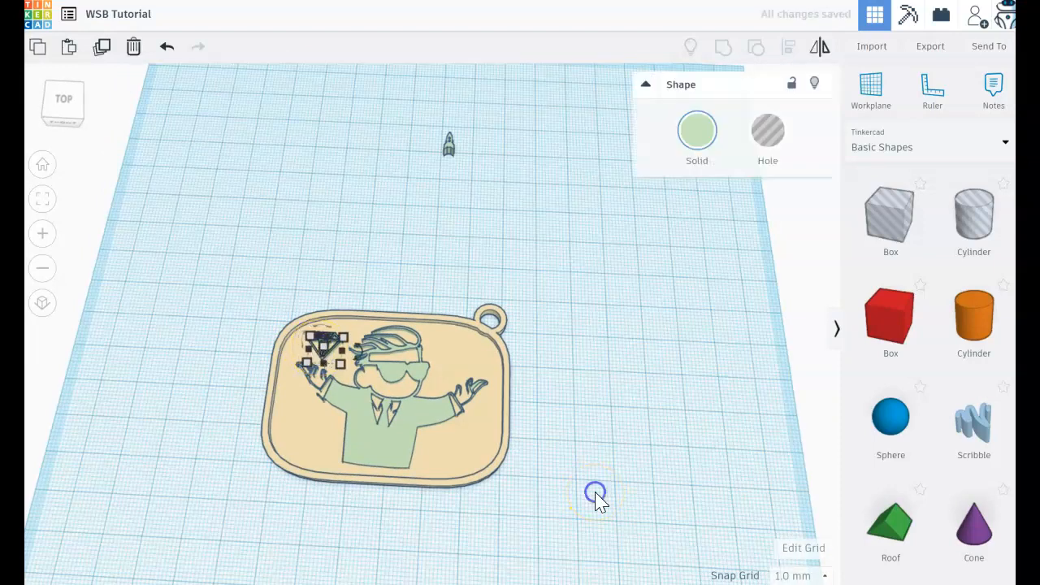
pyautogui.click(579, 512)
pyautogui.moveTo(606, 571); pyautogui.dragTo(571, 485, button='right')
pyautogui.click(329, 365)
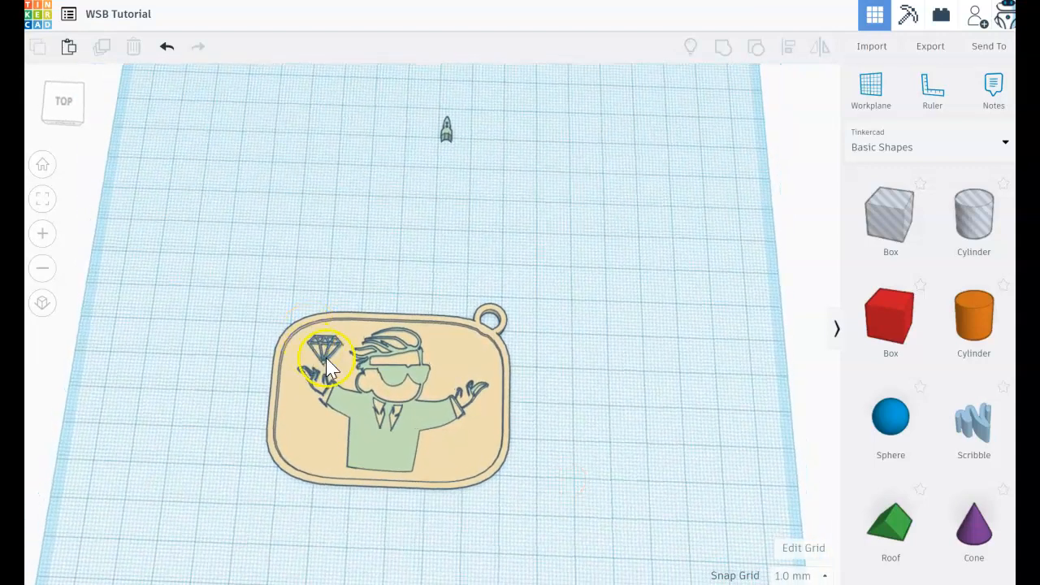
pyautogui.click(327, 348)
pyautogui.click(235, 350)
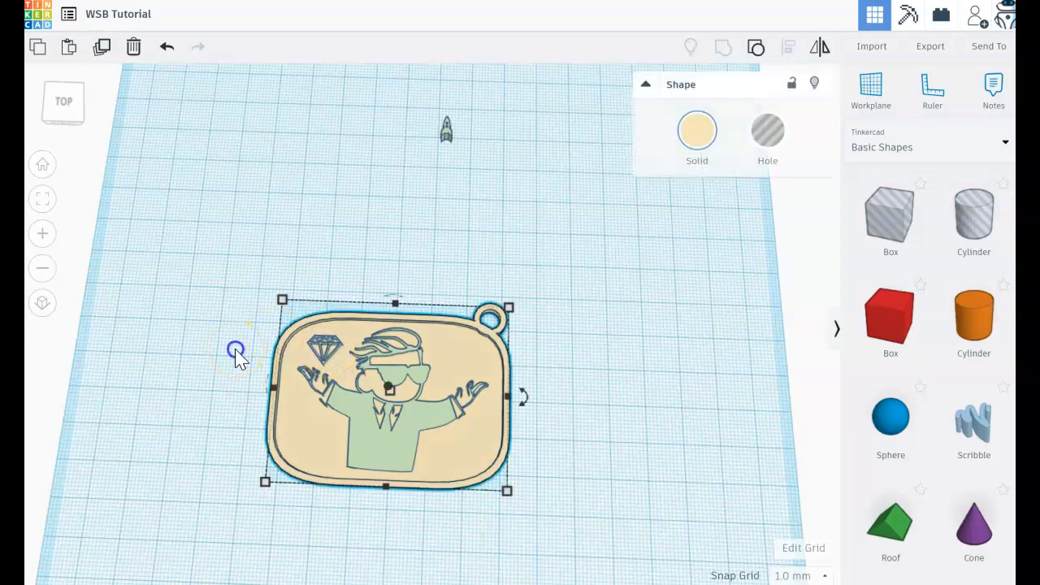
# Duplicate the diamond and move the copy straight across to above the figure's other hand, near the ring
pyautogui.click(318, 348)
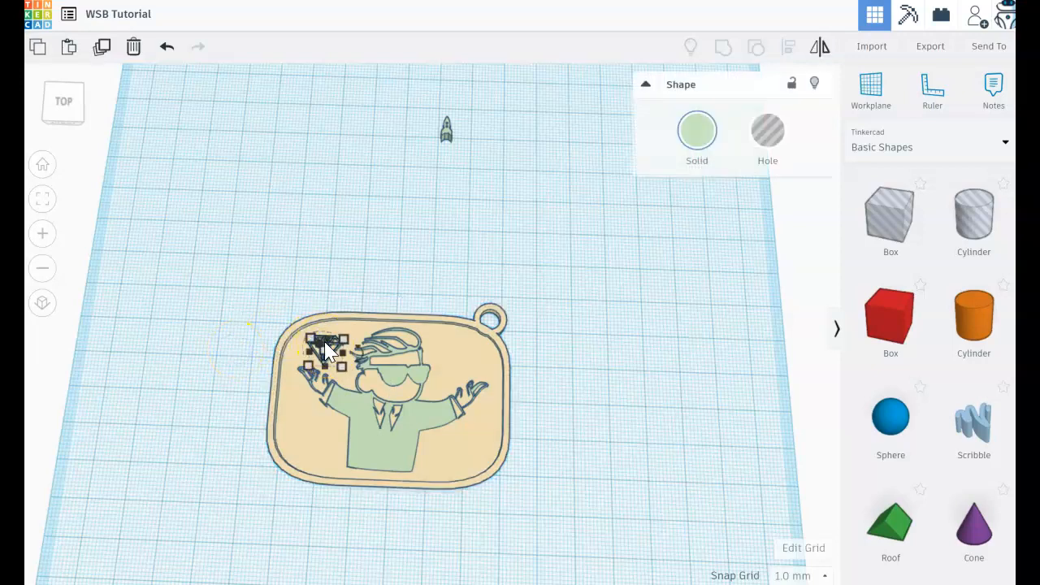
pyautogui.hotkey('ctrl', 'd')
pyautogui.press('Right')
pyautogui.press('Right')
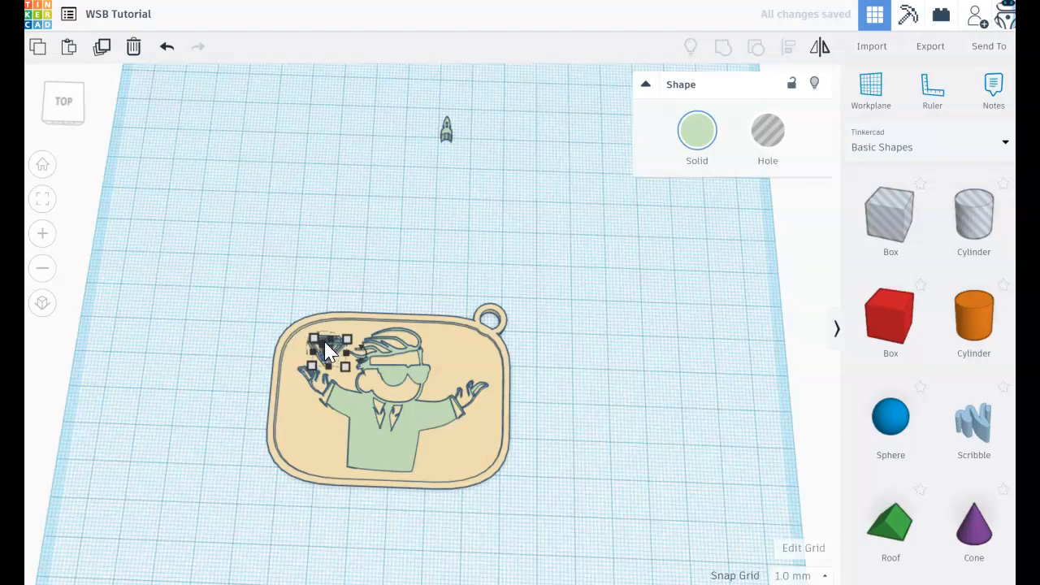
pyautogui.press('Right')
pyautogui.press('Right')
pyautogui.press('Right')
pyautogui.press('Right')
pyautogui.press('Right')
pyautogui.press('Right')
pyautogui.press('Right')
pyautogui.press('Right')
pyautogui.press('Right')
pyautogui.press('Right')
pyautogui.press('Right')
pyautogui.press('Right')
pyautogui.press('Right')
pyautogui.press('Right')
pyautogui.press('Right')
pyautogui.press('Right')
pyautogui.press('Right')
pyautogui.press('Right')
pyautogui.press('Right')
pyautogui.press('Right')
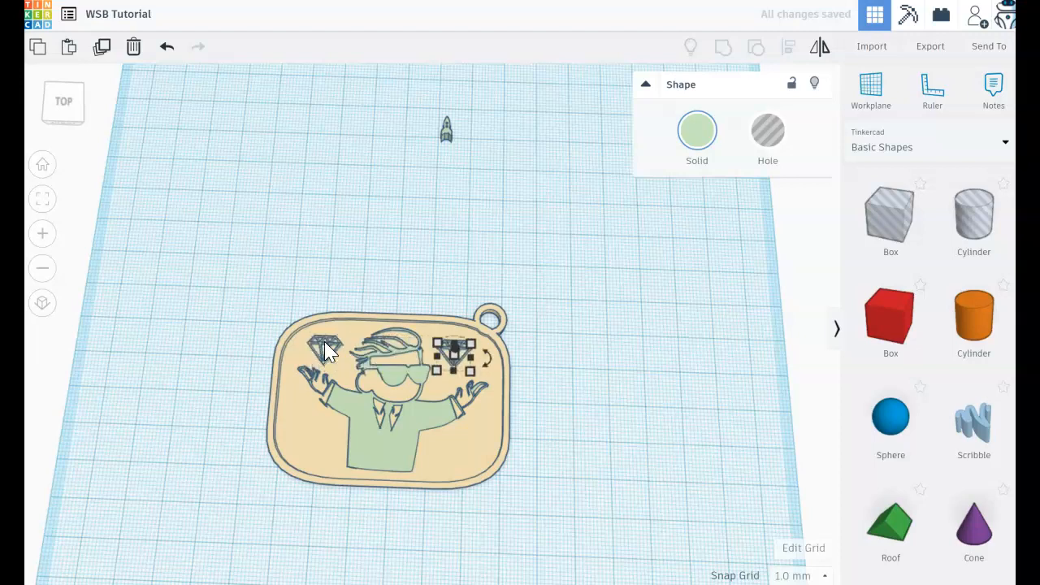
pyautogui.press('Right')
pyautogui.press('Right')
pyautogui.press('Right')
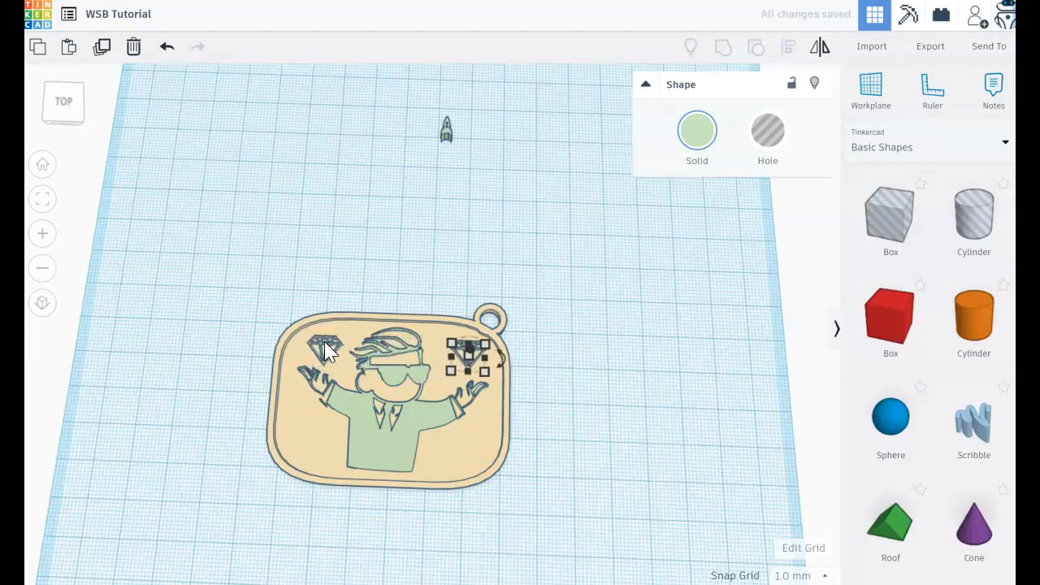
pyautogui.click(580, 395)
pyautogui.moveTo(581, 395)
pyautogui.mouseDown(button='right')
pyautogui.moveTo(586, 424)
pyautogui.moveTo(592, 411)
pyautogui.mouseUp(button='right')
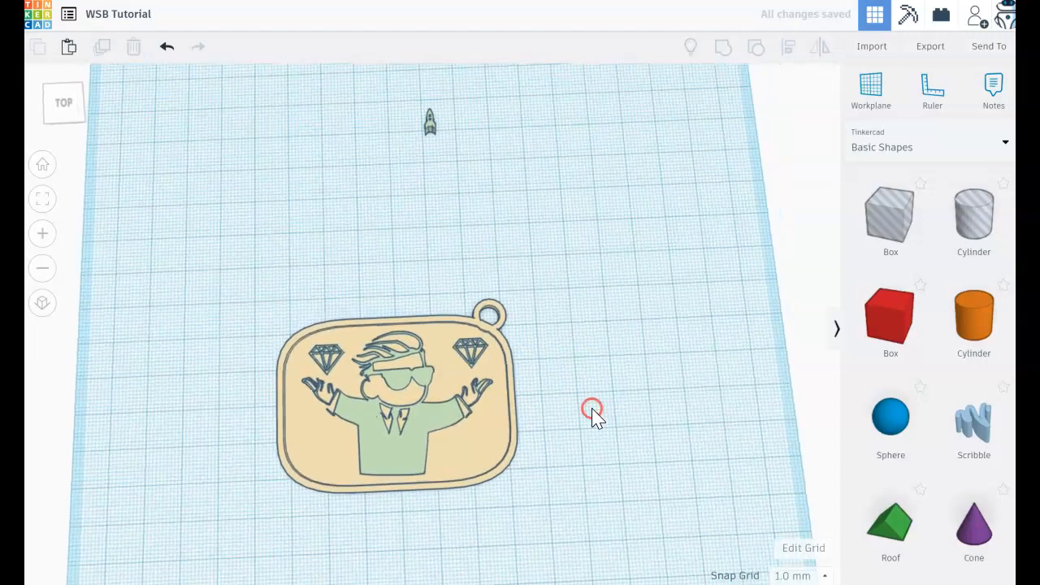
# Nudge the diamond near the ring slightly left and toward the hand below it
pyautogui.click(477, 358)
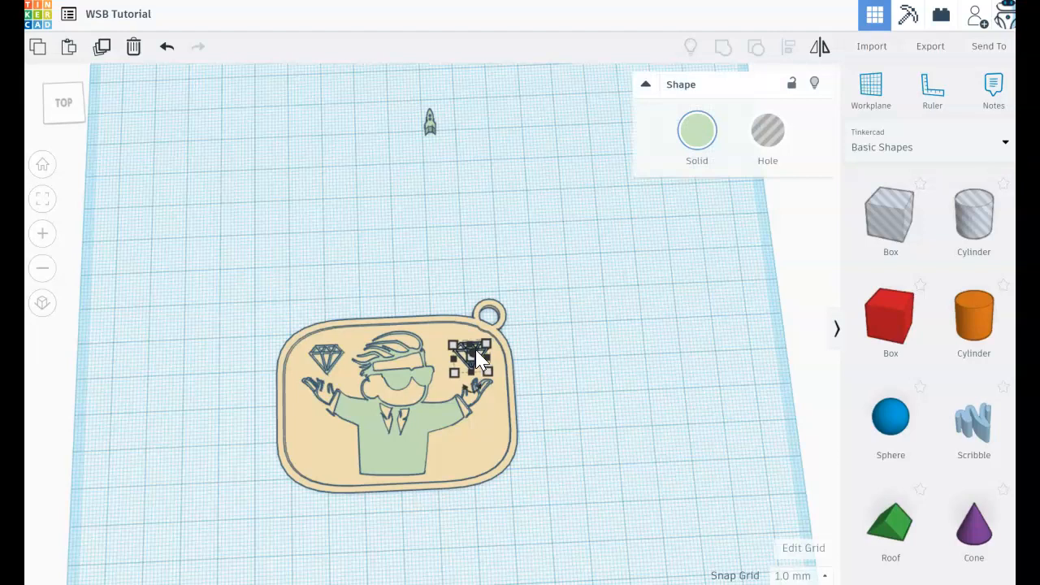
pyautogui.click(529, 404)
pyautogui.moveTo(552, 390)
pyautogui.mouseDown(button='right')
pyautogui.moveTo(543, 344)
pyautogui.moveTo(550, 407)
pyautogui.moveTo(550, 398)
pyautogui.mouseUp(button='right')
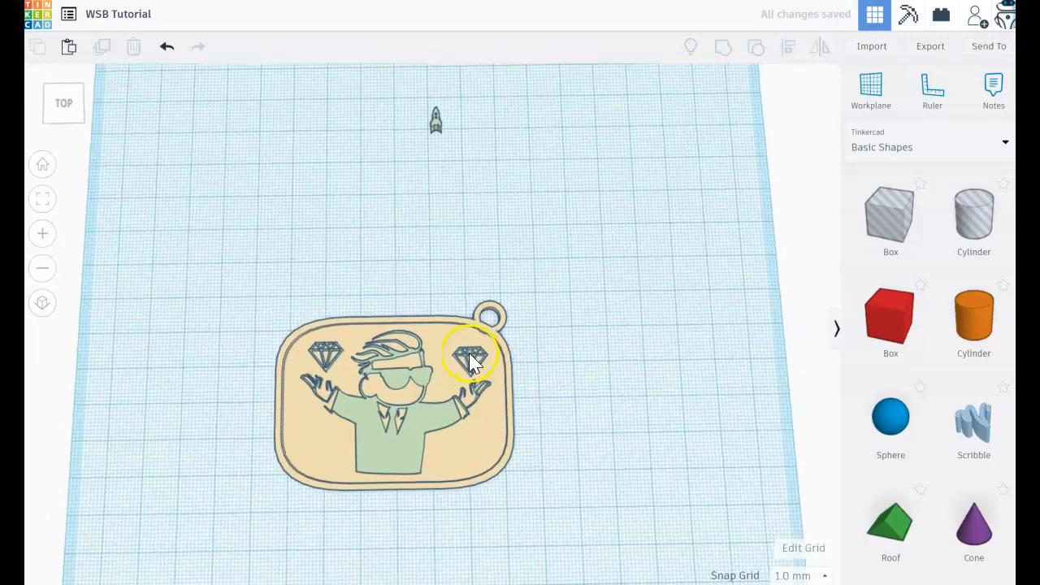
pyautogui.click(469, 356)
pyautogui.click(594, 425)
pyautogui.click(473, 365)
pyautogui.press('Left')
pyautogui.press('Down')
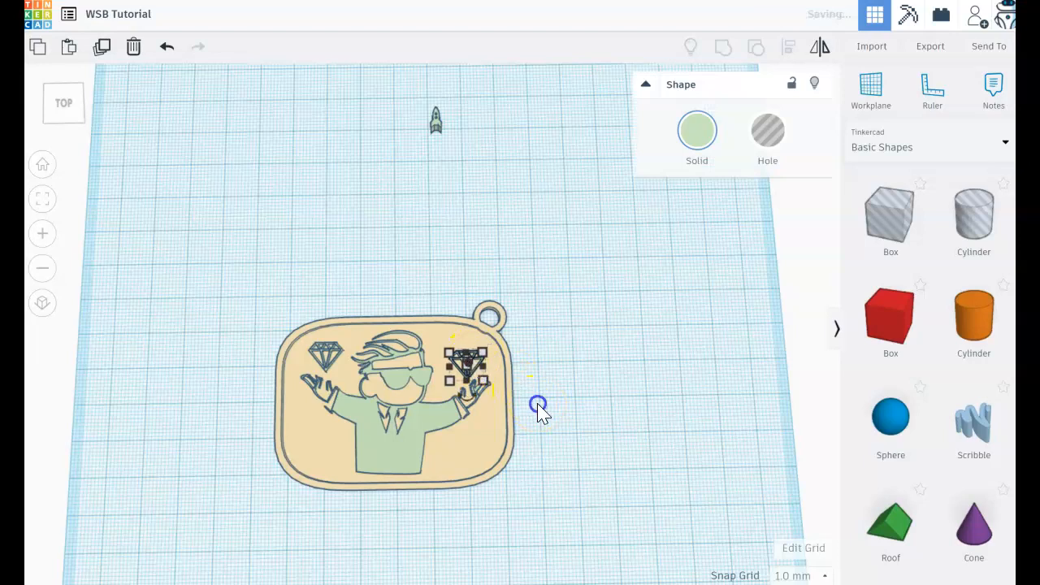
pyautogui.click(538, 405)
pyautogui.moveTo(538, 405)
pyautogui.mouseDown(button='right')
pyautogui.moveTo(533, 385)
pyautogui.moveTo(540, 394)
pyautogui.mouseUp(button='right')
# Nudge the diamond on the side away from the ring slightly down toward the figure's hand
pyautogui.click(329, 345)
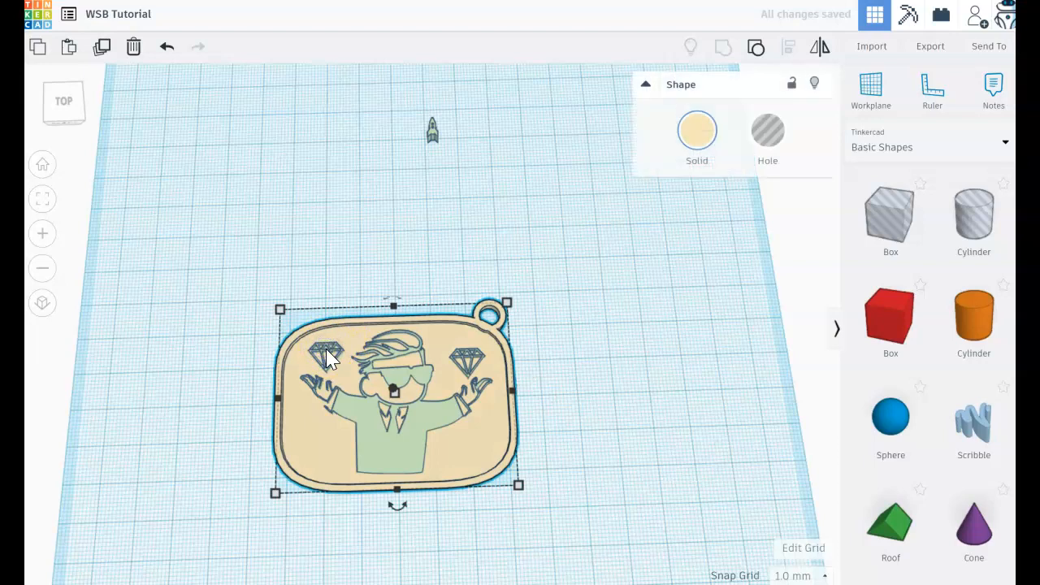
pyautogui.click(323, 354)
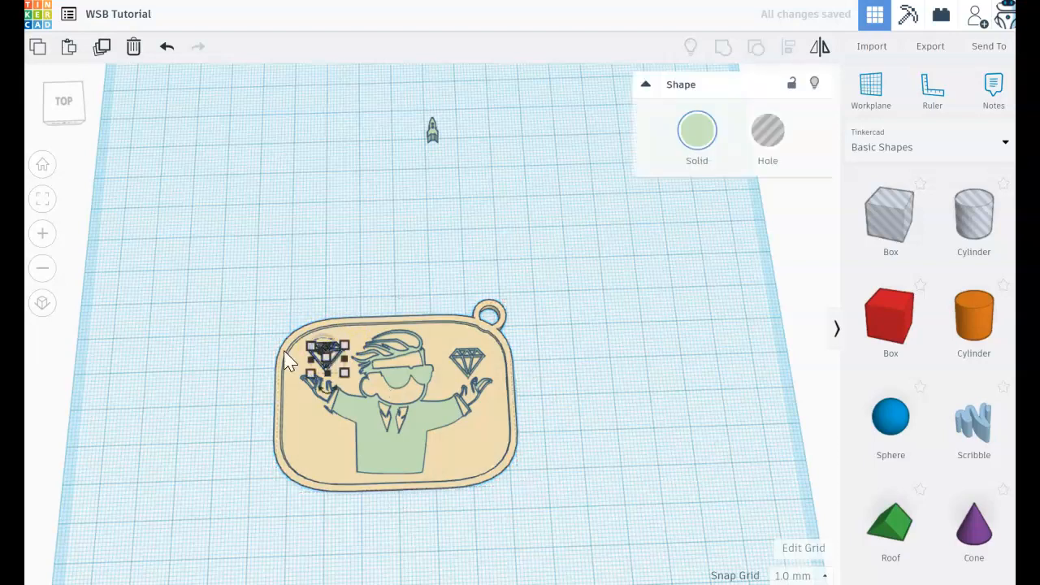
pyautogui.press('Down')
pyautogui.click(195, 384)
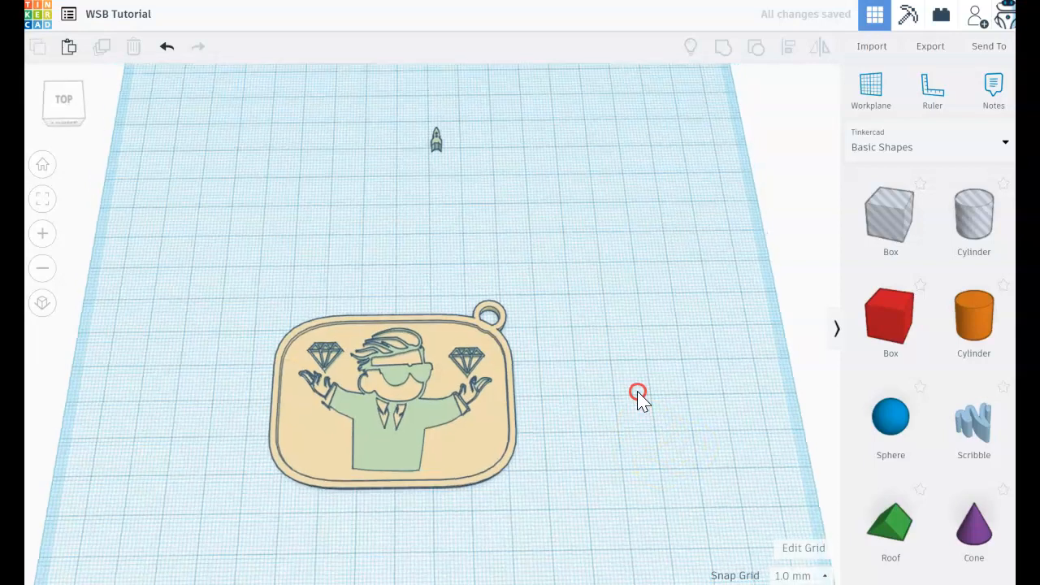
# Move the rocket onto the plate, into the empty area left of the figure's torso below the raised arm
pyautogui.moveTo(639, 395); pyautogui.dragTo(435, 162, button='right')
pyautogui.click(438, 167)
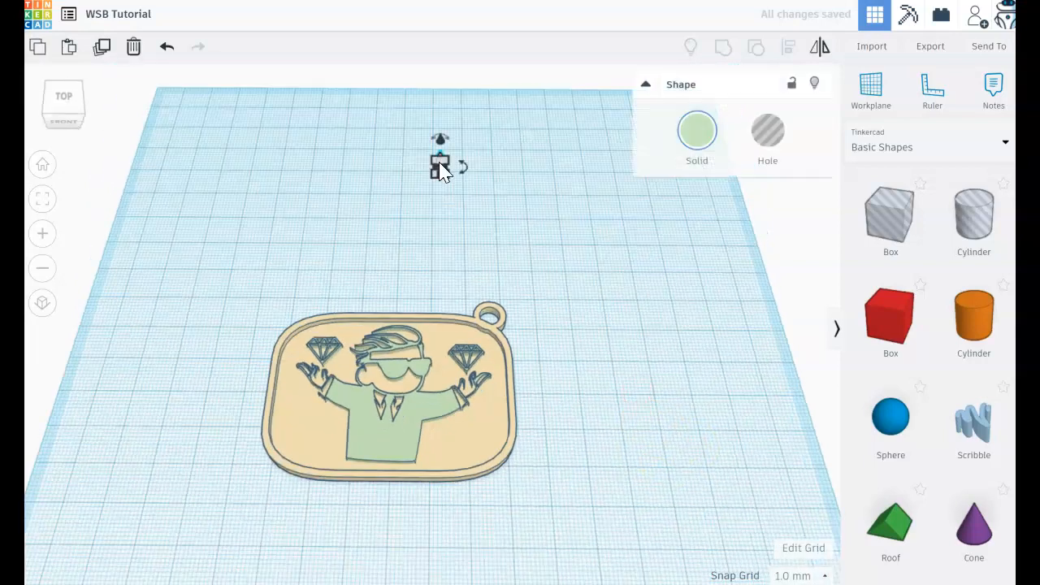
pyautogui.press('Down')
pyautogui.press('Down')
pyautogui.press('Down')
pyautogui.press('Down')
pyautogui.press('Down')
pyautogui.press('Down')
pyautogui.press('Down')
pyautogui.press('Down')
pyautogui.press('Down')
pyautogui.press('Down')
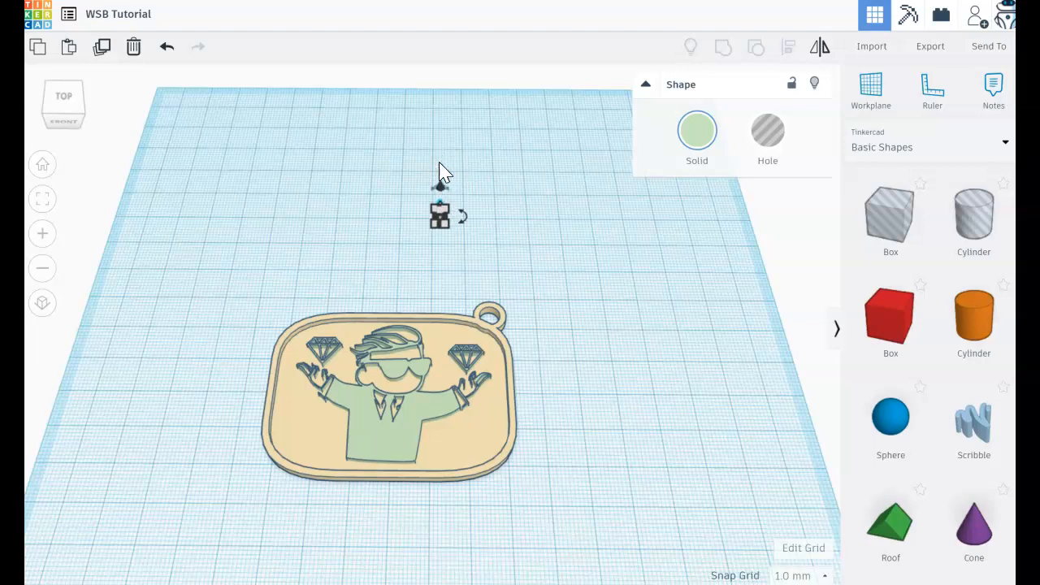
pyautogui.press('Down')
pyautogui.press('Down')
pyautogui.press('Down')
pyautogui.press('Down')
pyautogui.press('Down')
pyautogui.press('Down')
pyautogui.press('Down')
pyautogui.press('Down')
pyautogui.press('Down')
pyautogui.press('Down')
pyautogui.press('Down')
pyautogui.press('Down')
pyautogui.press('Down')
pyautogui.press('Down')
pyautogui.press('Down')
pyautogui.press('Down')
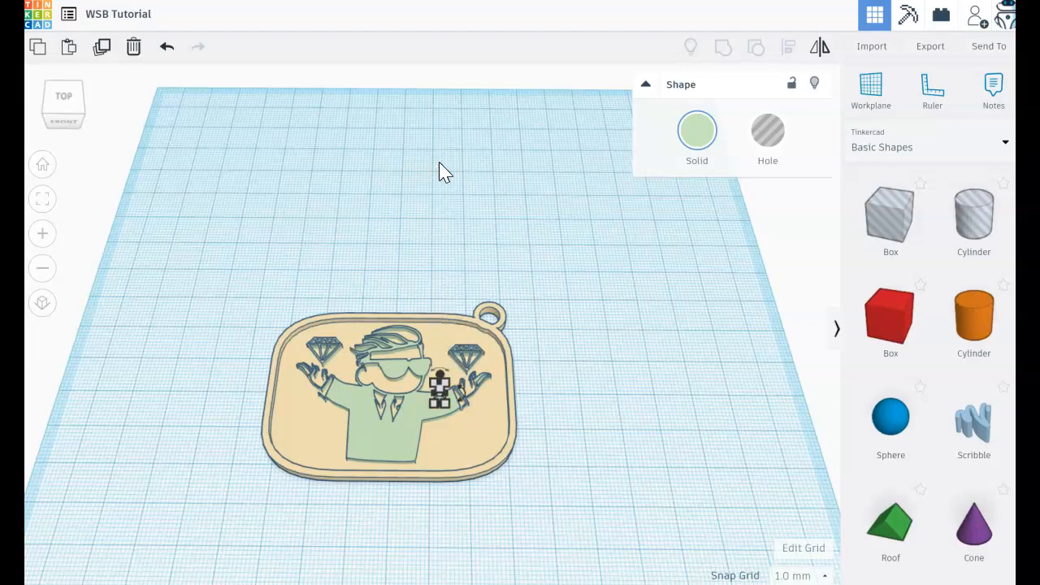
pyautogui.press('Left')
pyautogui.press('Left')
pyautogui.press('Left')
pyautogui.press('Left')
pyautogui.press('Left')
pyautogui.press('Left')
pyautogui.press('Left')
pyautogui.press('Left')
pyautogui.press('Left')
pyautogui.press('Left')
pyautogui.press('Left')
pyautogui.press('Left')
pyautogui.press('Left')
pyautogui.press('Left')
pyautogui.press('Left')
pyautogui.press('Left')
pyautogui.press('Up')
pyautogui.press('Up')
pyautogui.press('Down')
pyautogui.press('Down')
pyautogui.click(333, 496)
pyautogui.moveTo(333, 497); pyautogui.dragTo(332, 488, button='right')
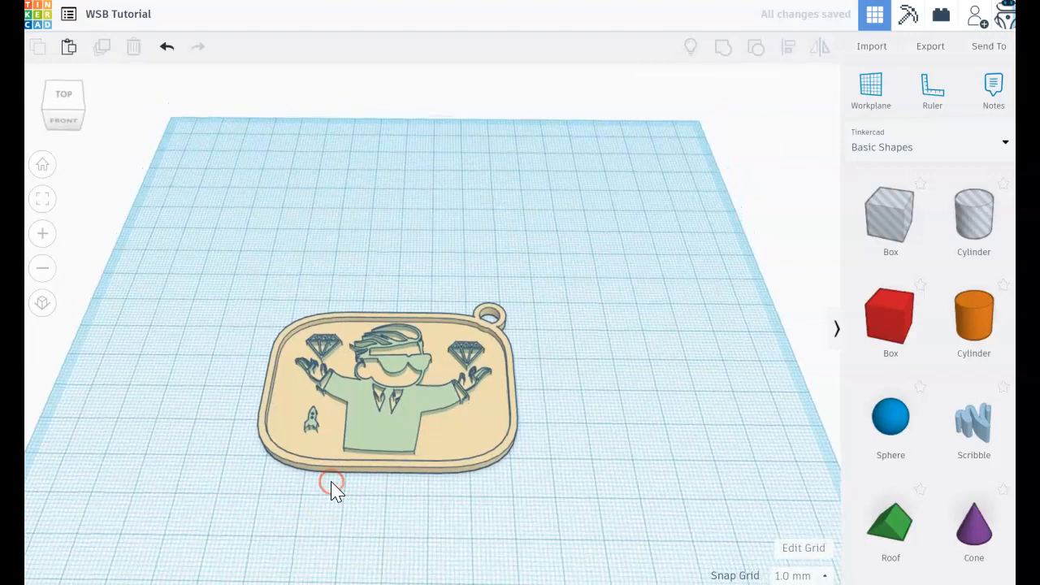
# Rotate the rocket clockwise in the plane of the plate so it points diagonally up to the right
pyautogui.click(42, 235)
pyautogui.click(41, 236)
pyautogui.moveTo(109, 460); pyautogui.dragTo(112, 431, button='right')
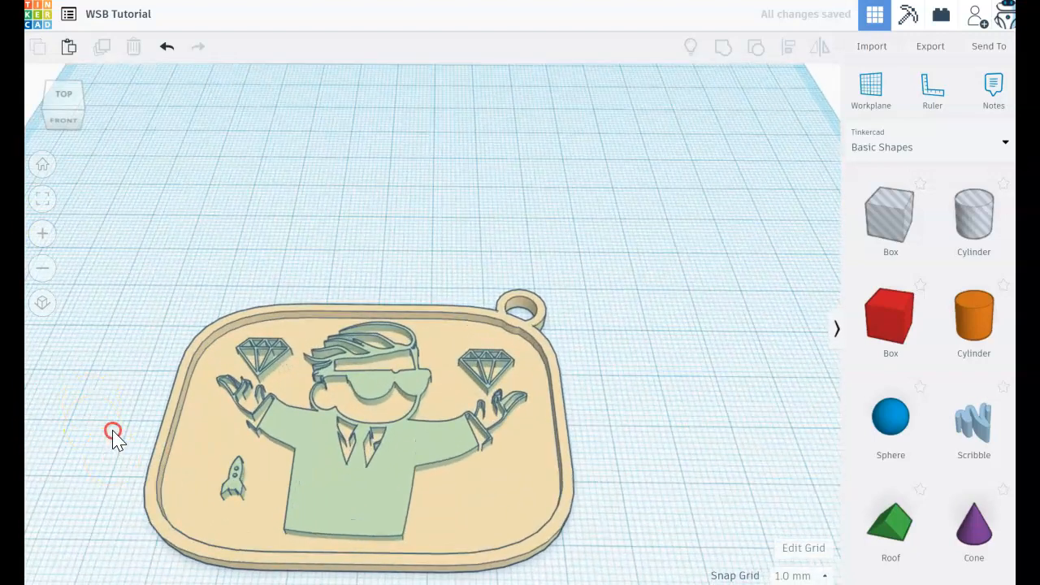
pyautogui.click(229, 465)
pyautogui.moveTo(232, 459); pyautogui.dragTo(264, 480)
pyautogui.moveTo(259, 470)
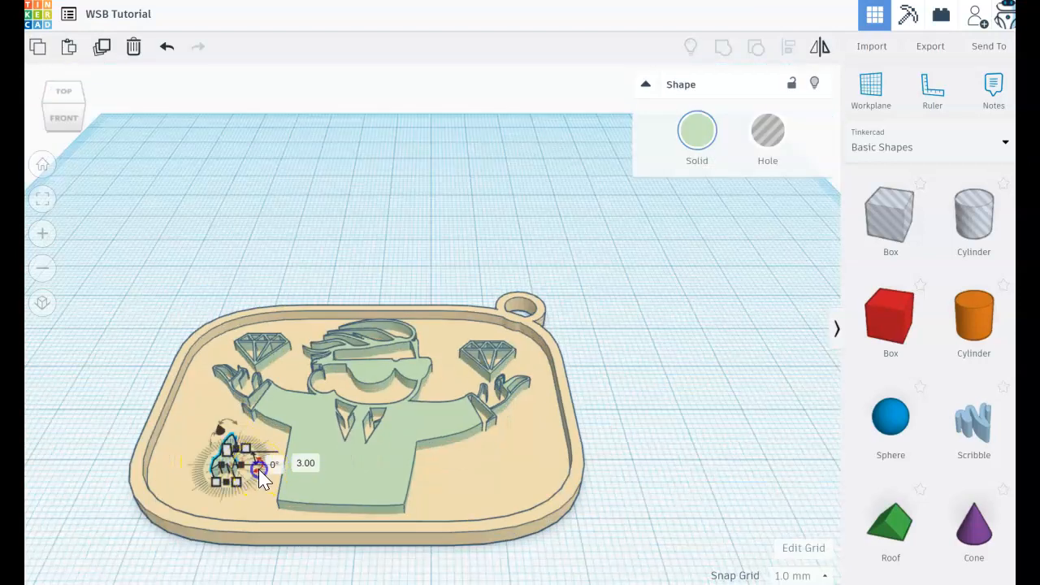
pyautogui.hotkey('ctrl', 'd')
pyautogui.click(226, 455)
pyautogui.moveTo(261, 468)
pyautogui.moveTo(261, 469); pyautogui.dragTo(236, 478)
# Enlarge the rocket slightly and shift it a little left beside the figure's torso
pyautogui.click(639, 456)
pyautogui.moveTo(638, 452); pyautogui.dragTo(642, 492, button='right')
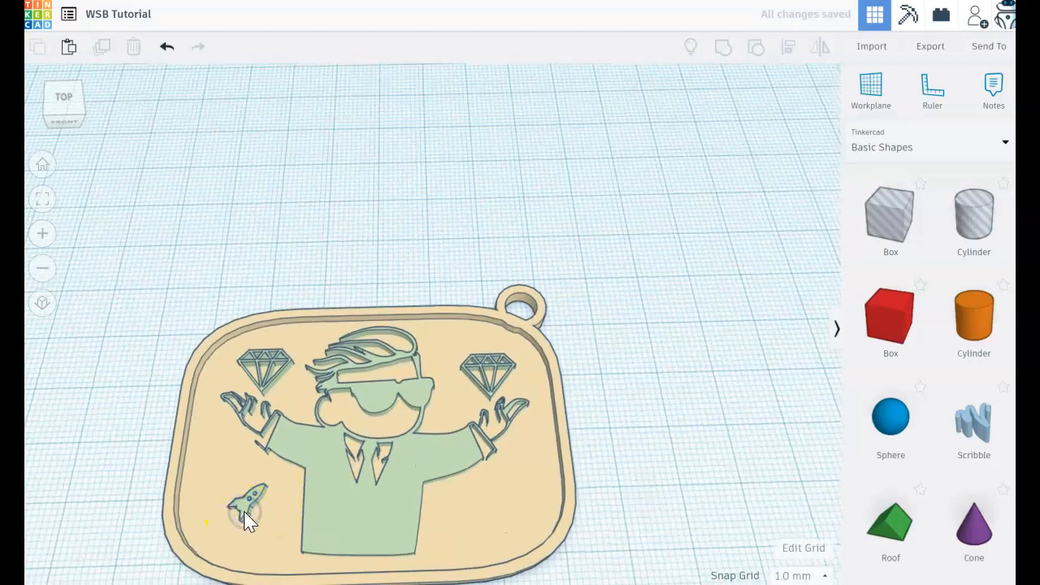
pyautogui.click(268, 529)
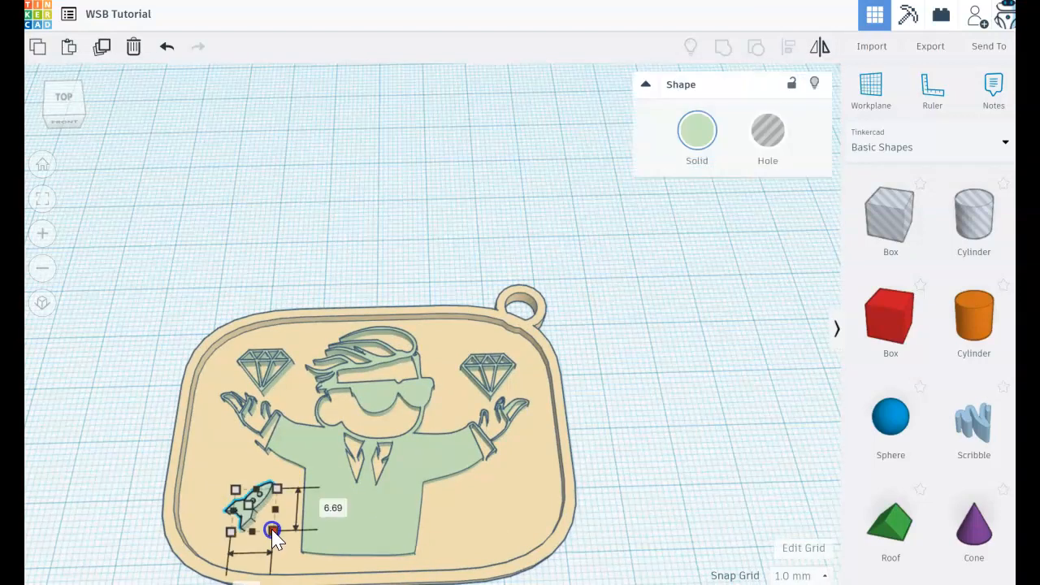
pyautogui.moveTo(274, 532); pyautogui.dragTo(278, 536)
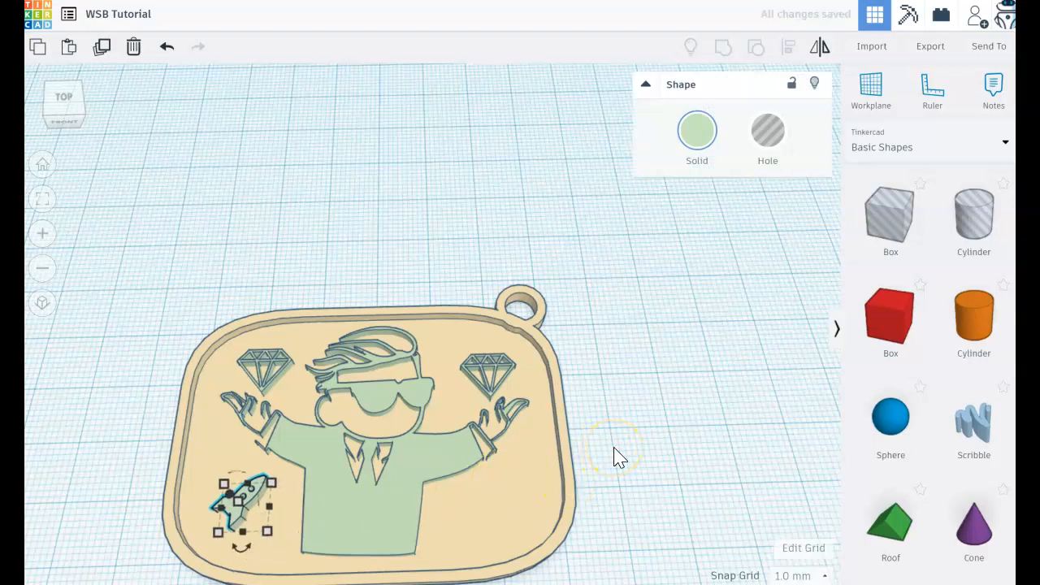
# Set the rocket's height to 3 mm
pyautogui.click(711, 406)
pyautogui.moveTo(711, 402); pyautogui.dragTo(713, 395, button='right')
pyautogui.click(232, 496)
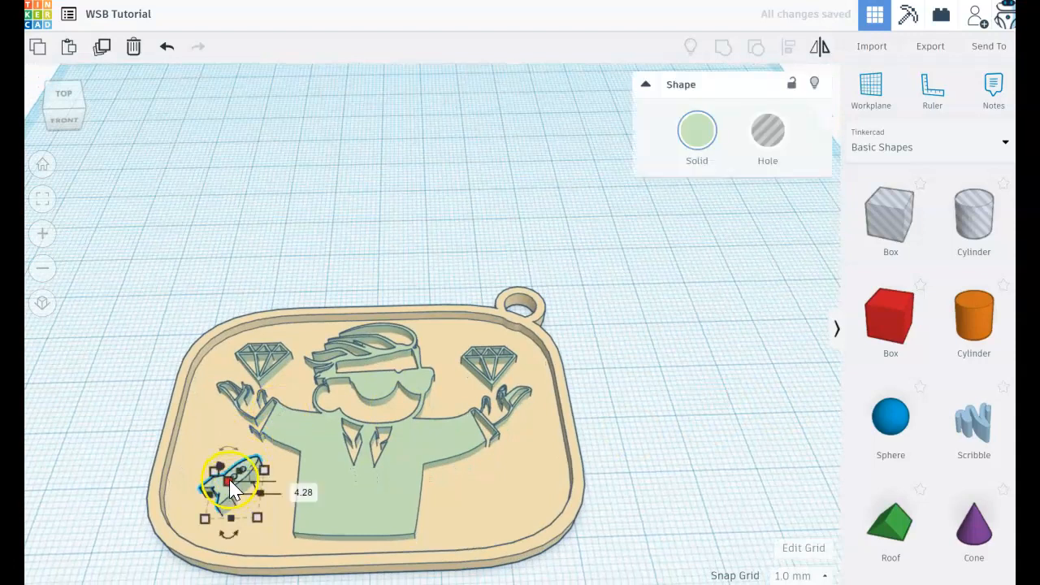
pyautogui.click(292, 490)
pyautogui.write('3')
pyautogui.press('Return')
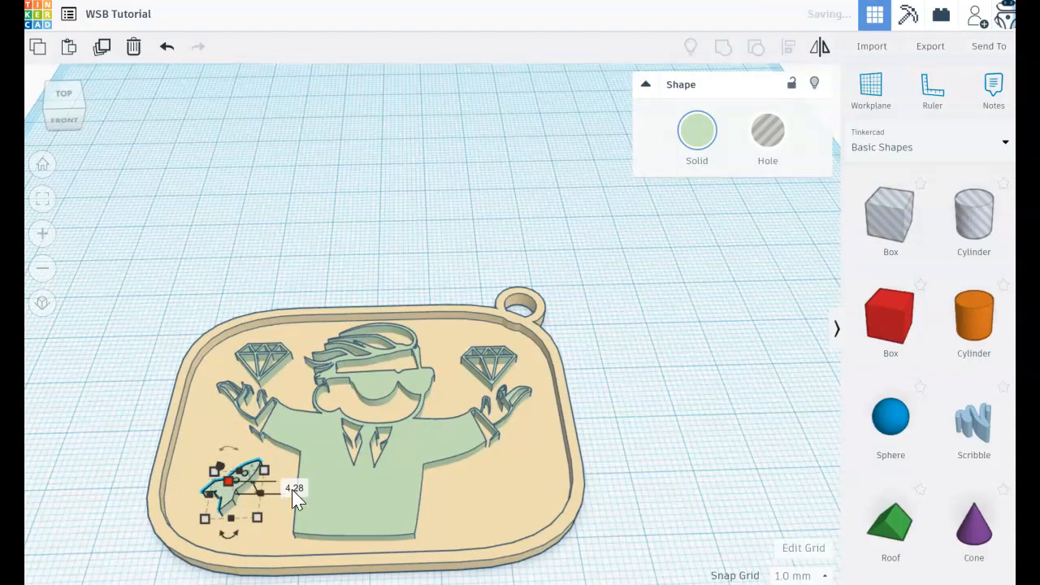
pyautogui.click(621, 471)
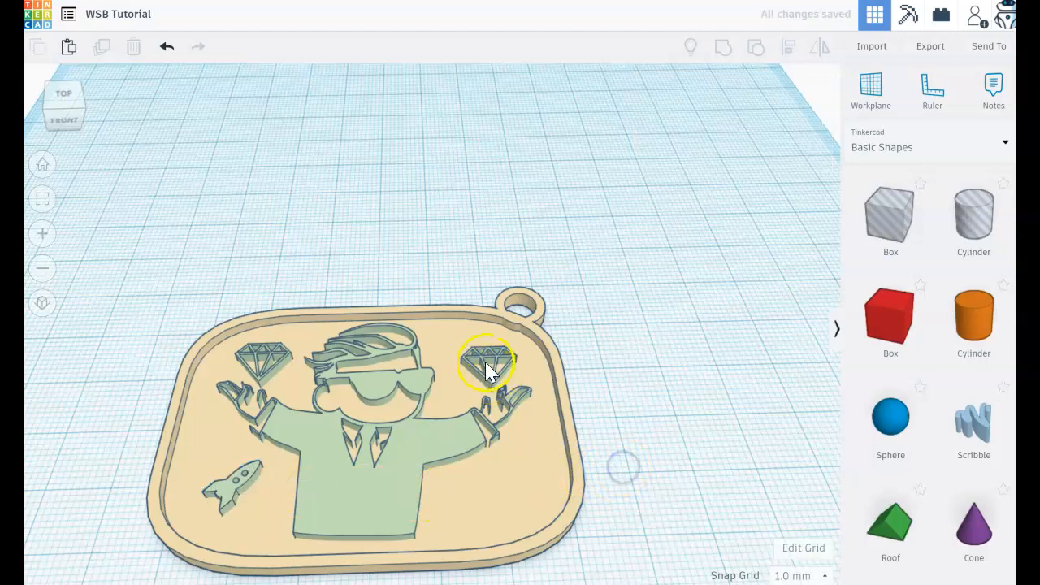
# Check the height of the diamond on the ring side and inspect the figure for comparison
pyautogui.click(493, 362)
pyautogui.moveTo(494, 370)
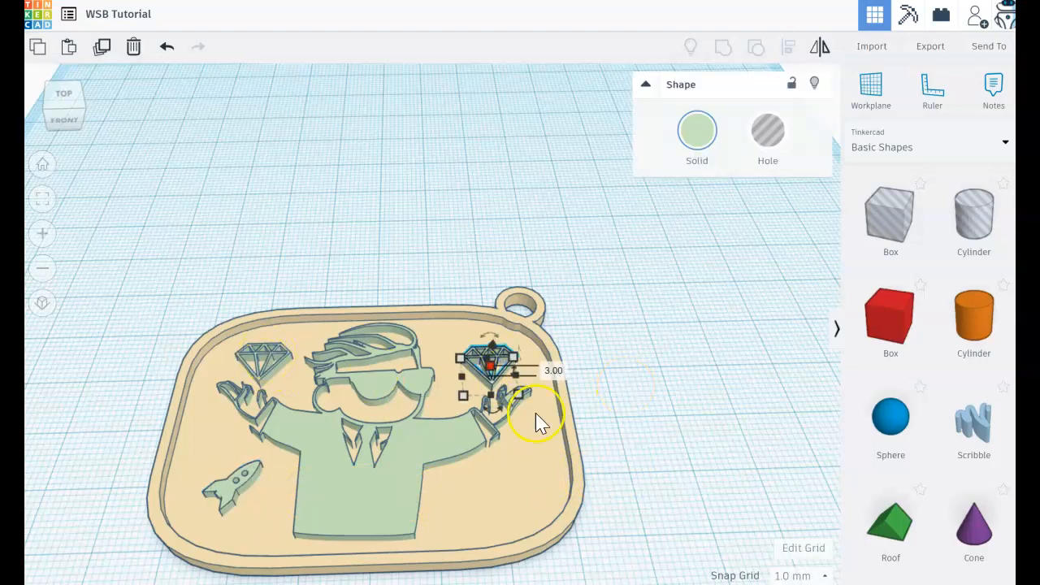
pyautogui.click(658, 455)
pyautogui.click(386, 499)
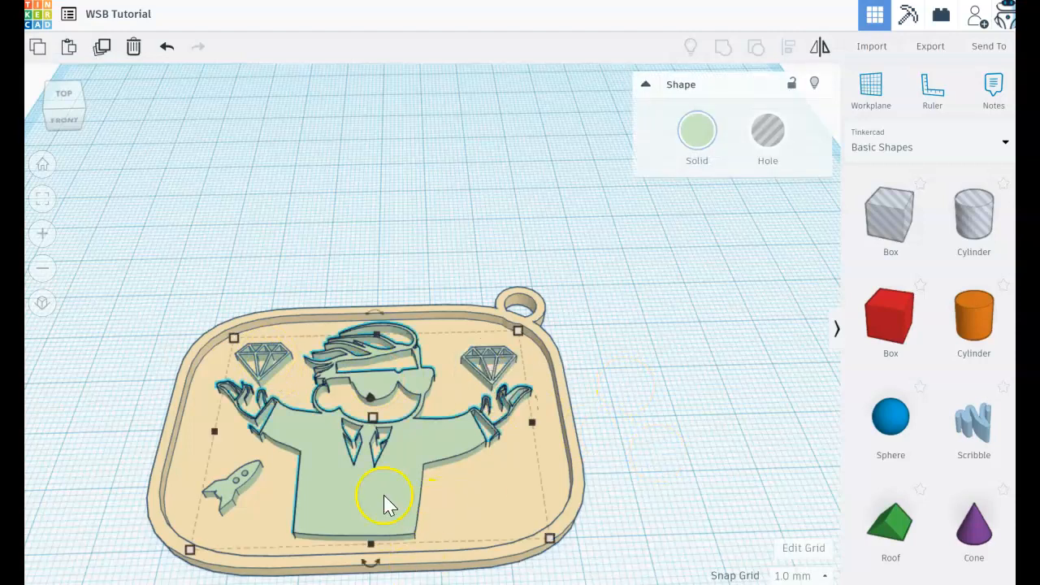
pyautogui.click(645, 462)
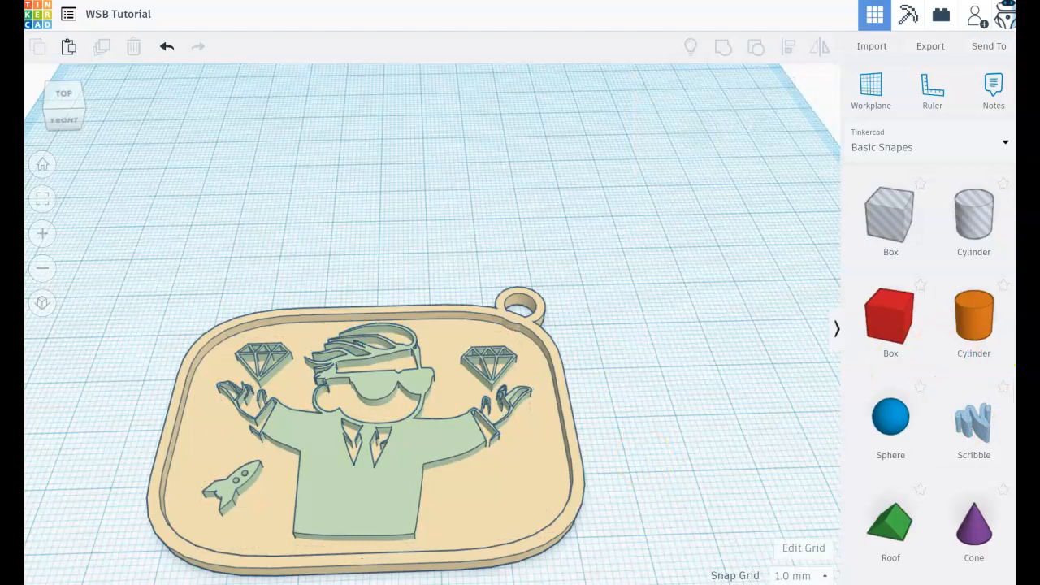
# Add a Text shape on the workplane behind the plate and change its wording to "$GME"
pyautogui.scroll(-4, 1012, 363)
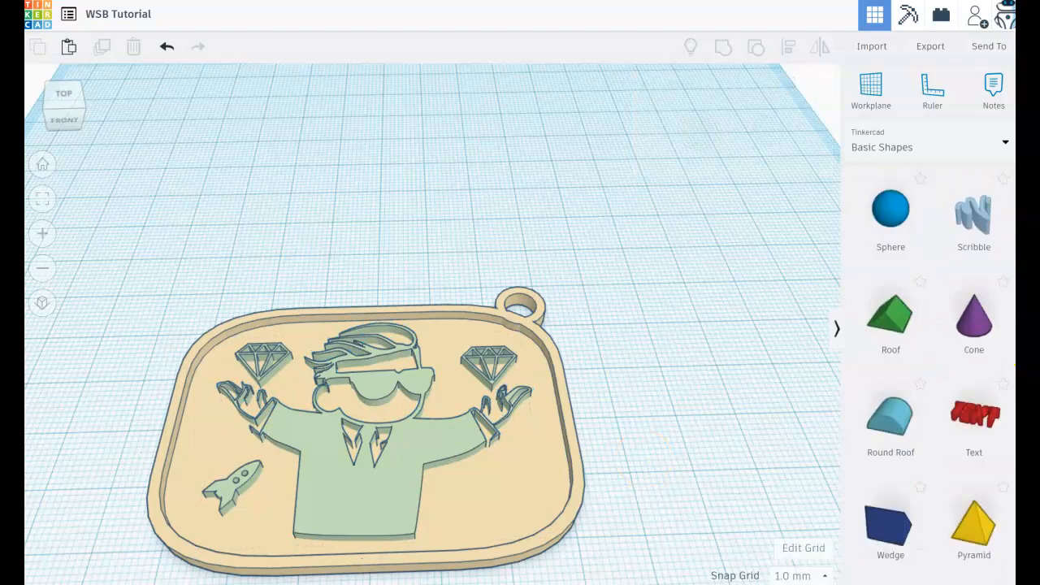
pyautogui.moveTo(973, 413); pyautogui.dragTo(412, 244)
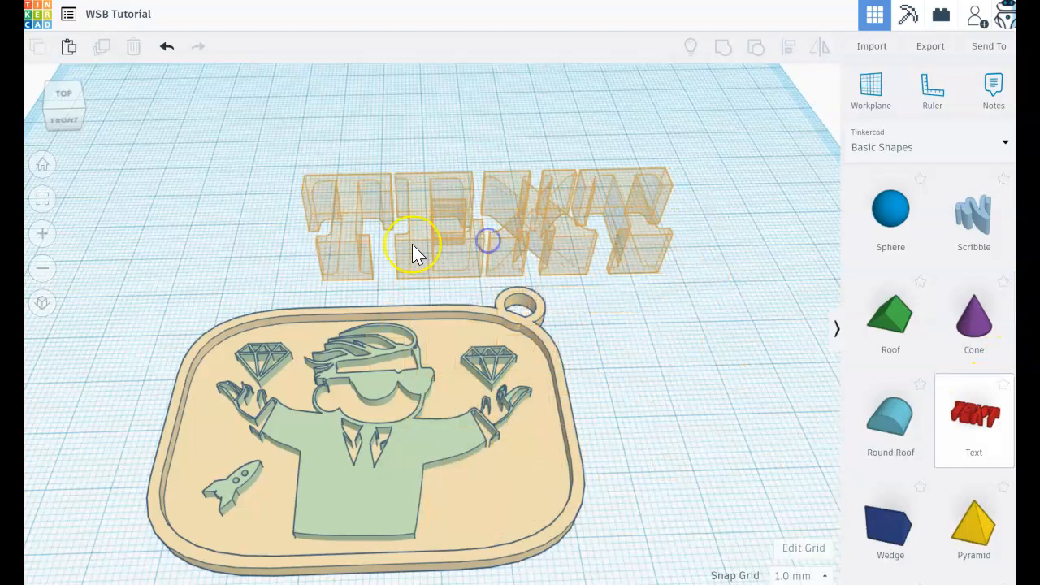
pyautogui.click(708, 204)
pyautogui.write('$TEXT')
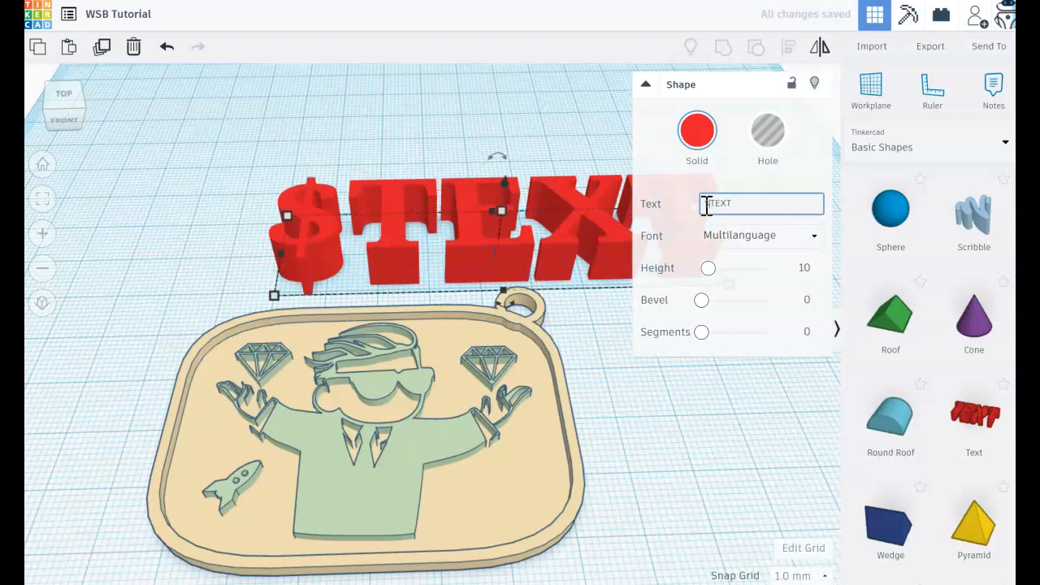
pyautogui.press('Delete')
pyautogui.press('Delete')
pyautogui.press('Delete')
pyautogui.press('Delete')
pyautogui.write('GME')
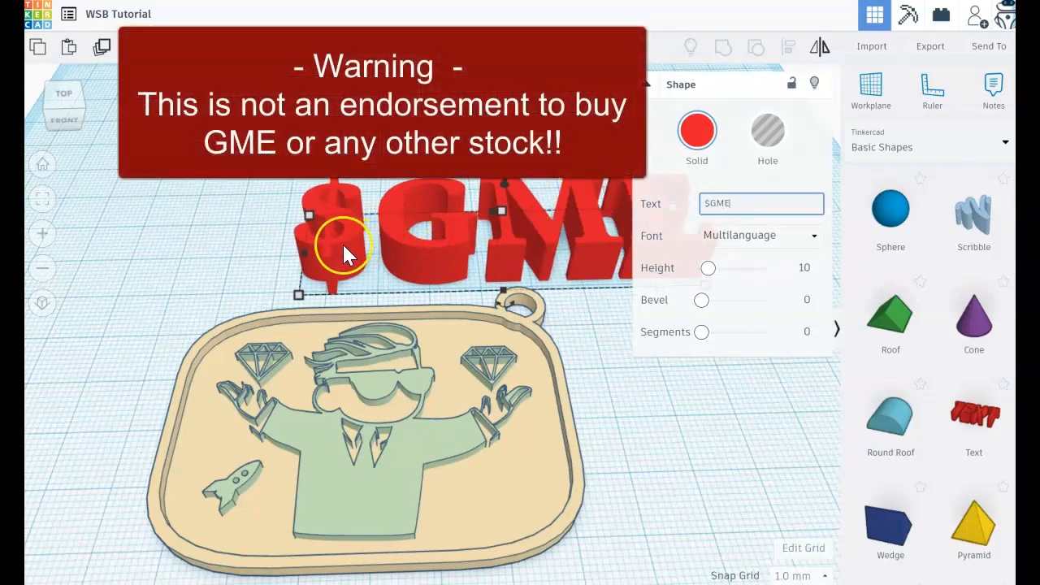
pyautogui.click(251, 224)
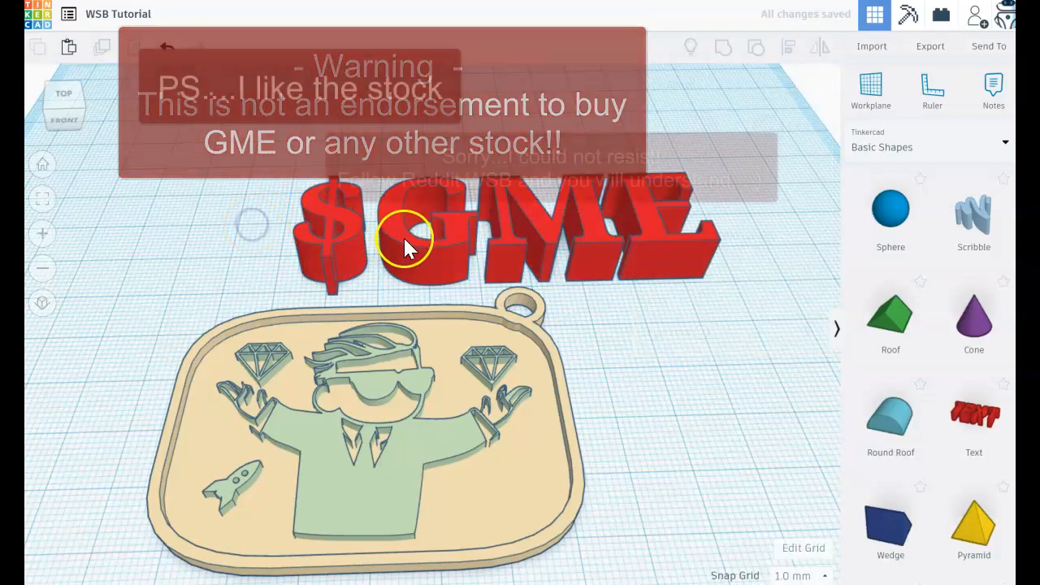
# Shift the $GME text slightly left and shrink it to a small fraction of its size behind the ring
pyautogui.moveTo(403, 235); pyautogui.dragTo(340, 244)
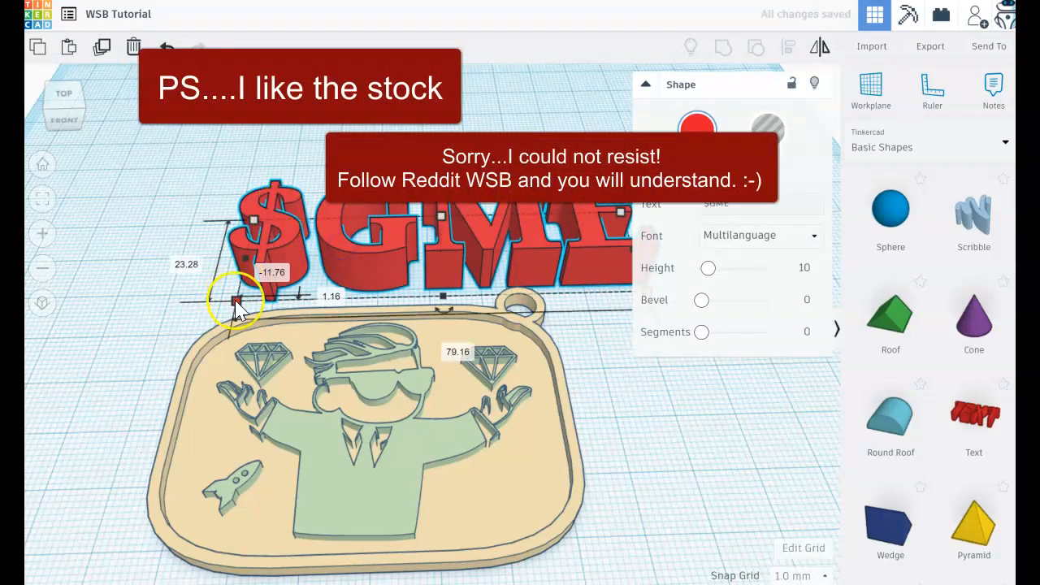
pyautogui.moveTo(236, 302); pyautogui.dragTo(504, 225)
pyautogui.click(564, 355)
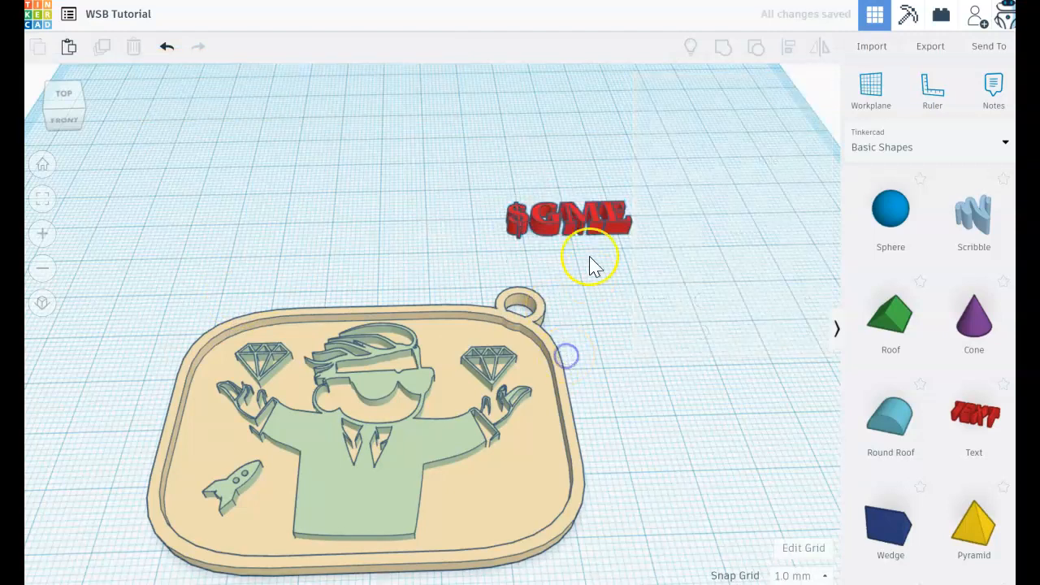
# Move the $GME text onto the plate beside the figure's torso, opposite the rocket, and shrink it to fit inside the rim
pyautogui.moveTo(582, 213); pyautogui.dragTo(548, 404)
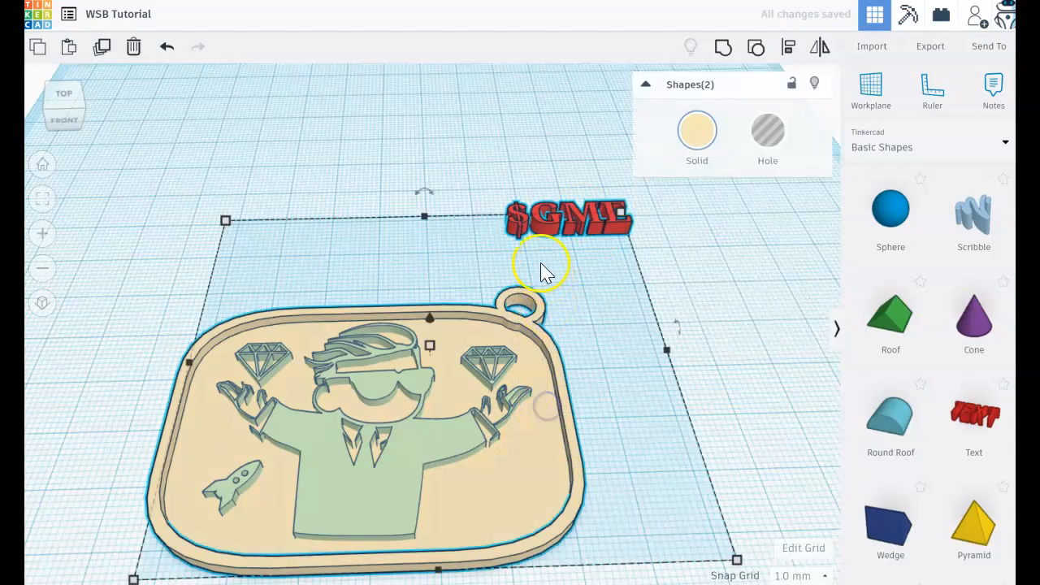
pyautogui.click(550, 170)
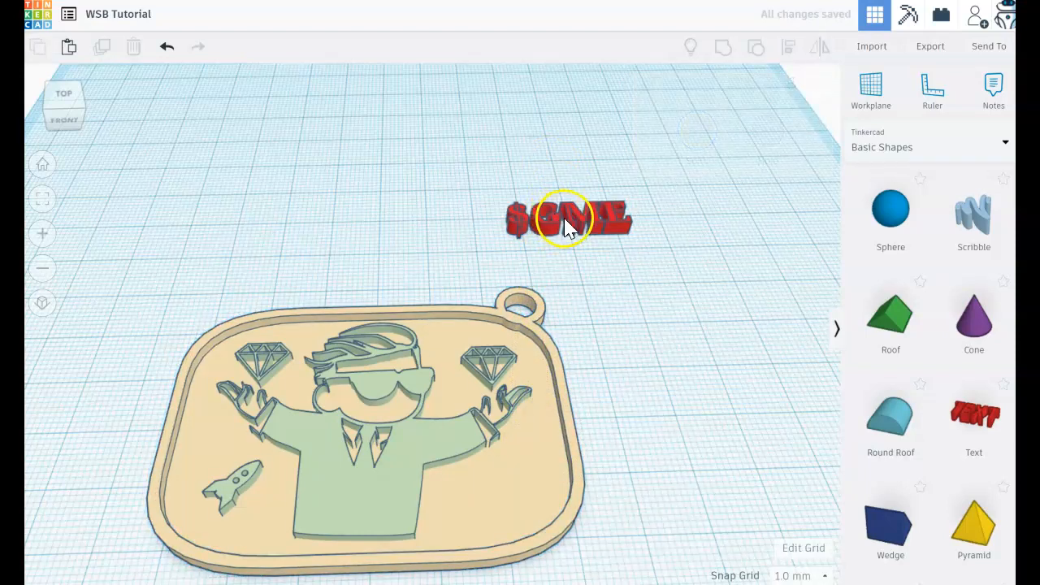
pyautogui.moveTo(572, 227); pyautogui.dragTo(528, 501)
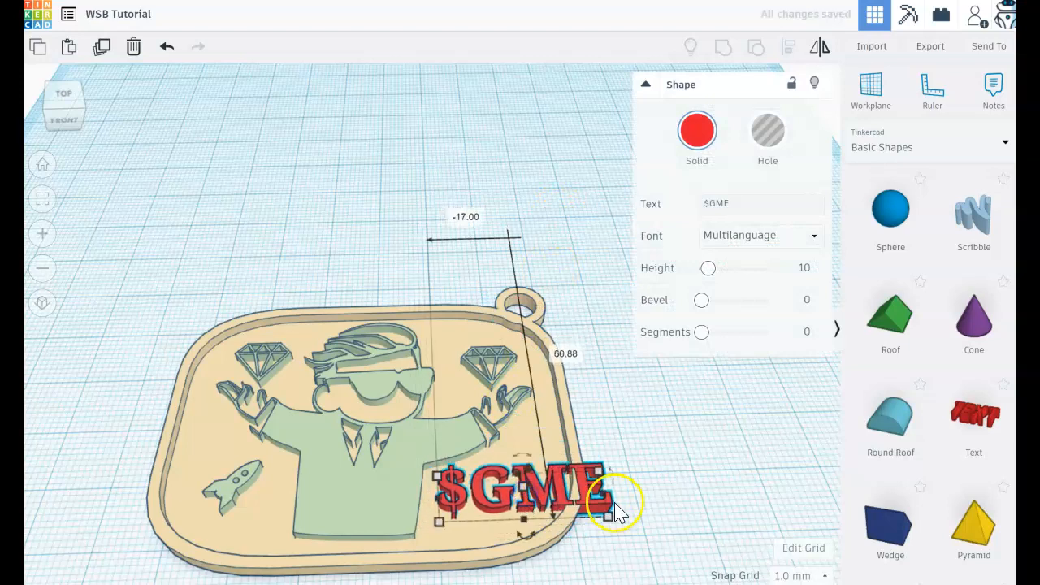
pyautogui.moveTo(613, 520); pyautogui.dragTo(547, 504)
pyautogui.press('Up')
pyautogui.click(597, 506)
pyautogui.moveTo(597, 506)
pyautogui.mouseDown(button='right')
pyautogui.moveTo(599, 550)
pyautogui.moveTo(598, 517)
pyautogui.mouseUp(button='right')
pyautogui.moveTo(685, 499); pyautogui.dragTo(685, 458, button='right')
# Open the height dimension of the $GME text for editing
pyautogui.click(506, 474)
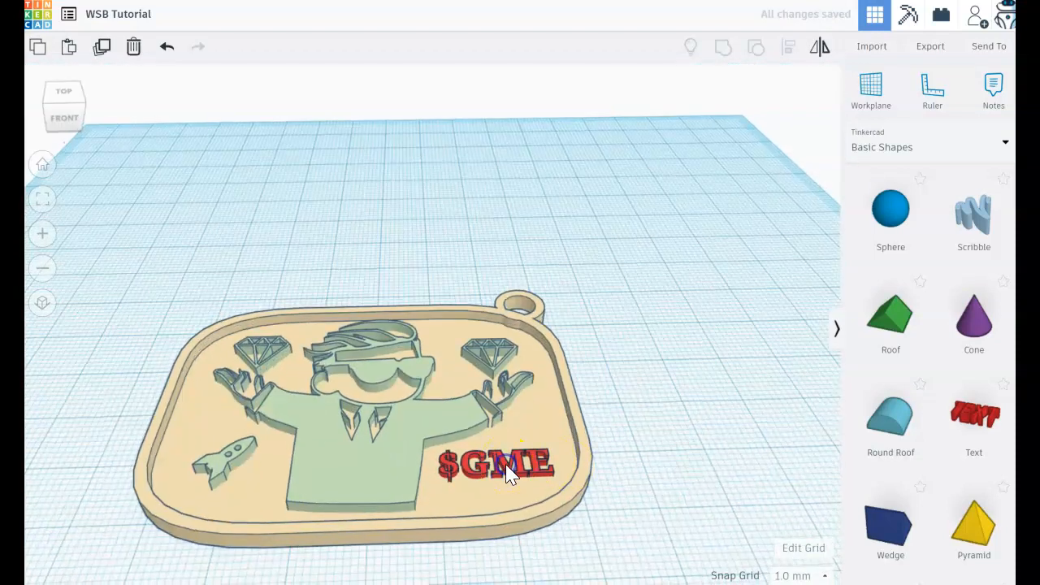
pyautogui.click(495, 463)
pyautogui.click(563, 467)
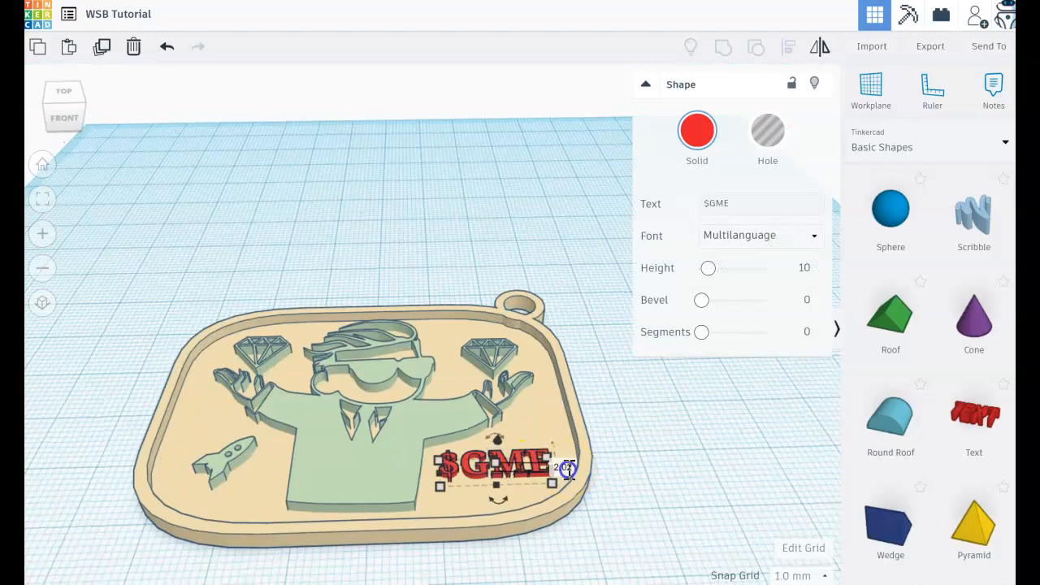
pyautogui.click(634, 495)
# Select the plate, figure, diamonds, rocket and $GME text together and group them into one solid shape
pyautogui.moveTo(634, 495); pyautogui.dragTo(590, 506, button='right')
pyautogui.moveTo(588, 506); pyautogui.dragTo(168, 239)
pyautogui.click(324, 348)
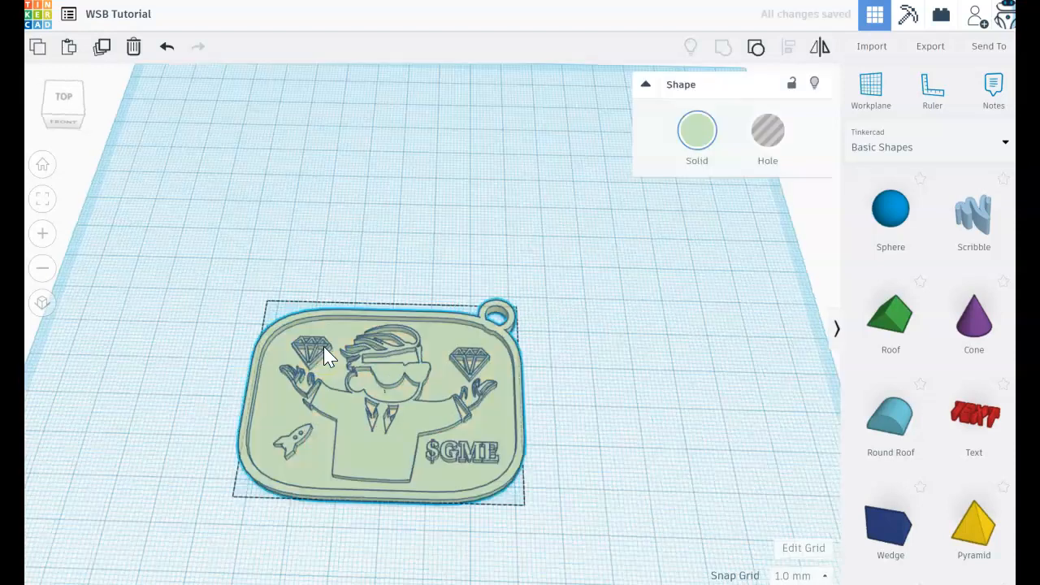
# Review the export formats available for the grouped tag and close the export options without downloading
pyautogui.click(441, 419)
pyautogui.click(621, 396)
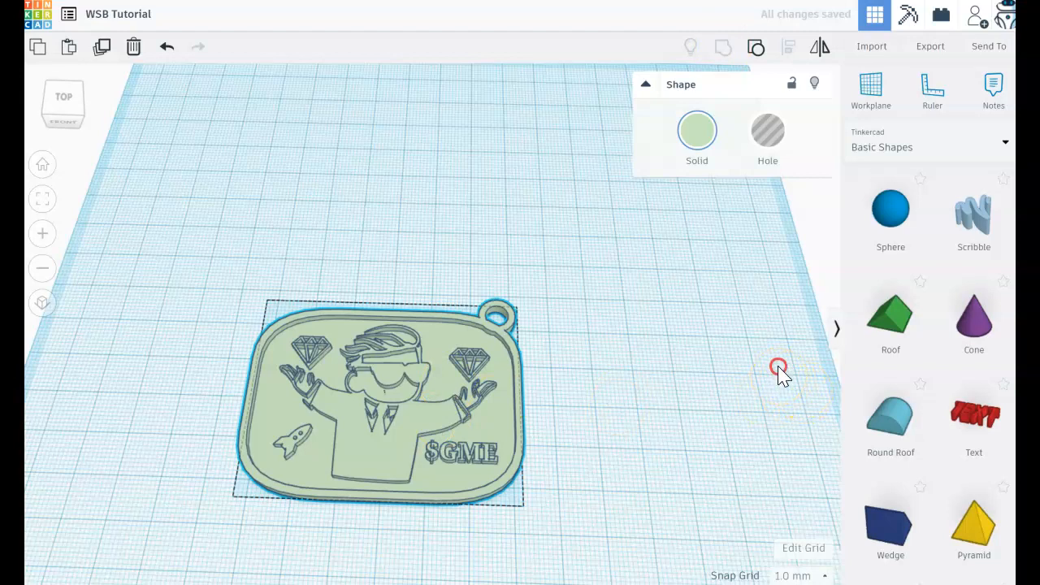
pyautogui.click(720, 369)
pyautogui.scroll(3, 463, 360)
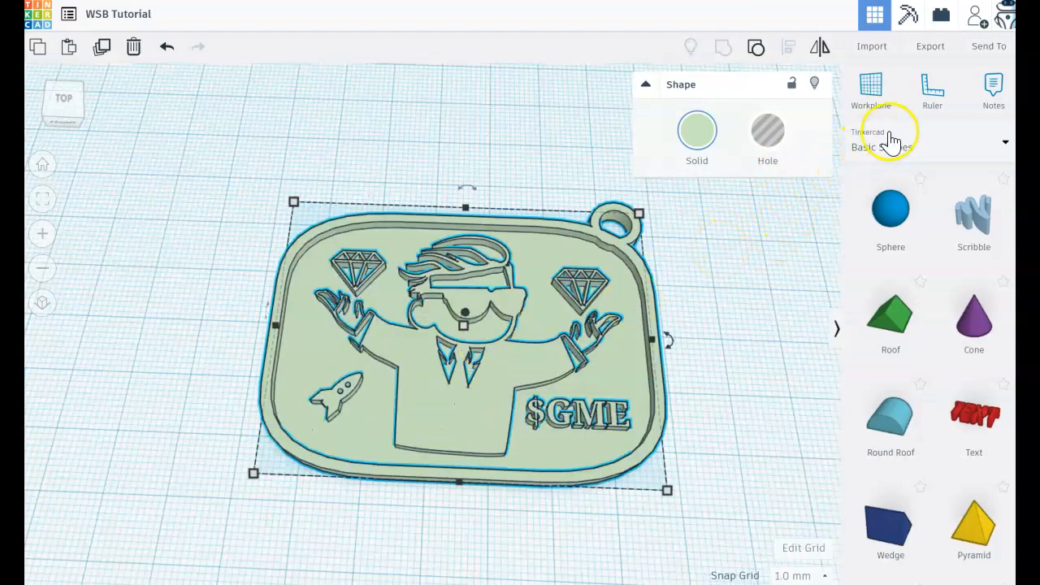
pyautogui.click(926, 57)
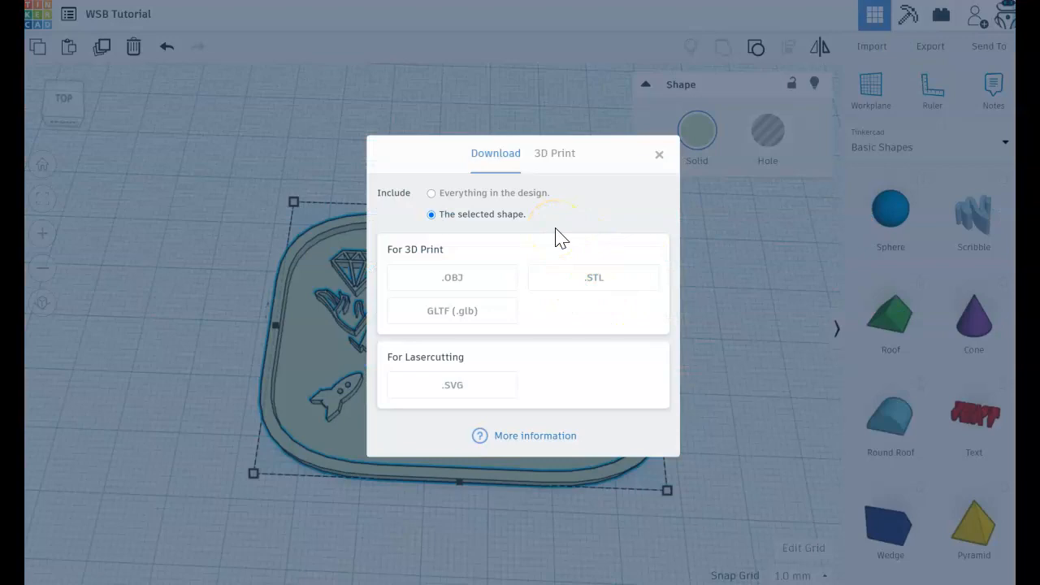
pyautogui.click(659, 154)
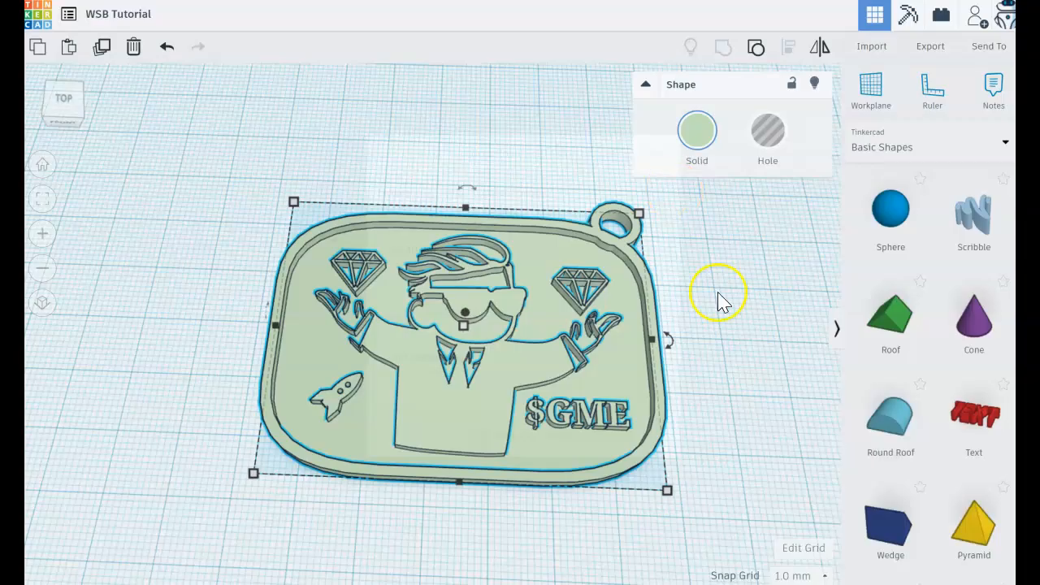